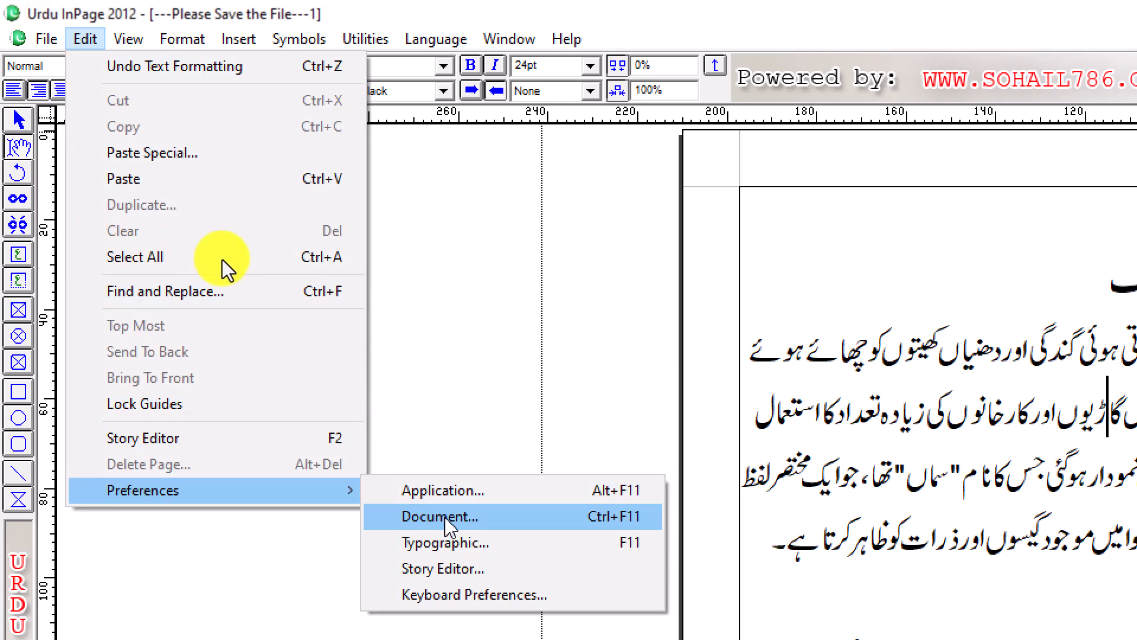
In the document preferences, switch the general measurement unit to Inches, set it back to Millimeters and apply
left_click(447, 524)
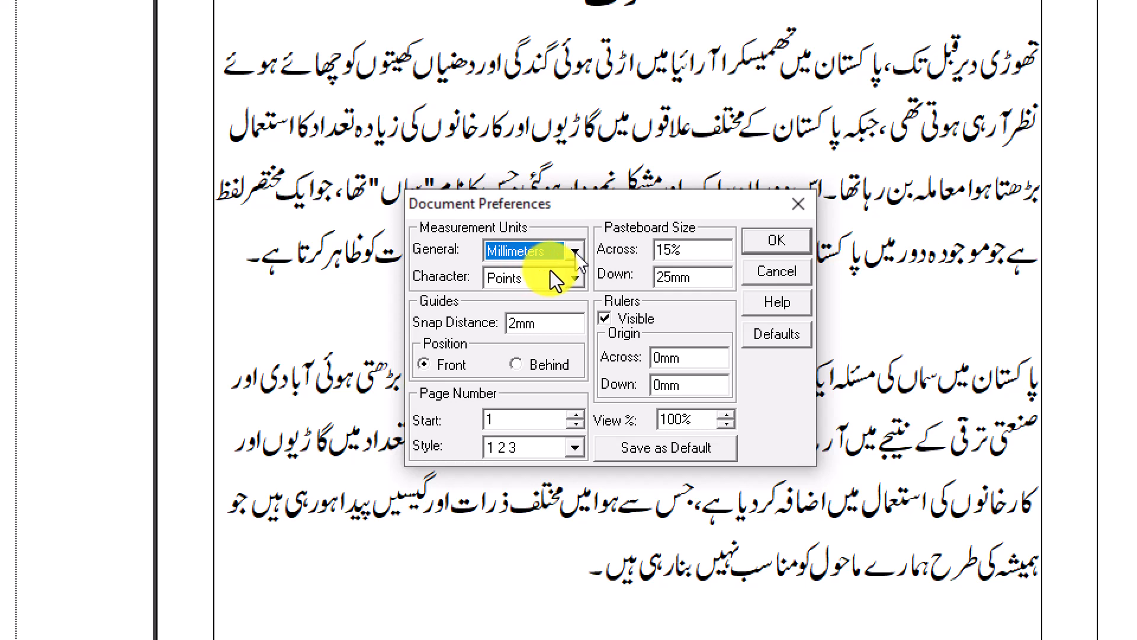
left_click(575, 252)
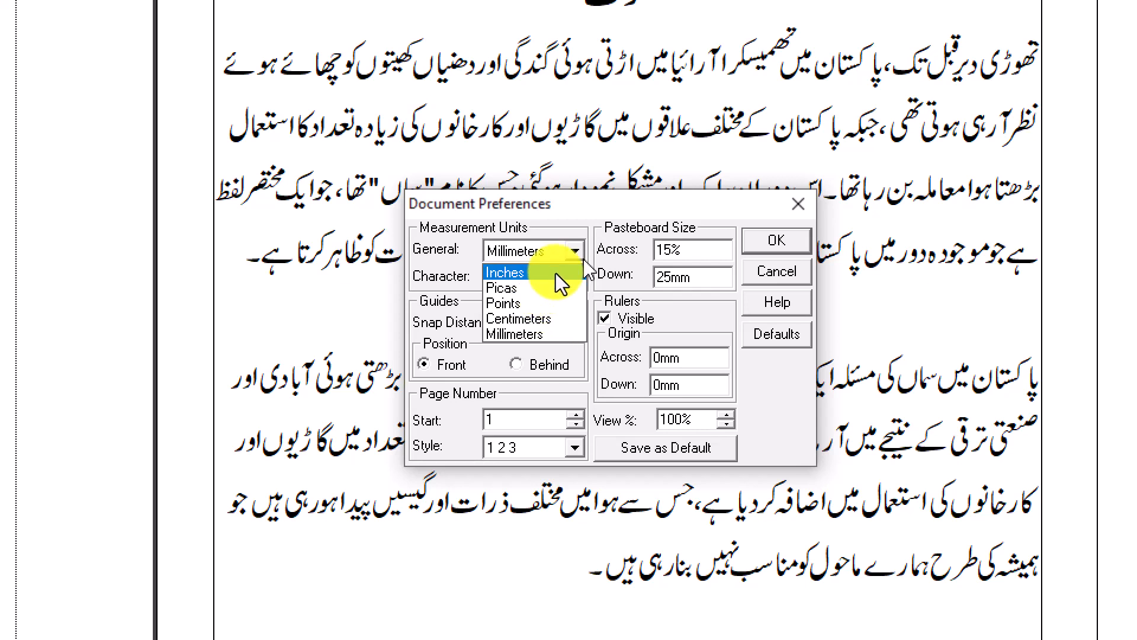
left_click(553, 254)
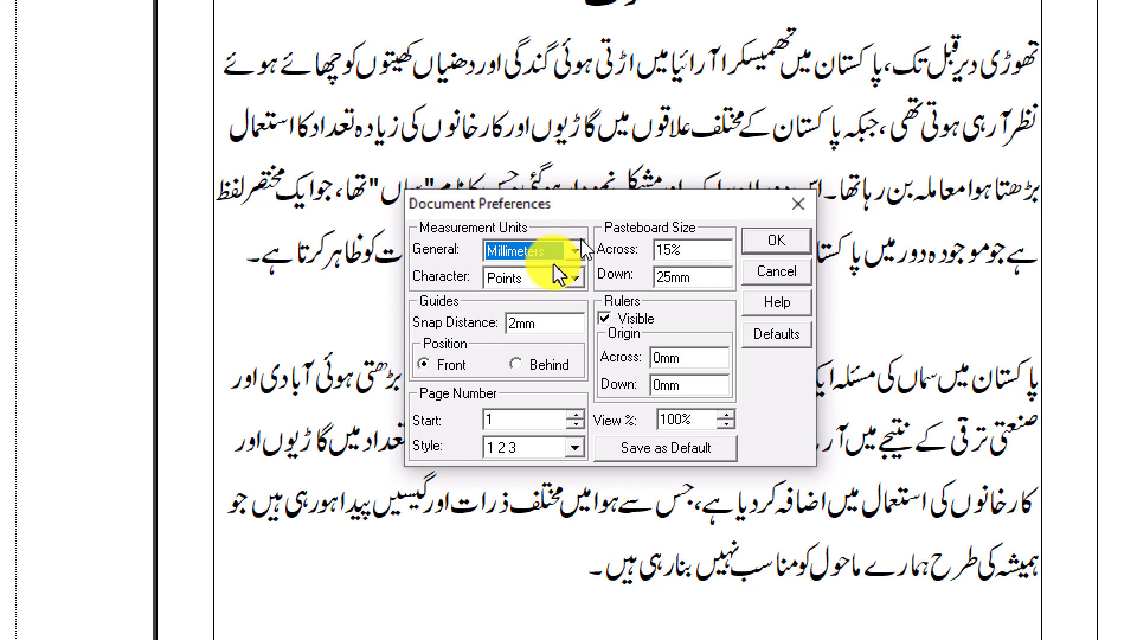
left_click(553, 263)
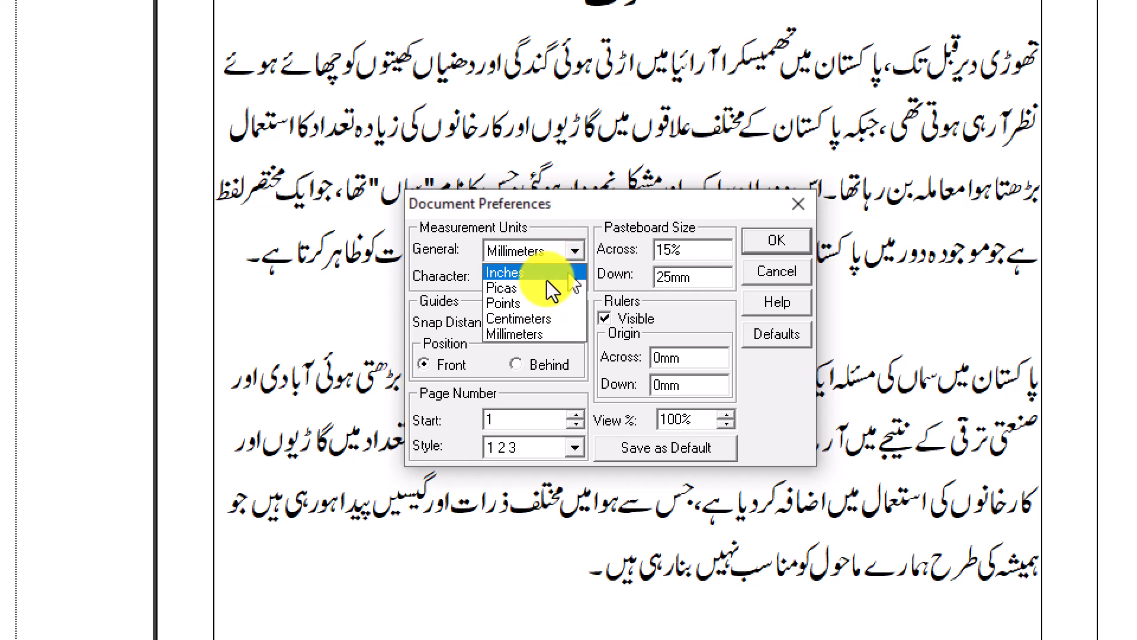
left_click(546, 279)
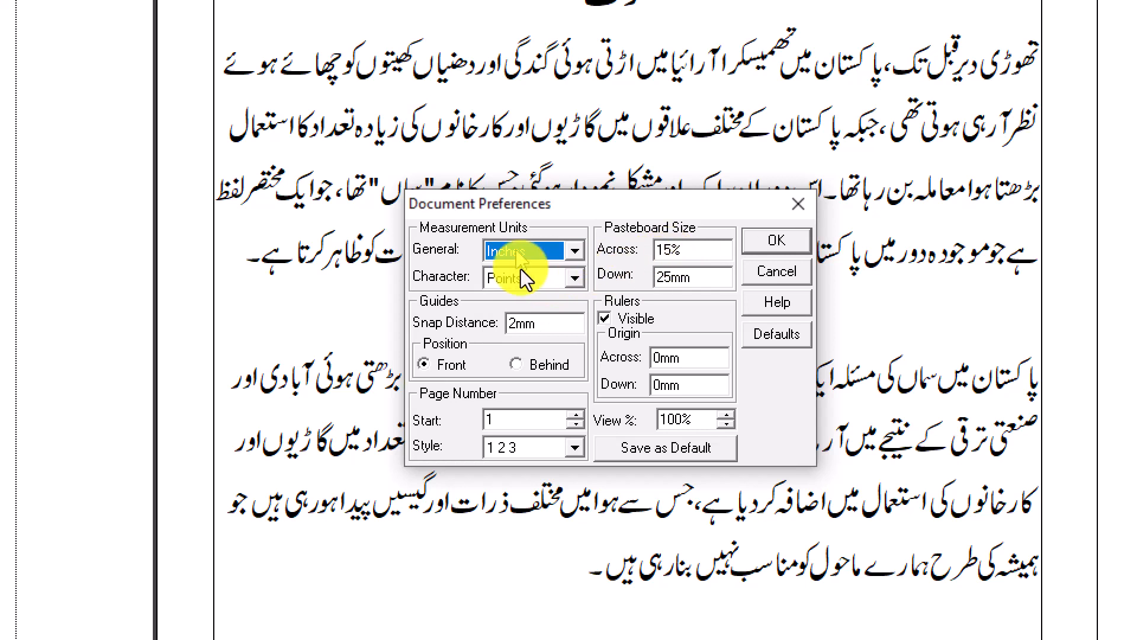
left_click(553, 259)
left_click(554, 264)
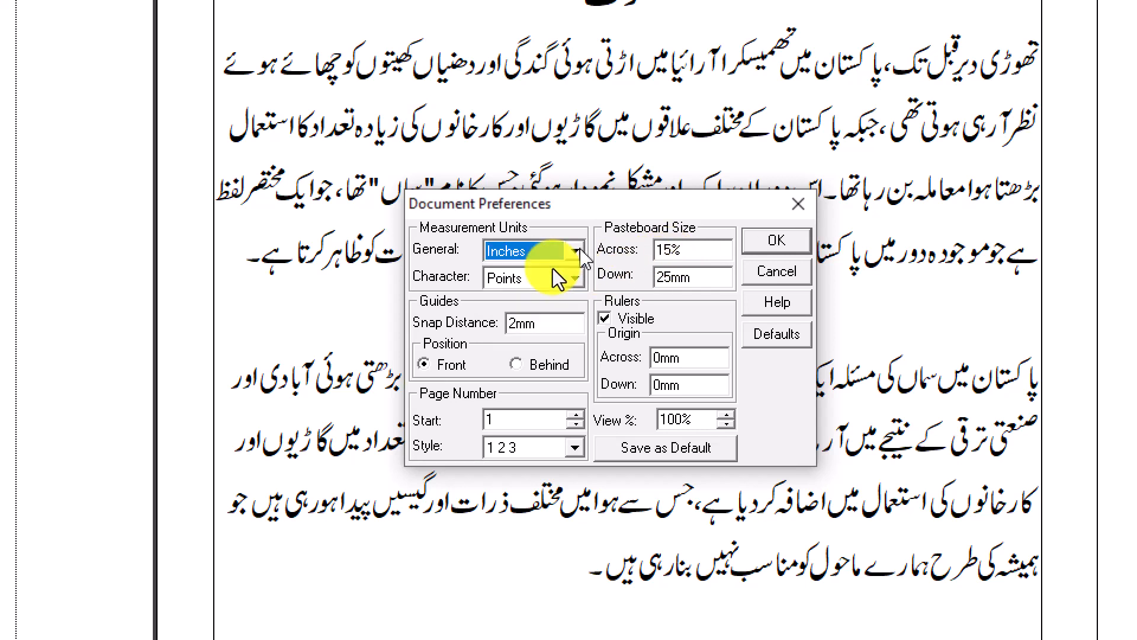
left_click(553, 265)
left_click(567, 335)
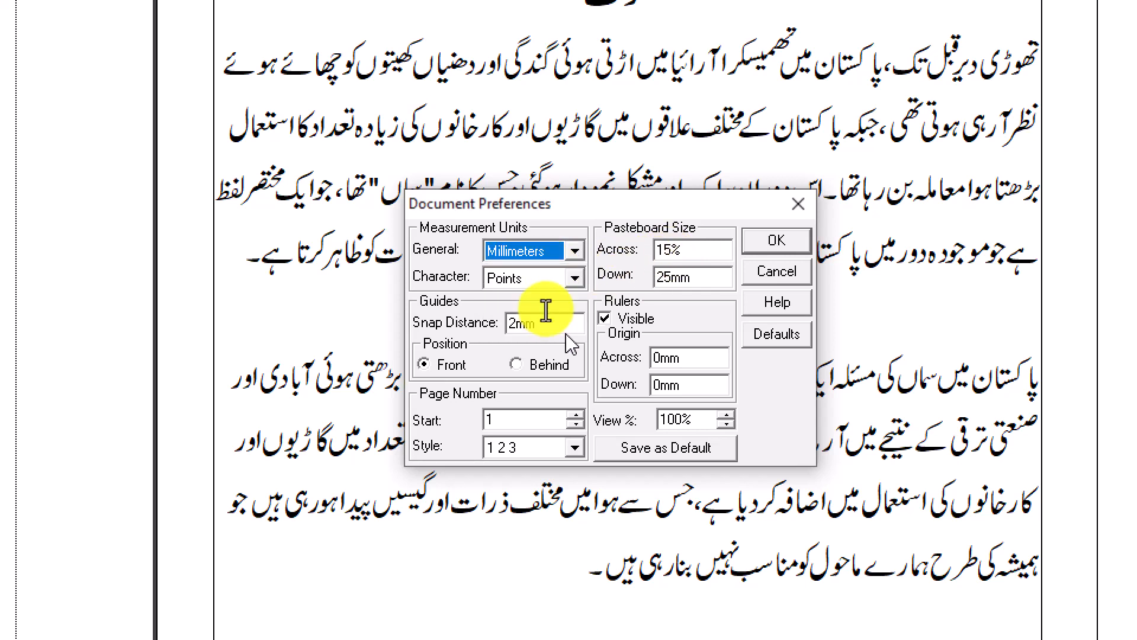
left_click(777, 241)
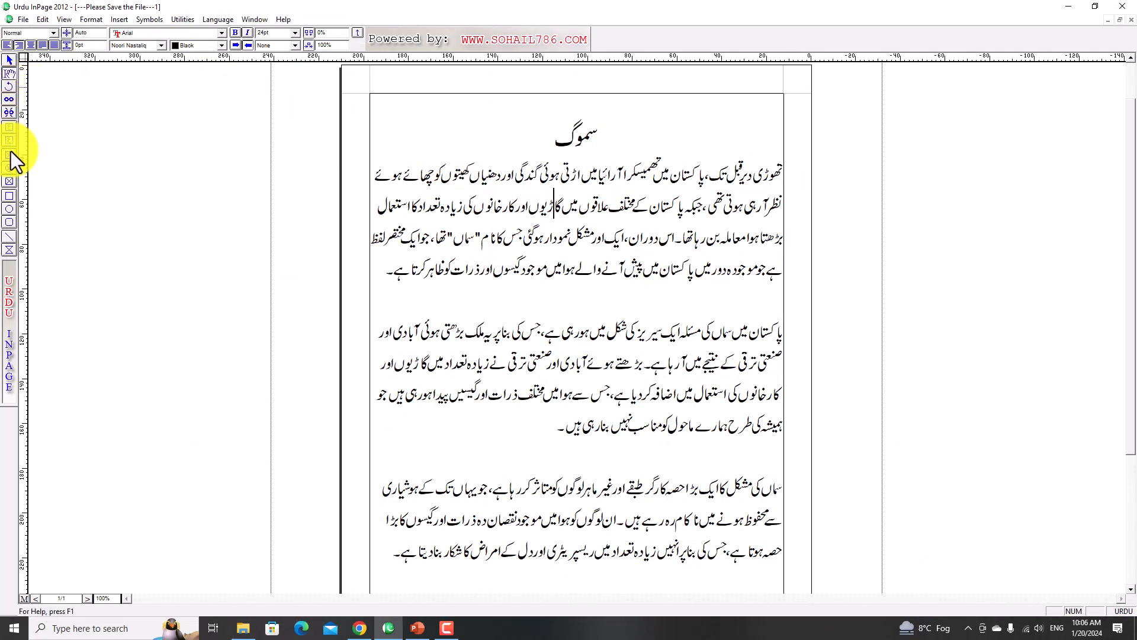
Draw a text box about 46 mm wide and 35 mm high over the middle of the first paragraph
left_click(10, 128)
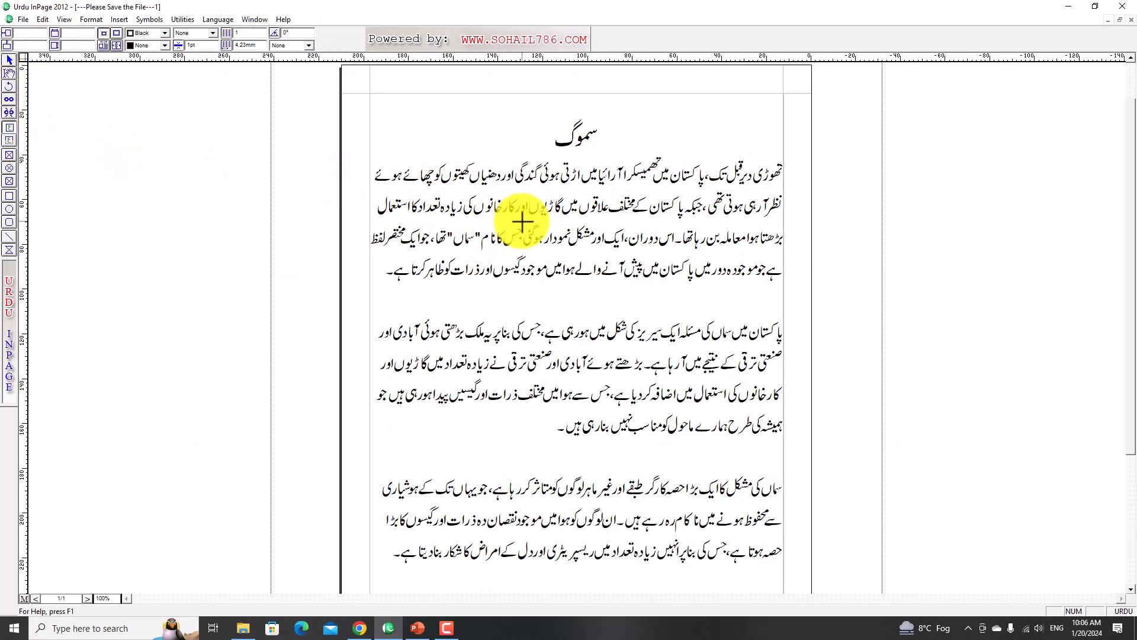
left_click_drag(521, 222, 624, 300)
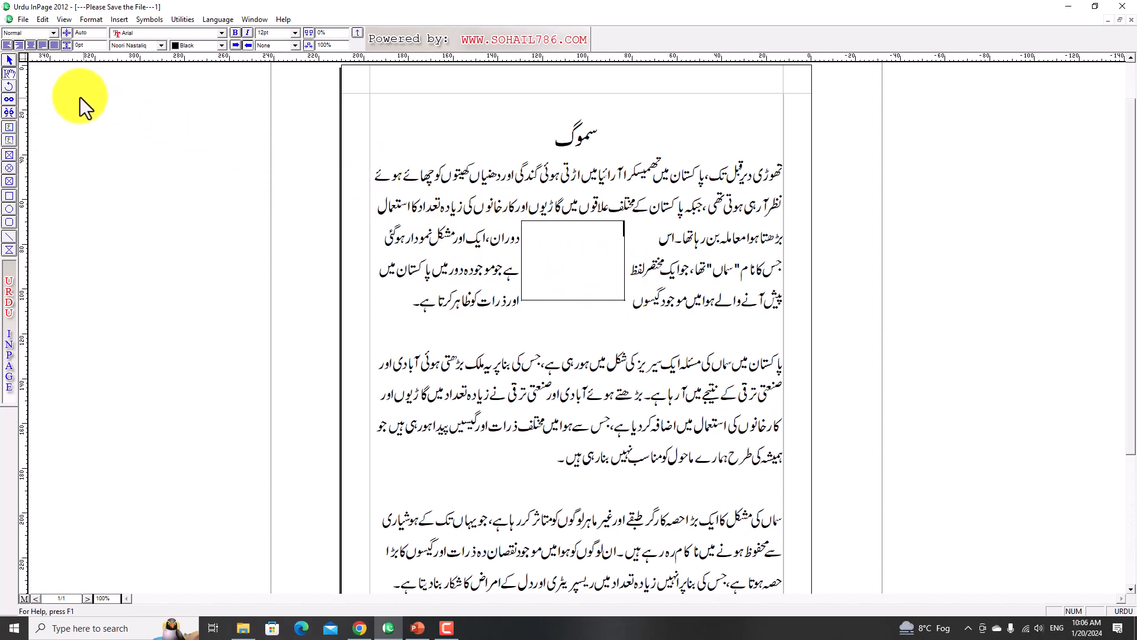
left_click(9, 61)
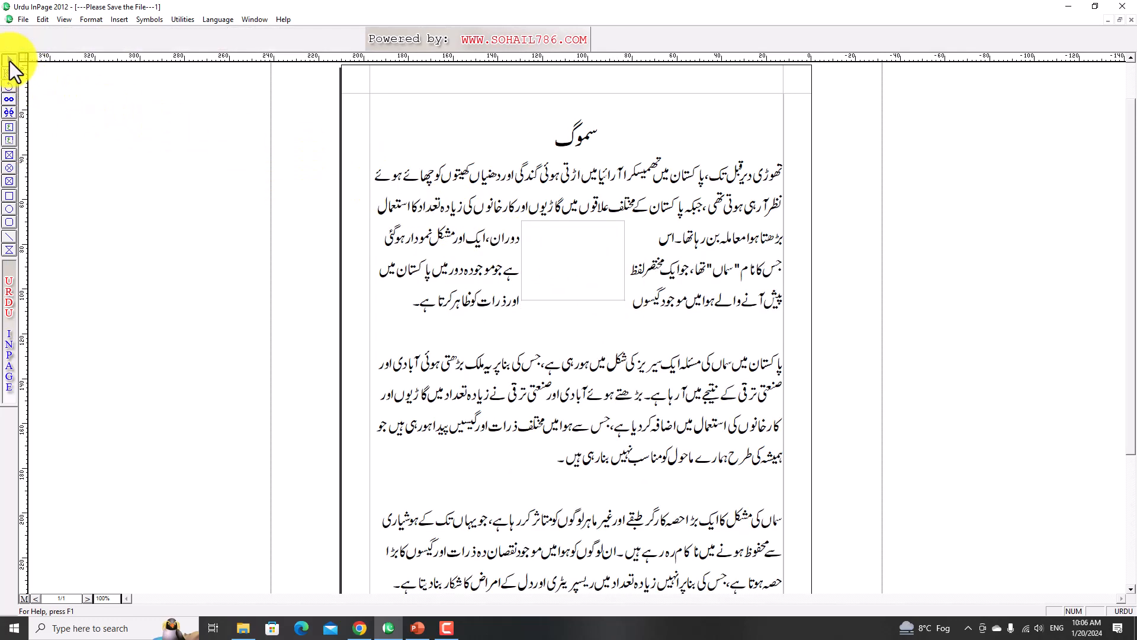
Select the new text box and set its width to 5 mm and its height to 10 mm
left_click(569, 264)
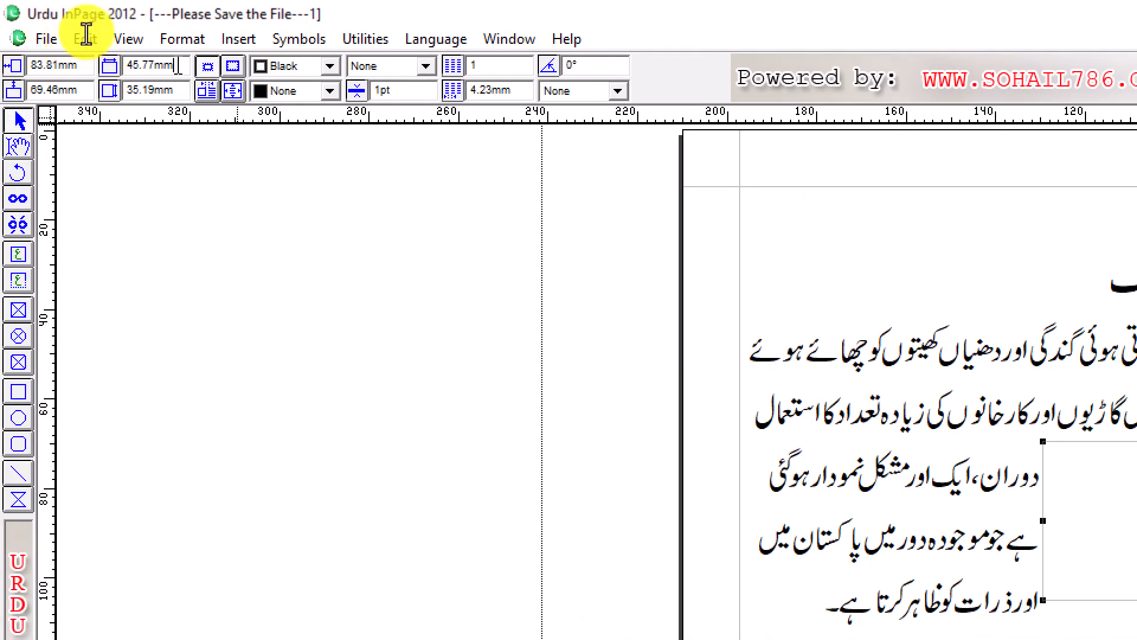
left_click_drag(178, 65, 106, 59)
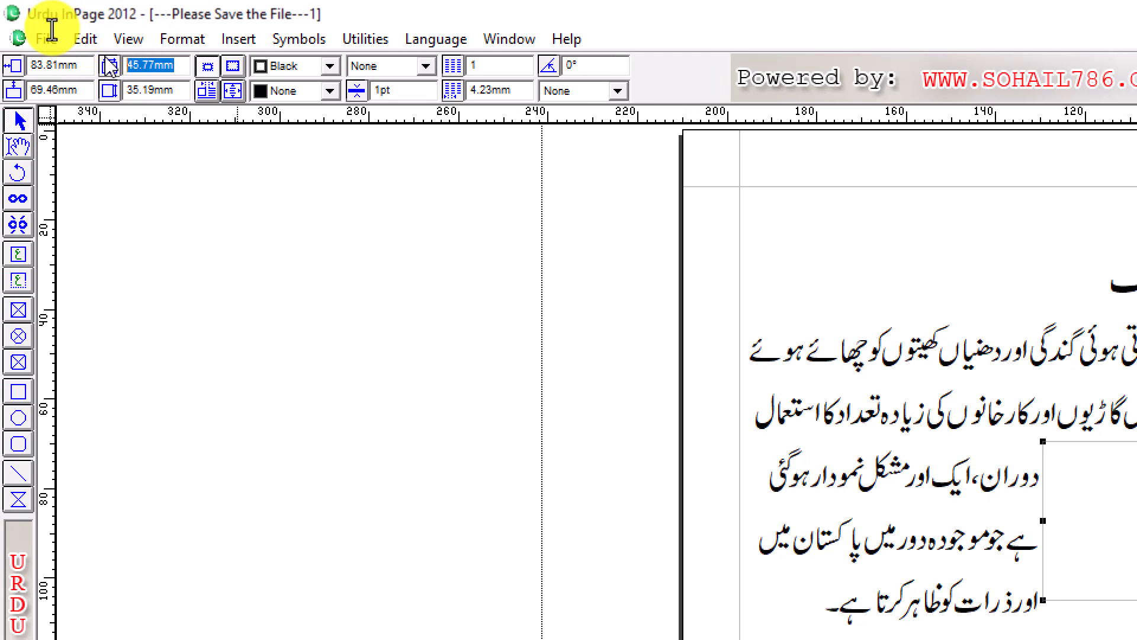
type("5")
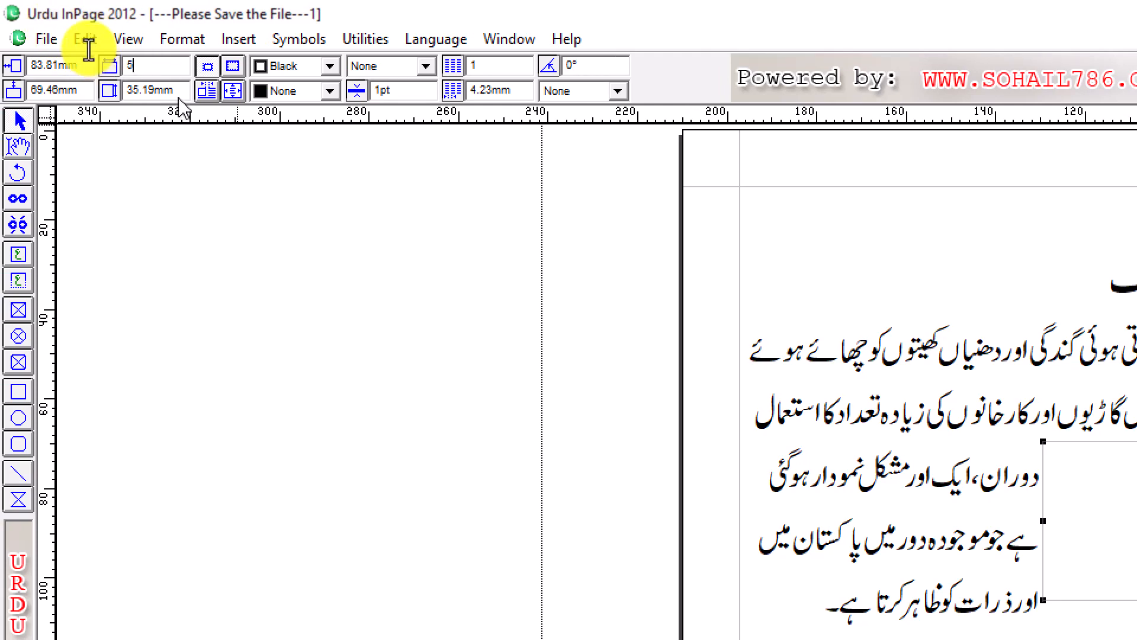
key("Tab")
type("10")
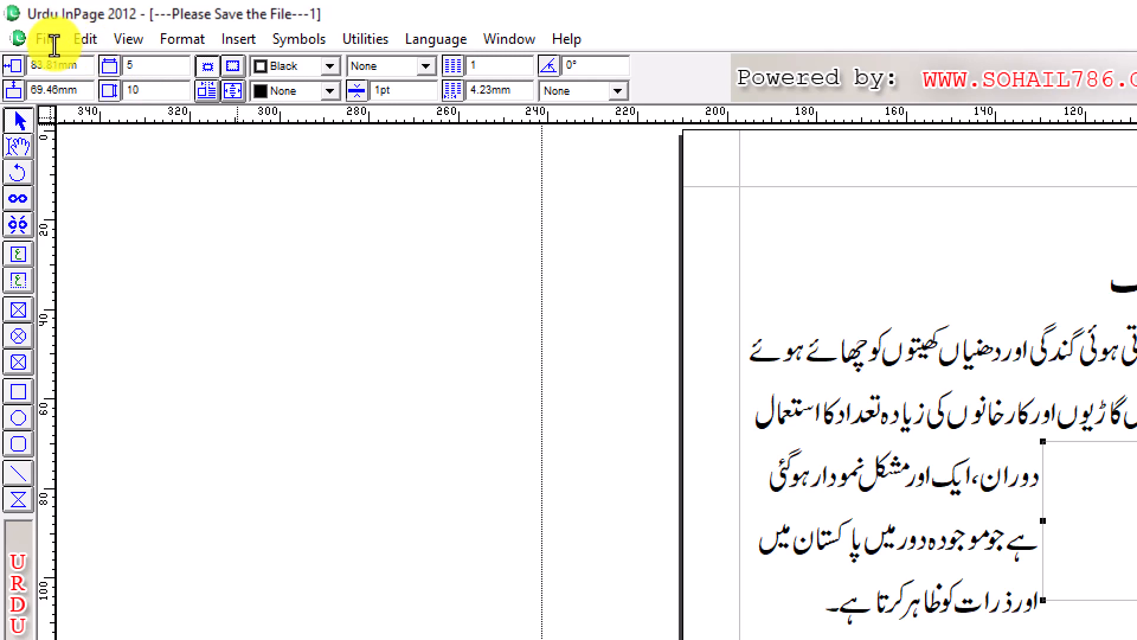
key("Return")
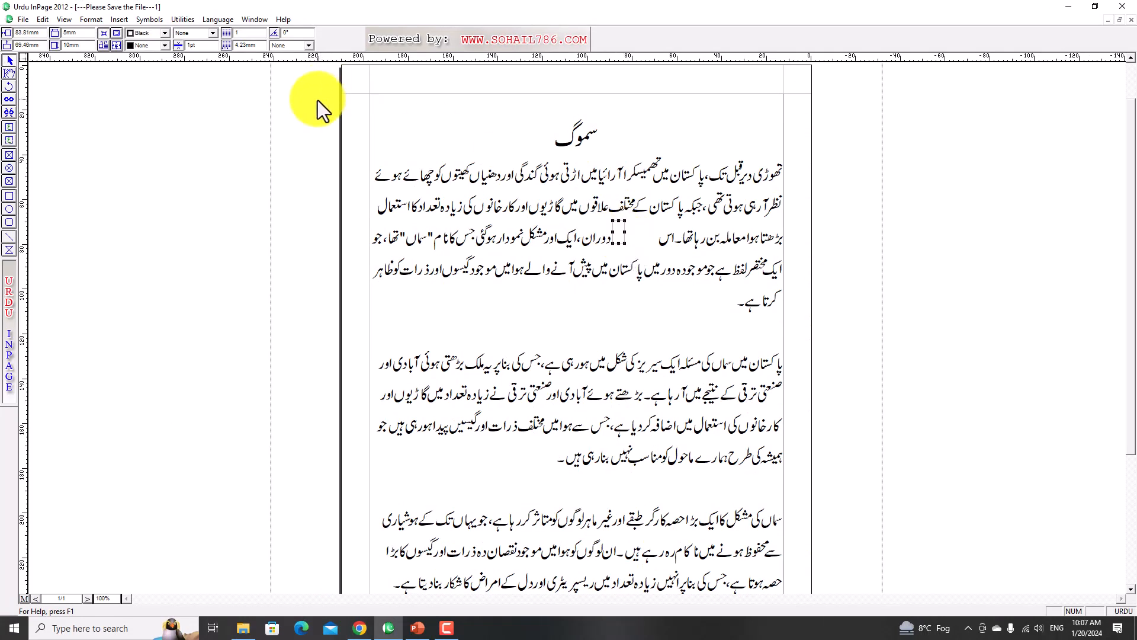
Change the document's general measurement unit to Inches in the document preferences and apply it
left_click(39, 19)
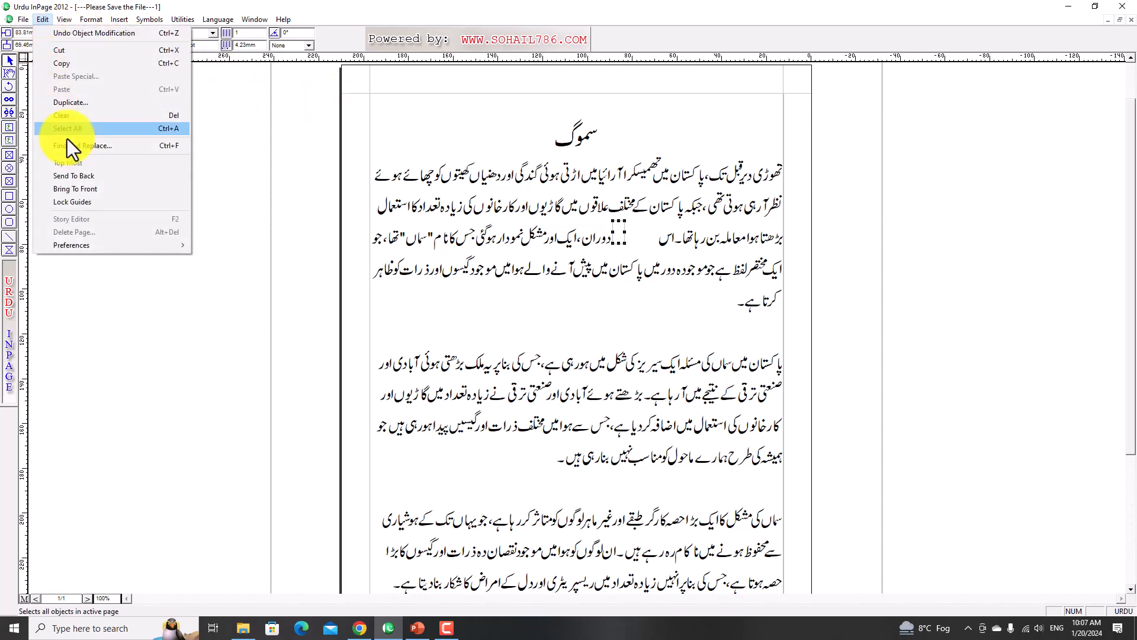
mouse_move(151, 245)
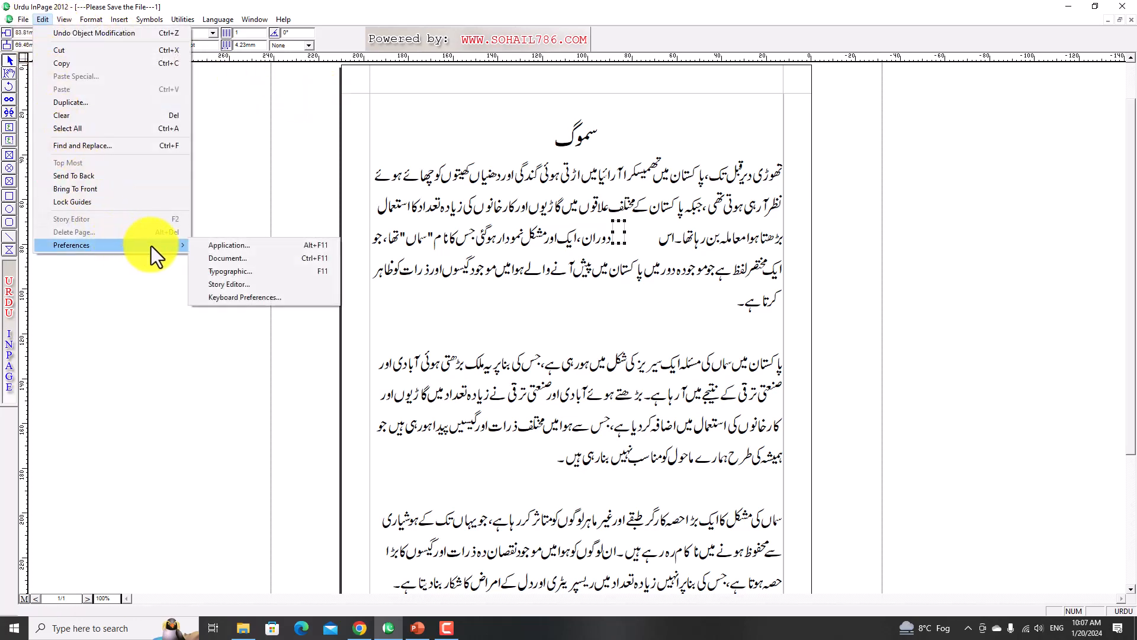
left_click(224, 258)
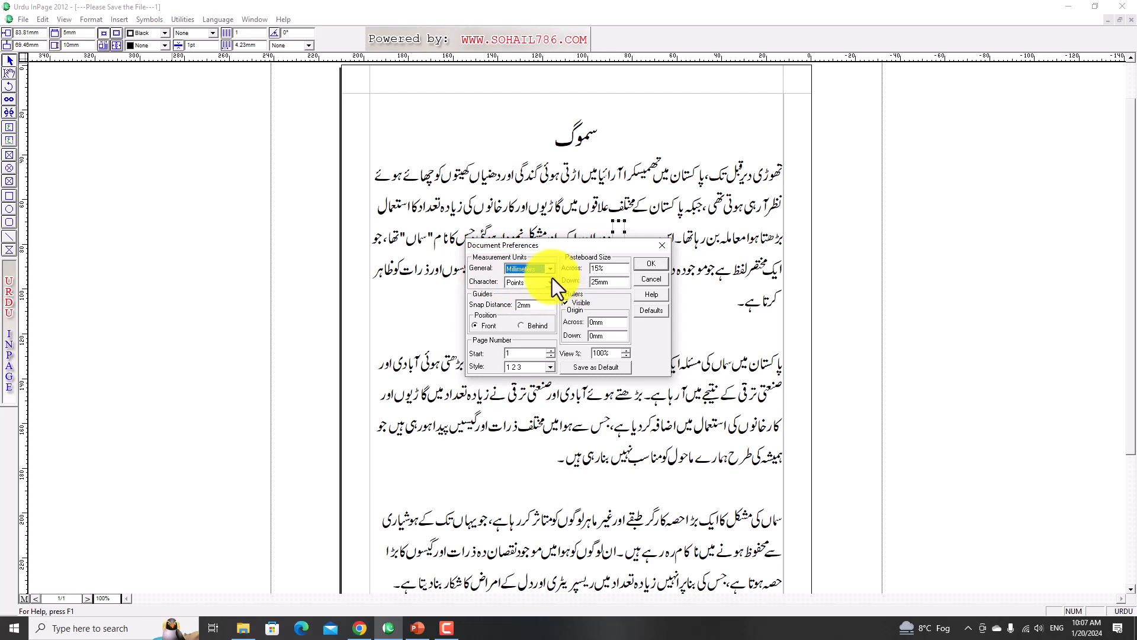
left_click(551, 273)
left_click(549, 280)
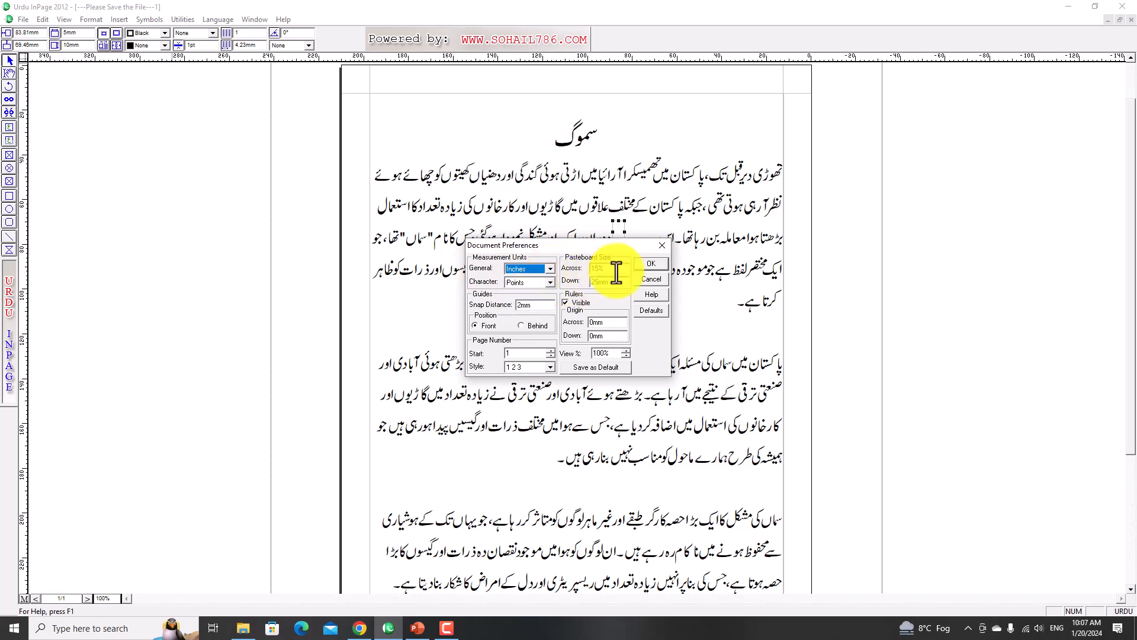
left_click(643, 263)
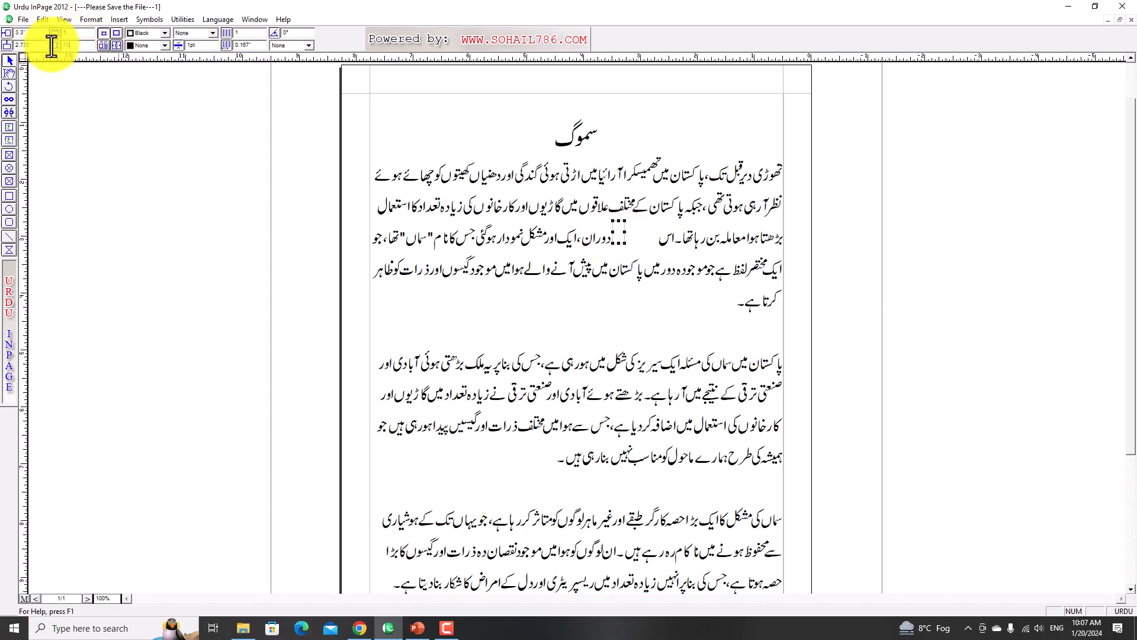
Resize the small text box in the first paragraph to 5 inches wide and 8 inches high
key("Return")
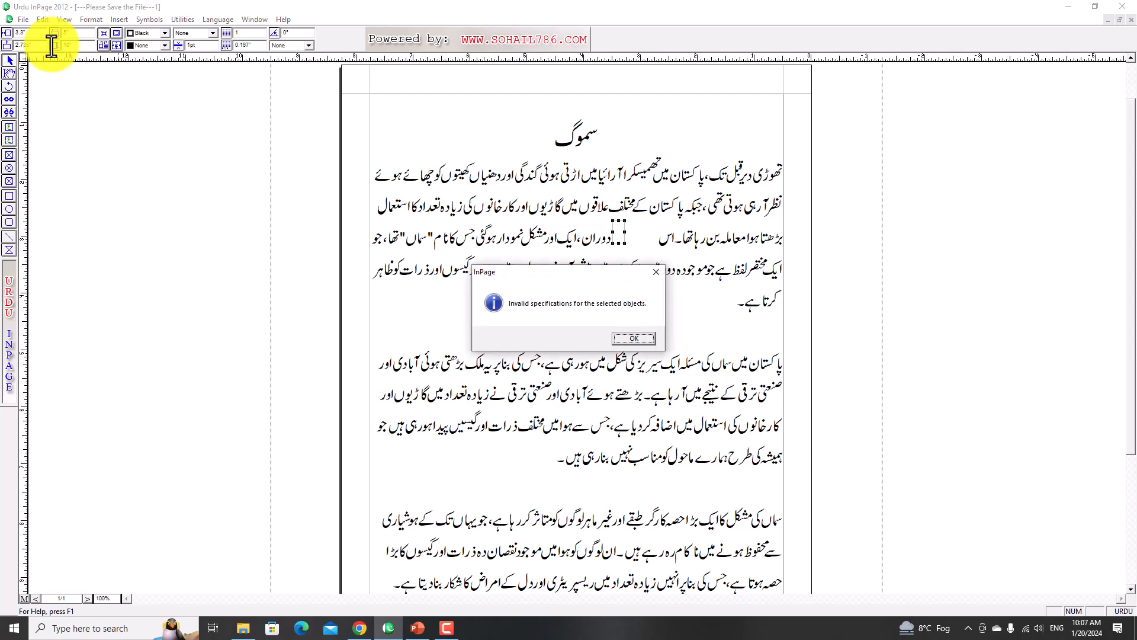
left_click(659, 270)
left_click(627, 243)
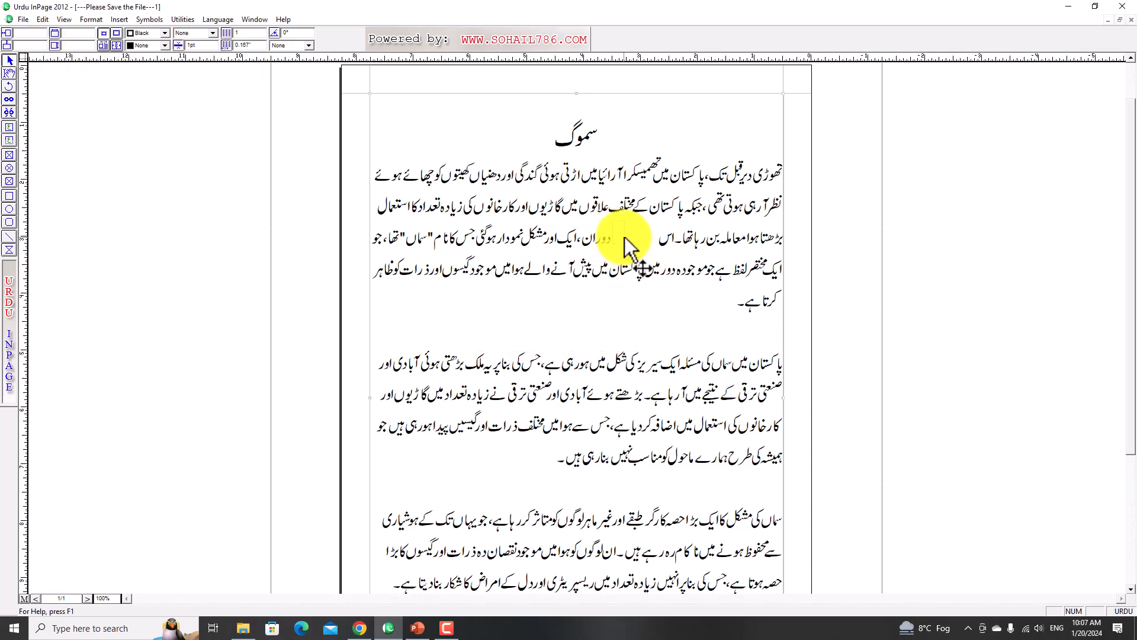
left_click(622, 235)
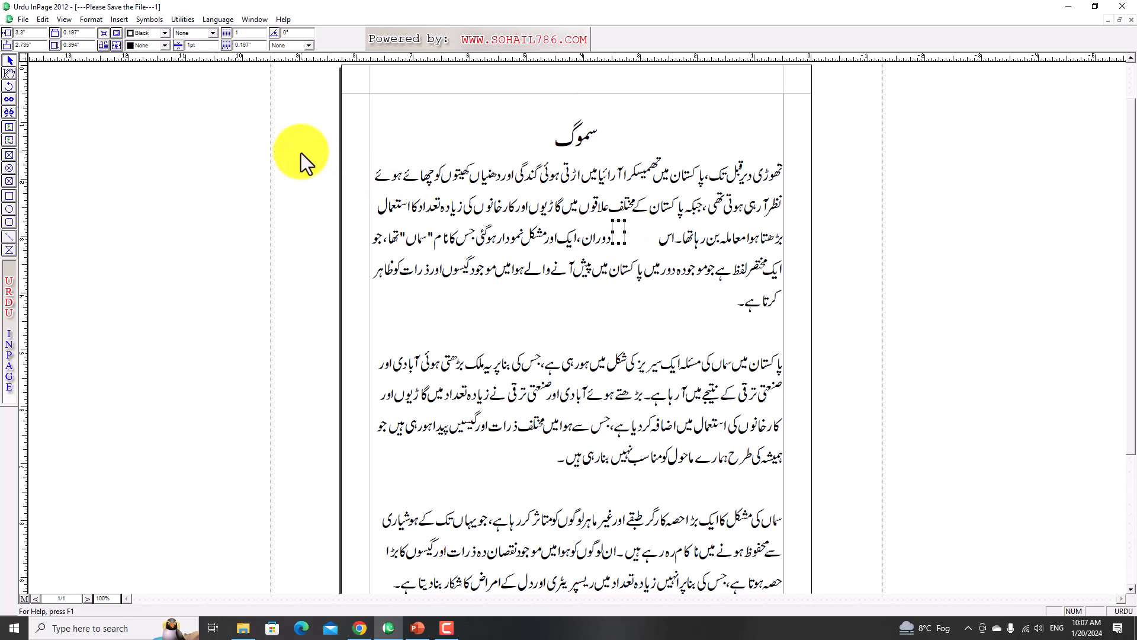
key("ctrl+z")
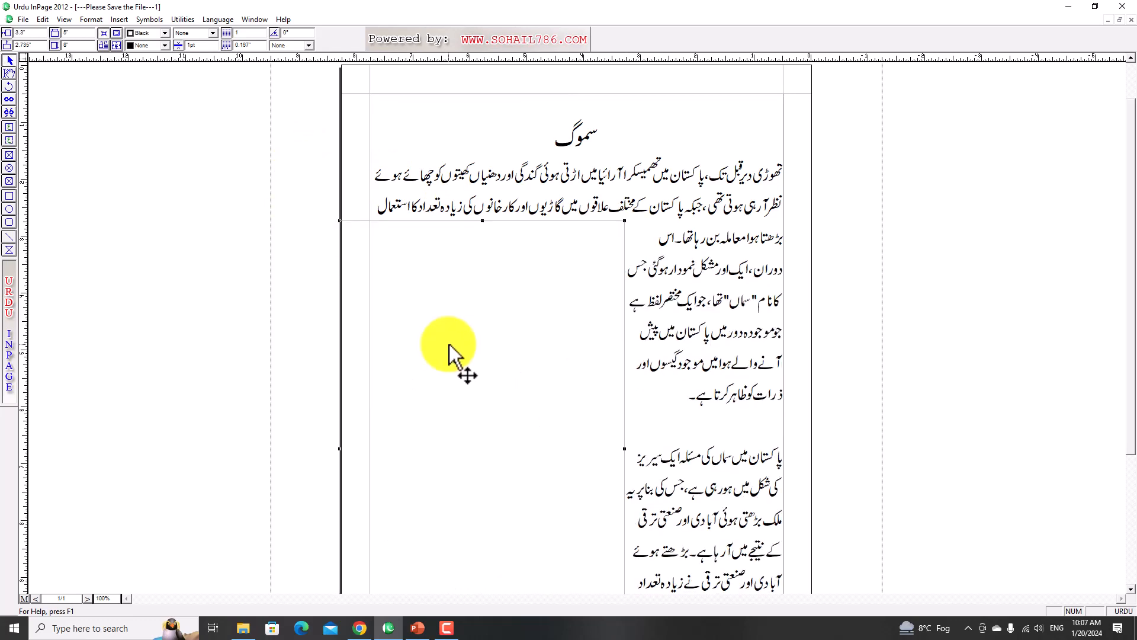
Move the enlarged text box to the middle of the page, beside the heading, and delete it
left_click_drag(449, 344, 608, 288)
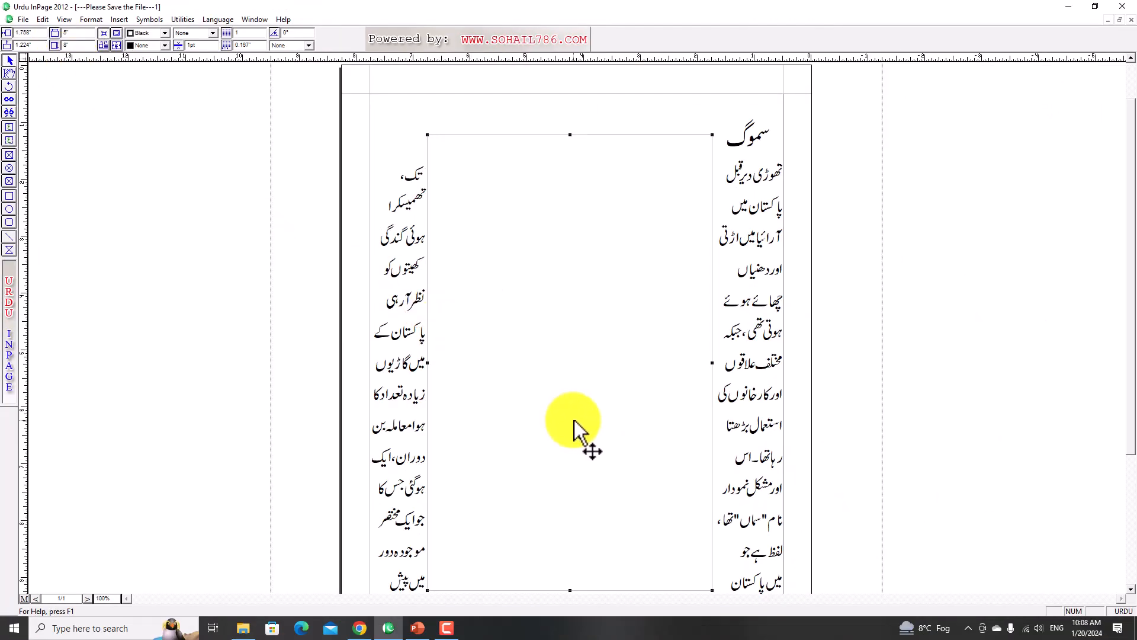
key("Delete")
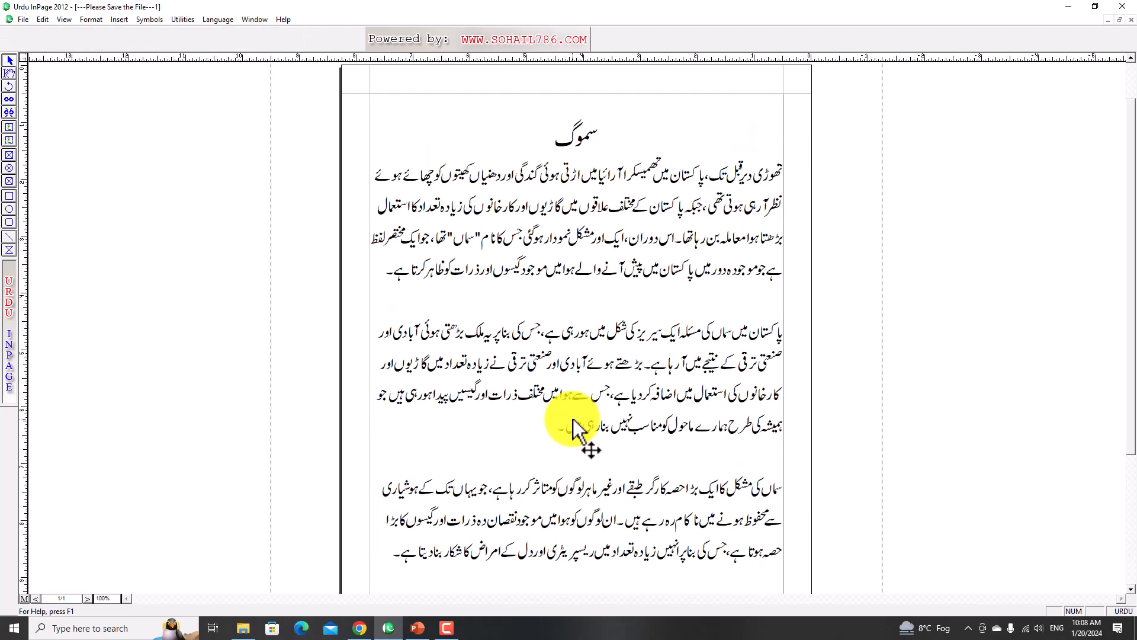
Examine the character measurement unit choices in the document preferences and keep Points
left_click(50, 17)
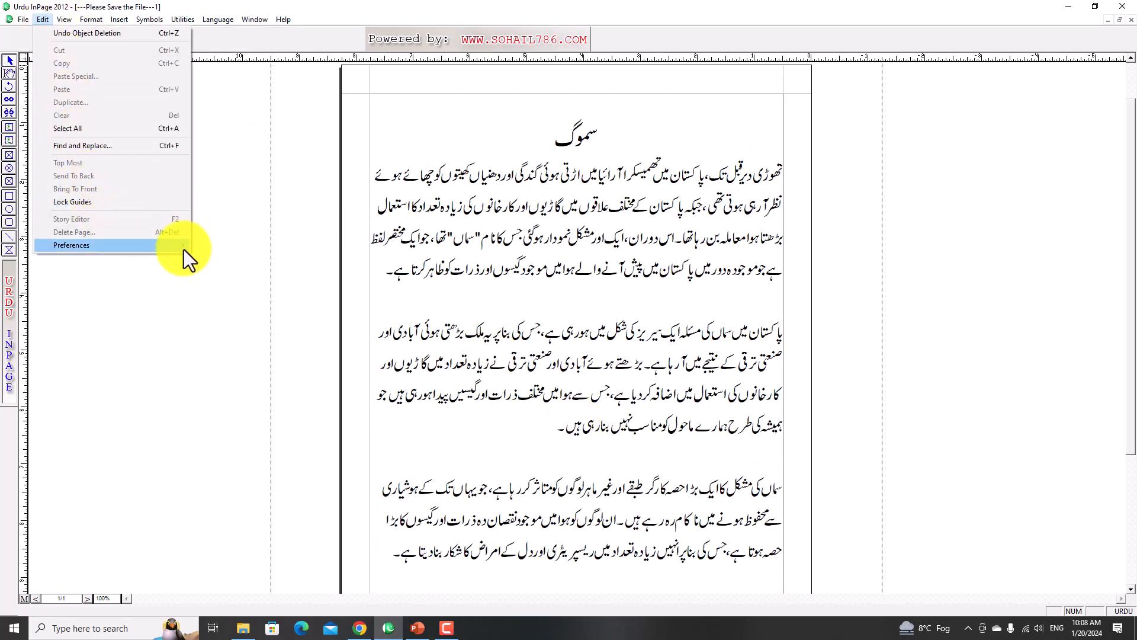
left_click(487, 273)
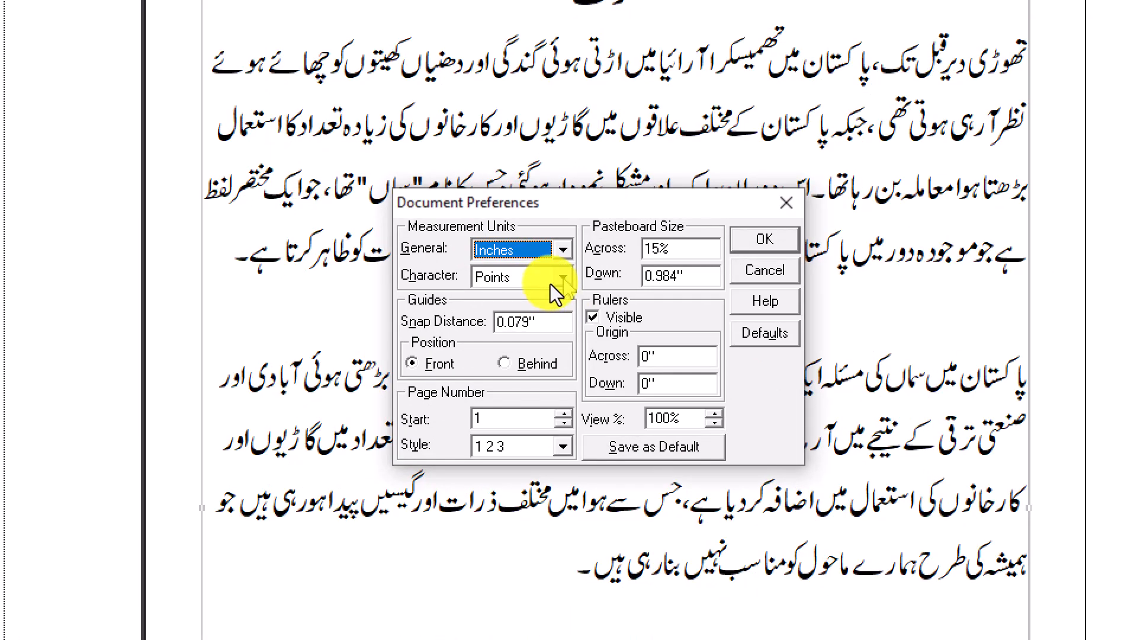
left_click(550, 283)
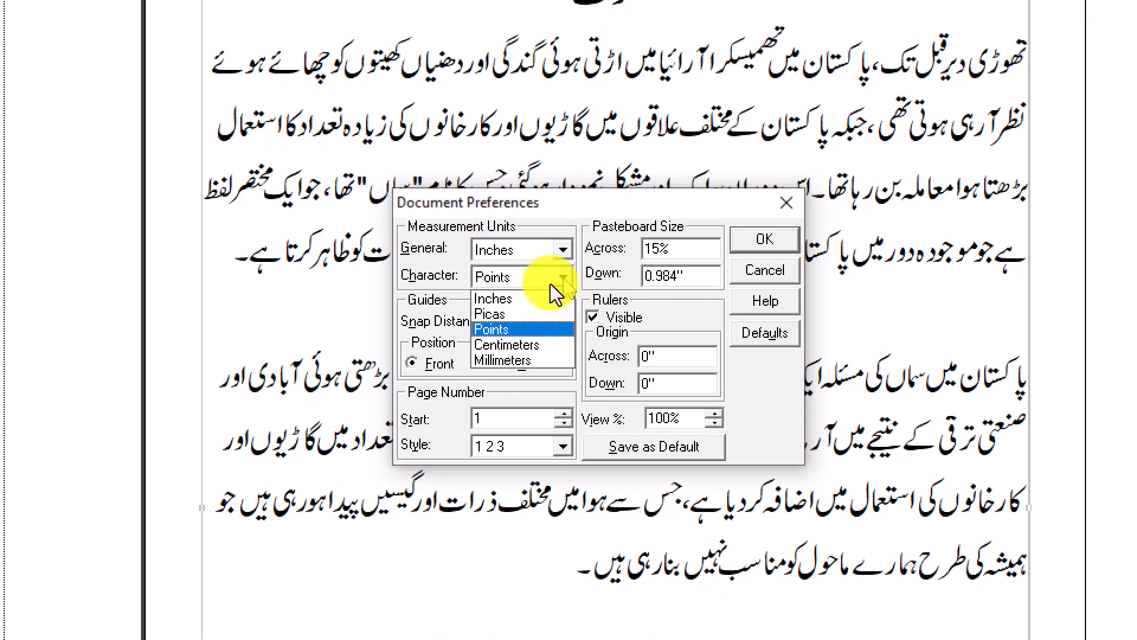
left_click(549, 284)
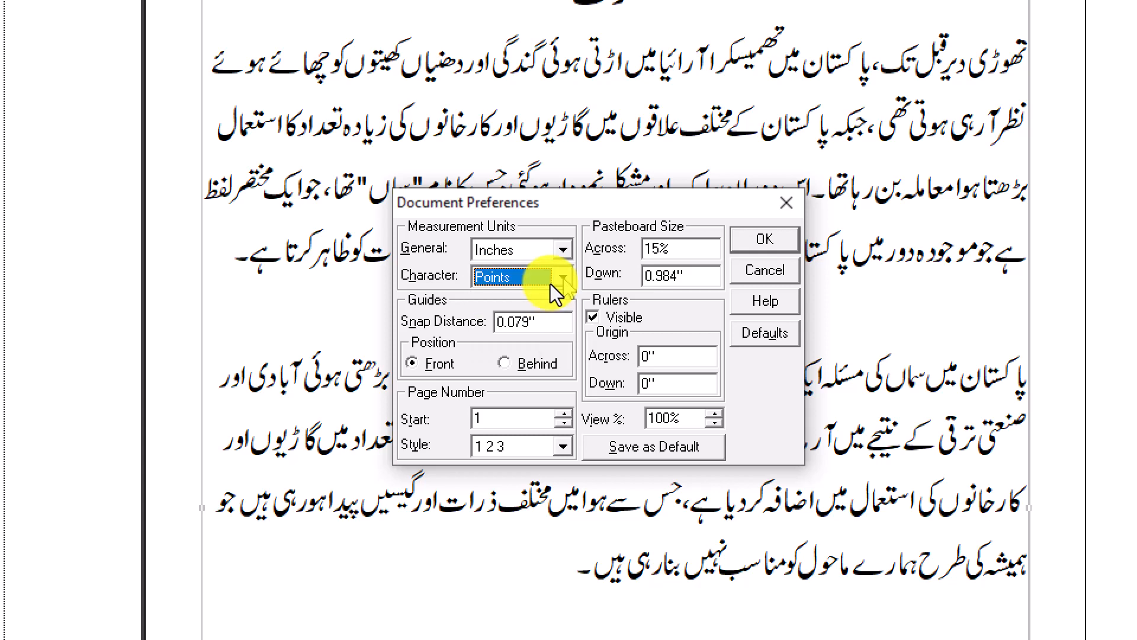
left_click(782, 241)
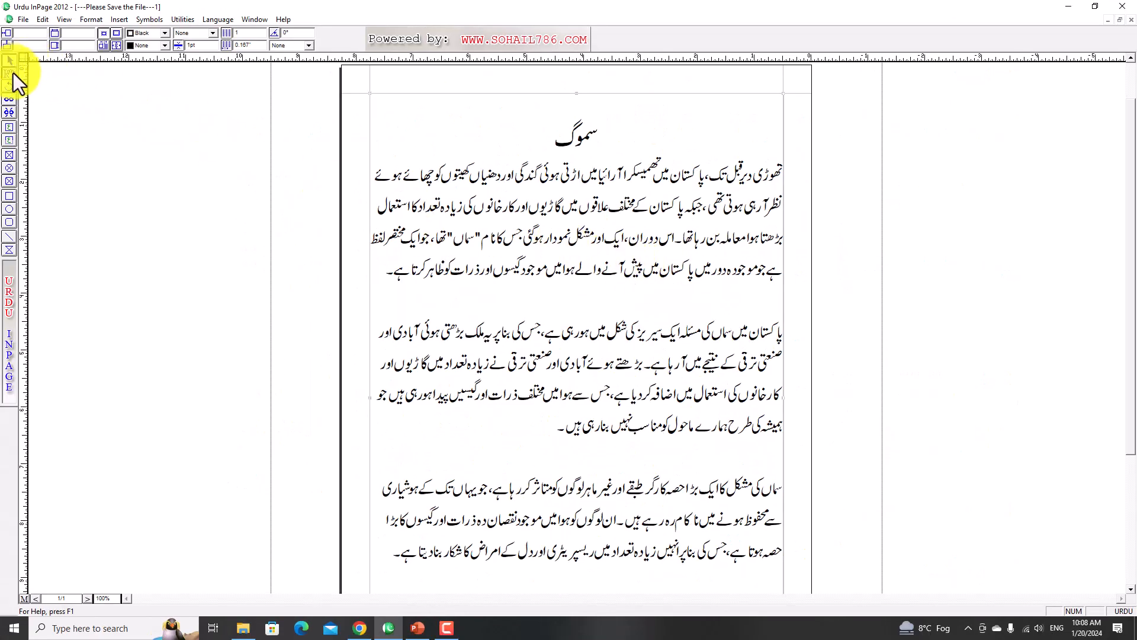
Check the font size of the first paragraph's text and of the heading سموگ
left_click(563, 213)
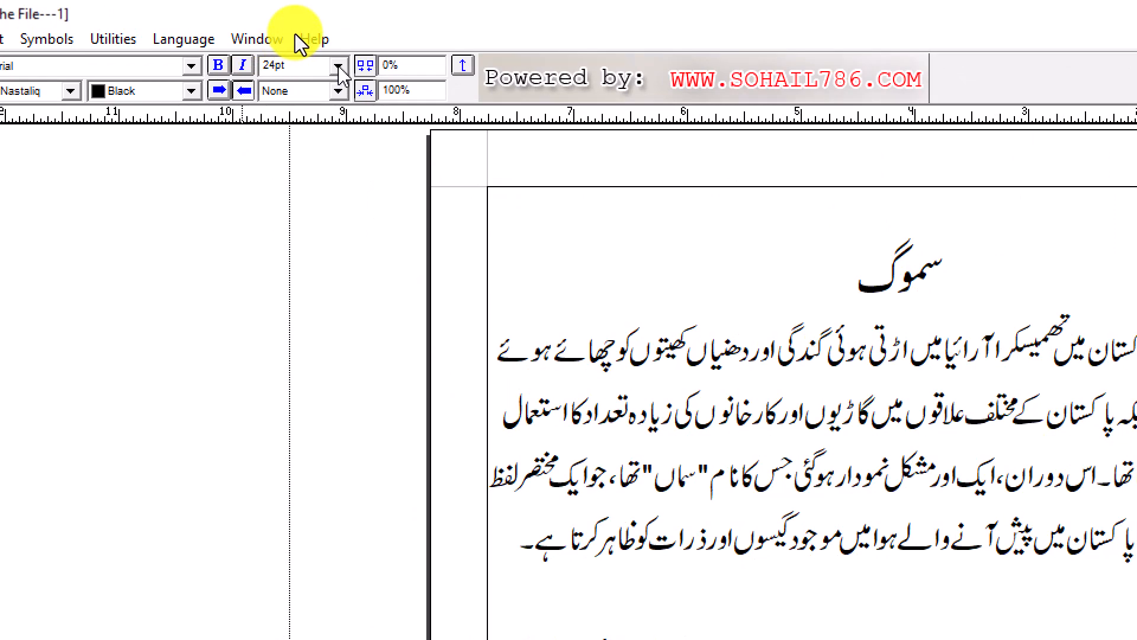
left_click(338, 66)
left_click(338, 65)
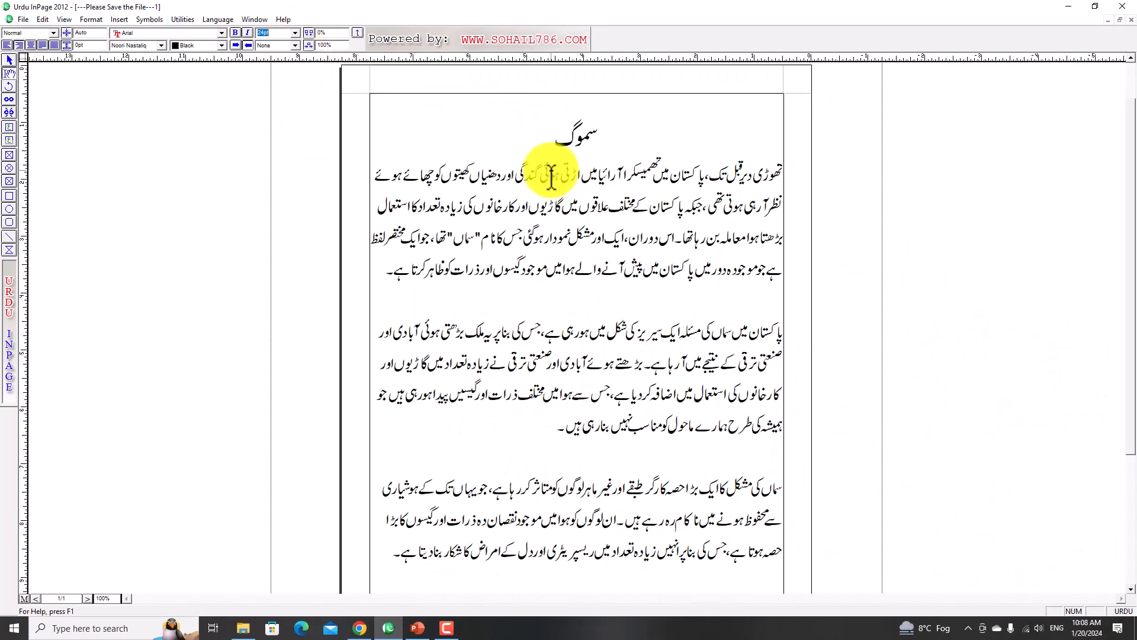
left_click_drag(551, 132, 601, 133)
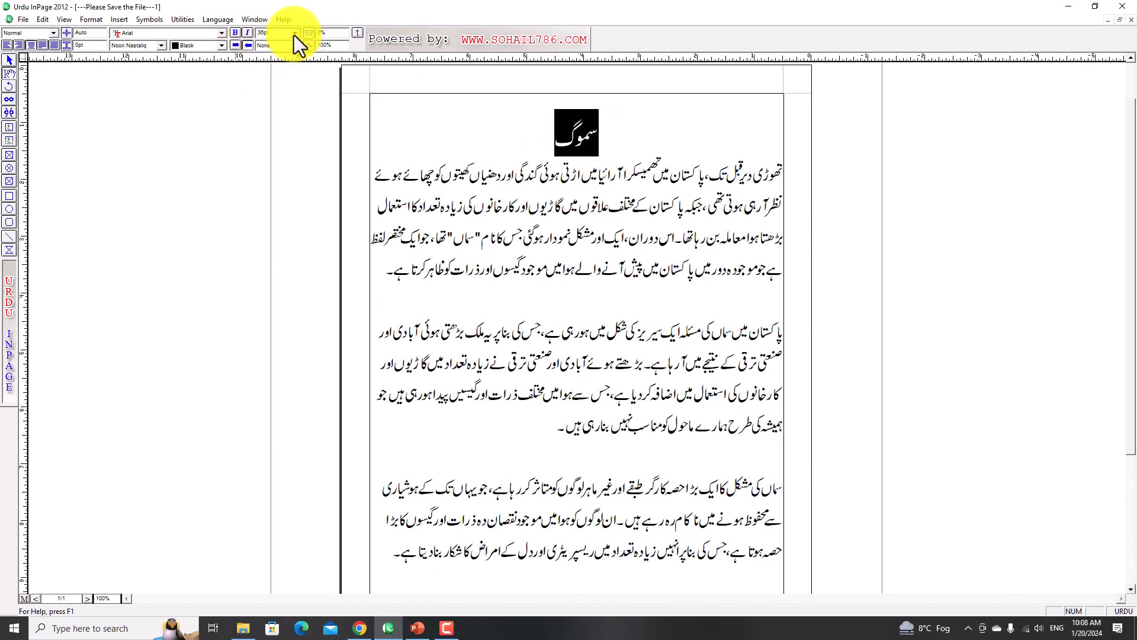
Set the font size of the heading سموگ to 48pt and clear the text selection
left_click(295, 33)
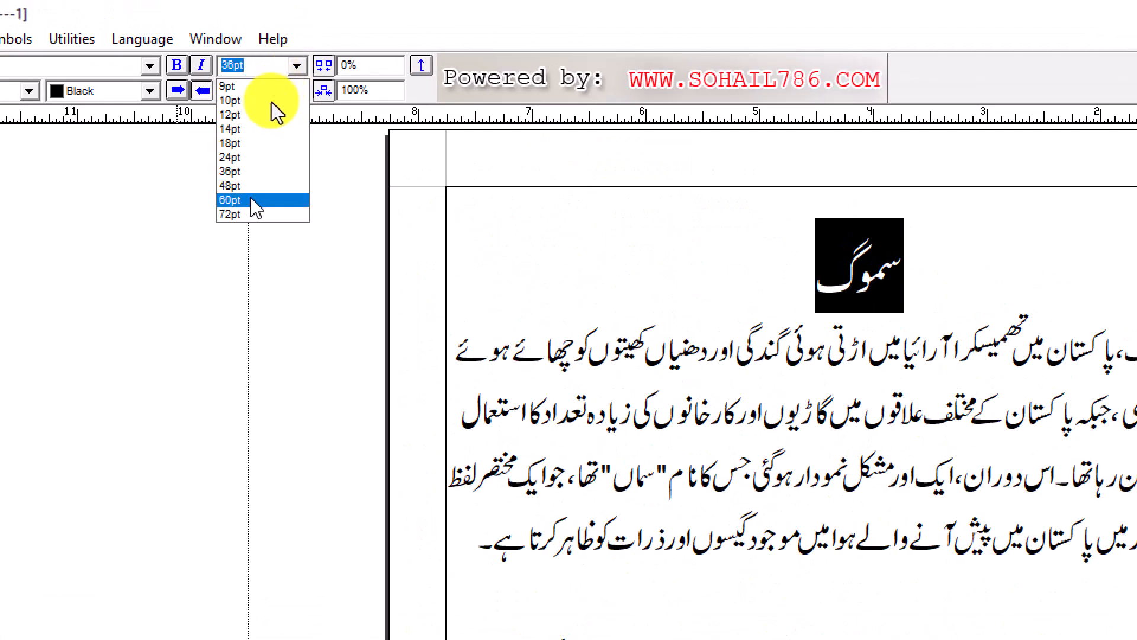
left_click(255, 186)
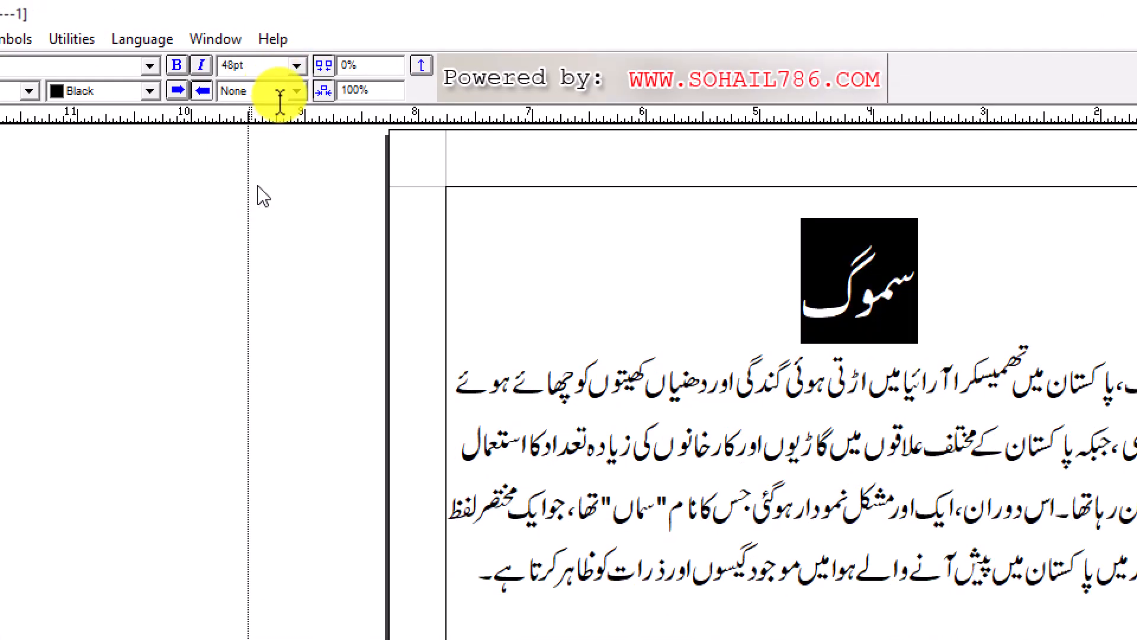
left_click(818, 502)
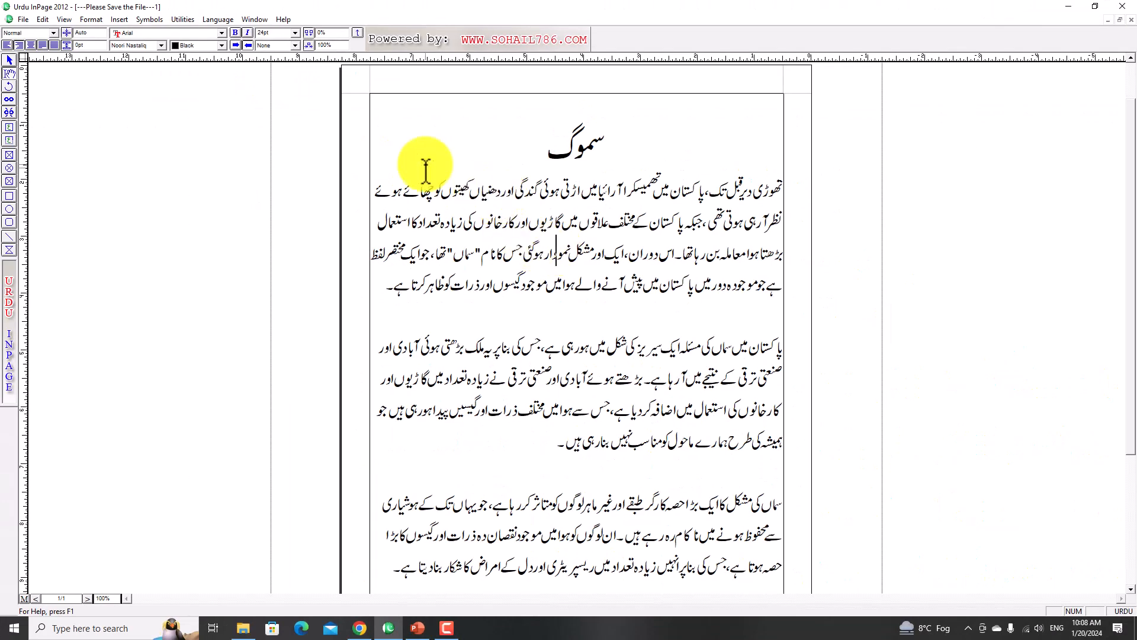
Set the guides' snap distance to 1.2 inches in the document preferences
left_click(44, 19)
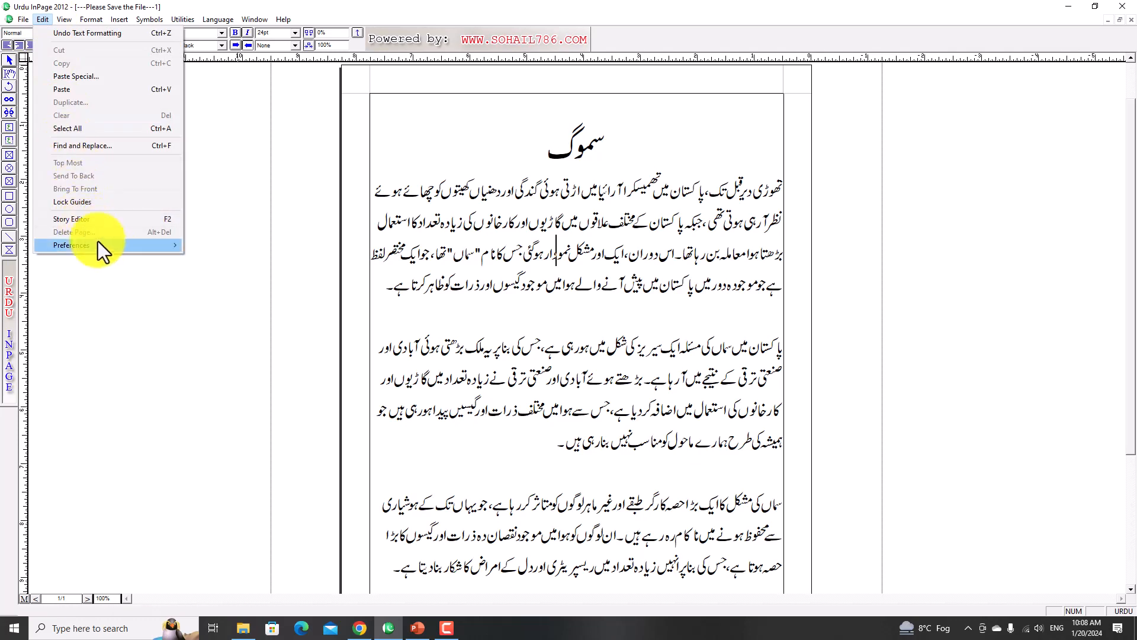
mouse_move(118, 246)
left_click(219, 255)
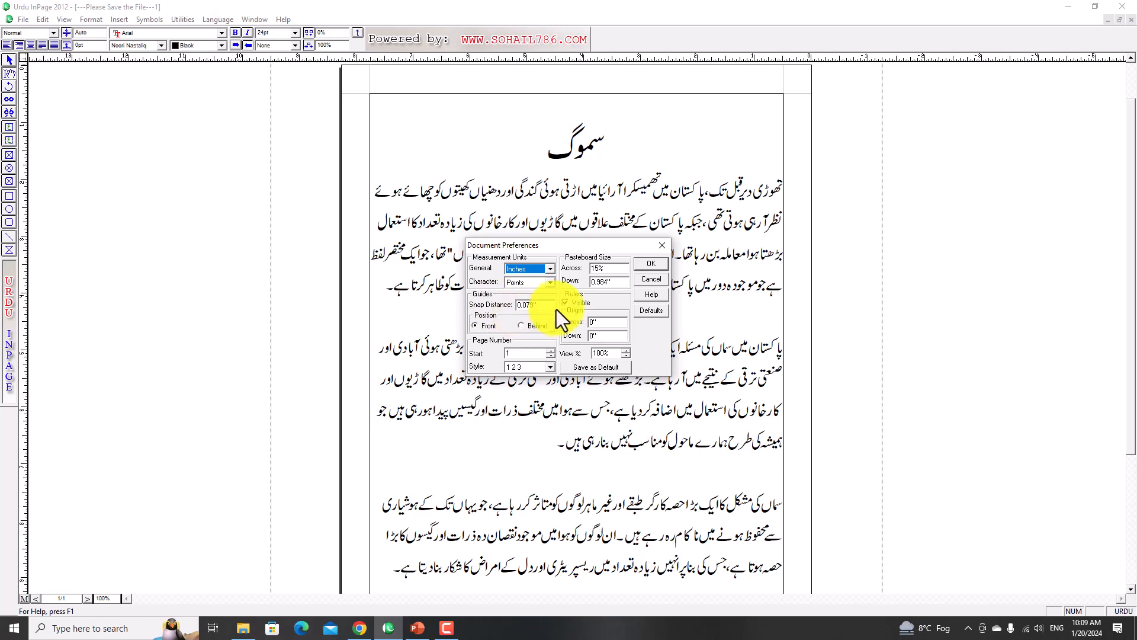
left_click_drag(545, 309, 504, 309)
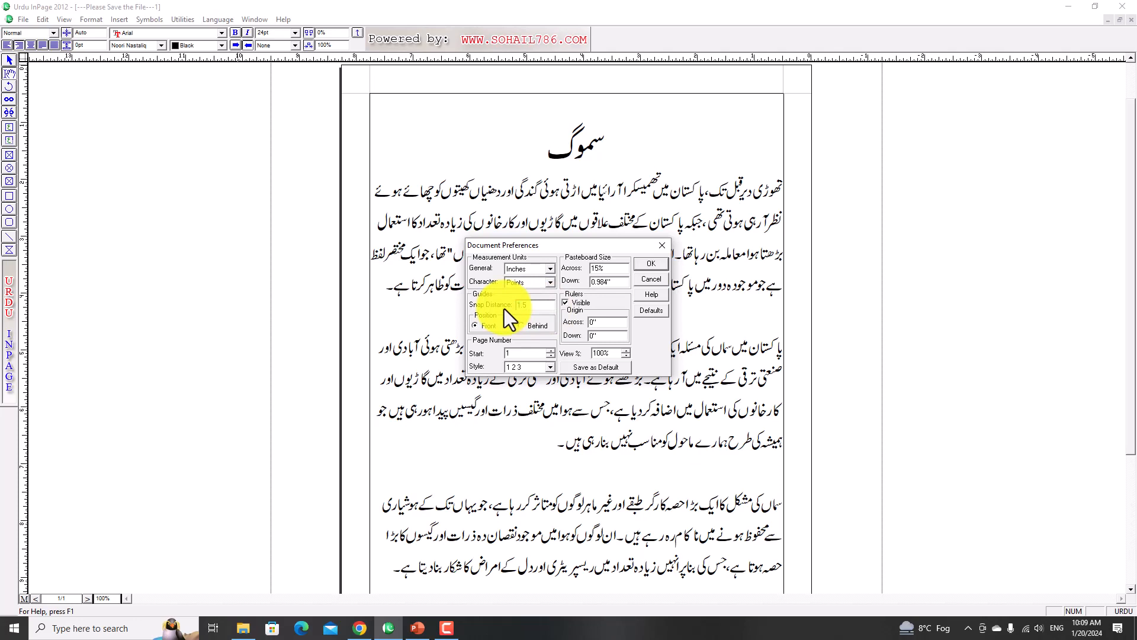
key("Return")
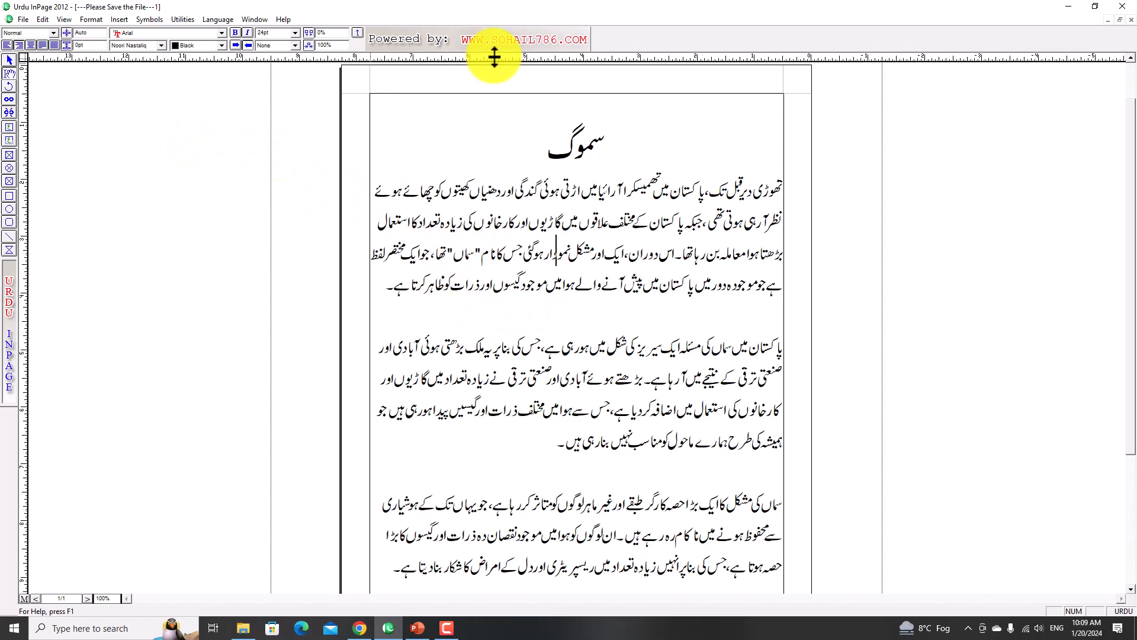
Add a horizontal guide below the first paragraph and place a text box about 3 by 1.9 inches within the second paragraph
left_click_drag(496, 56, 506, 308)
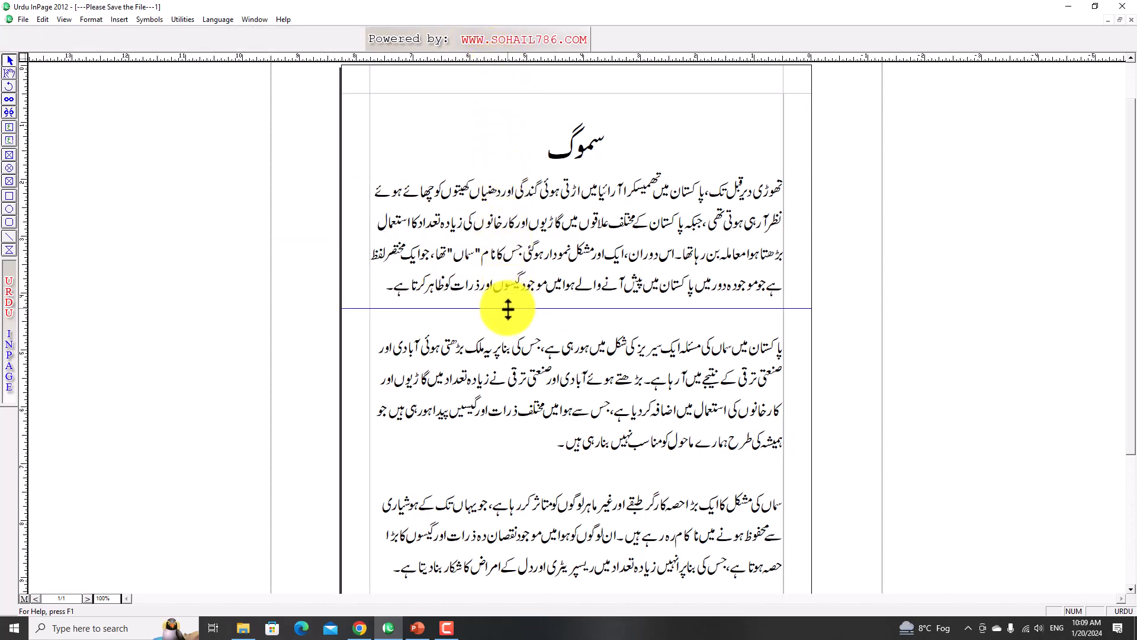
left_click(14, 127)
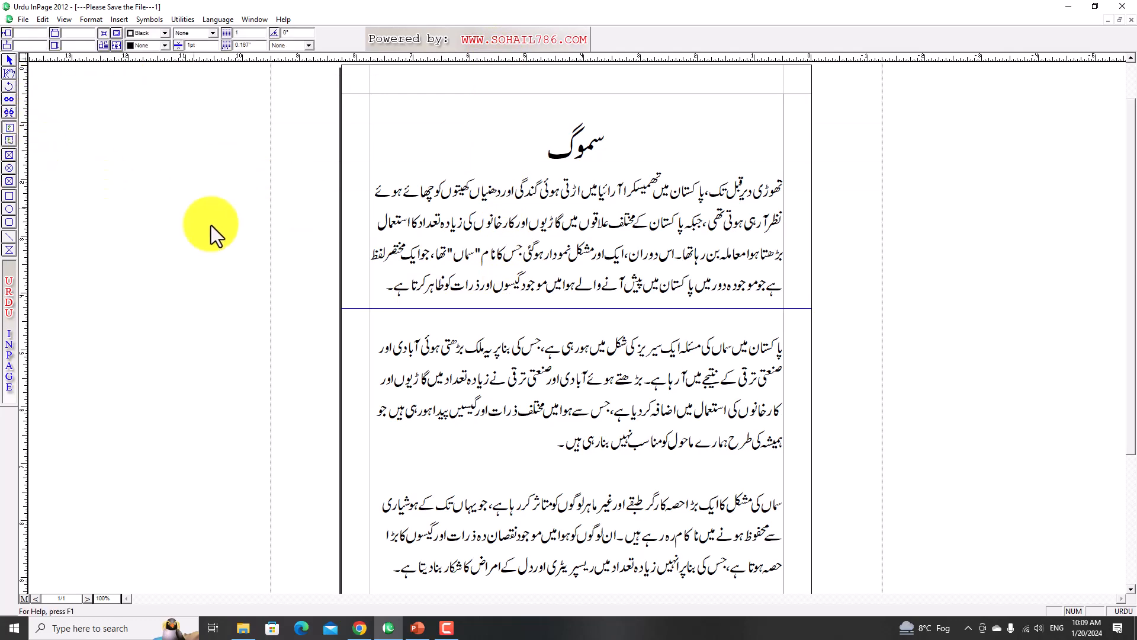
left_click_drag(477, 431, 648, 537)
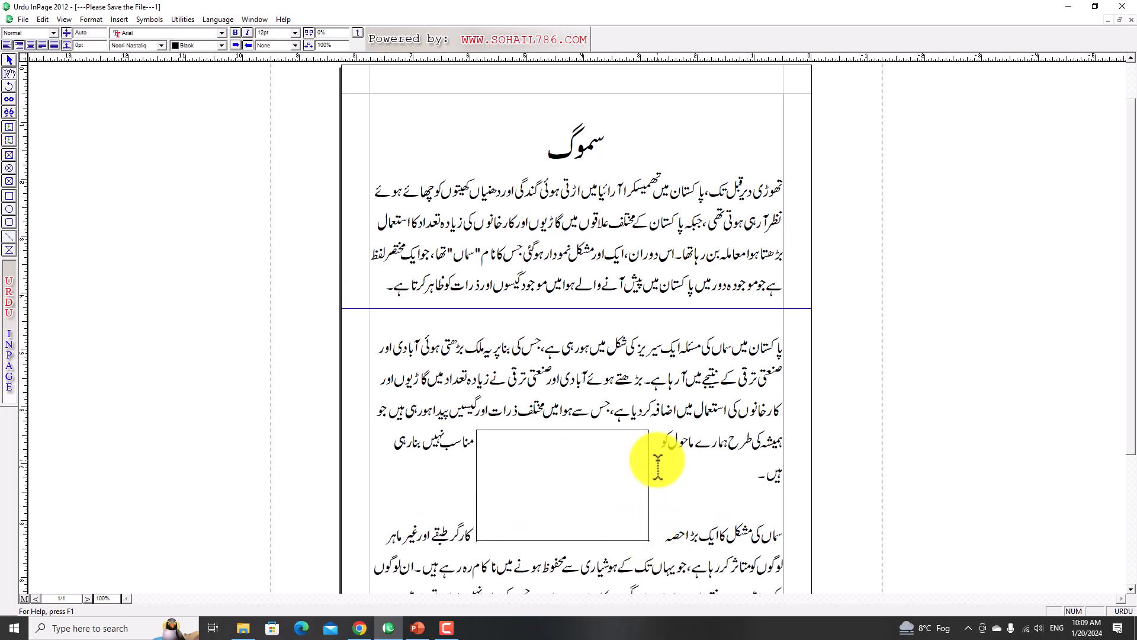
left_click_drag(1130, 344, 1129, 386)
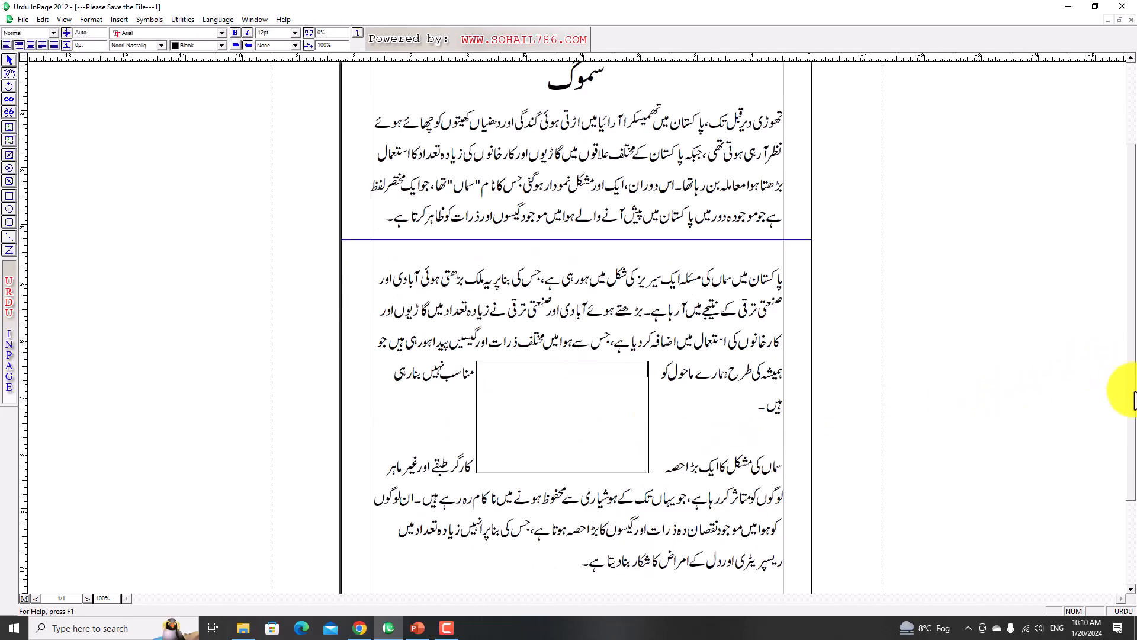
left_click(11, 61)
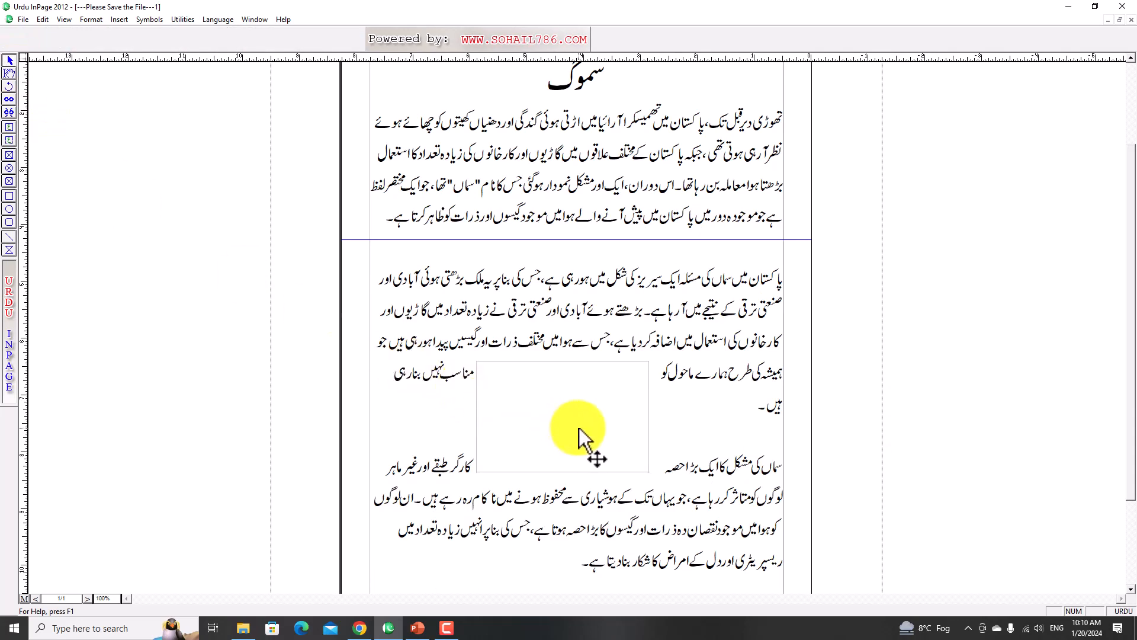
left_click_drag(579, 427, 581, 389)
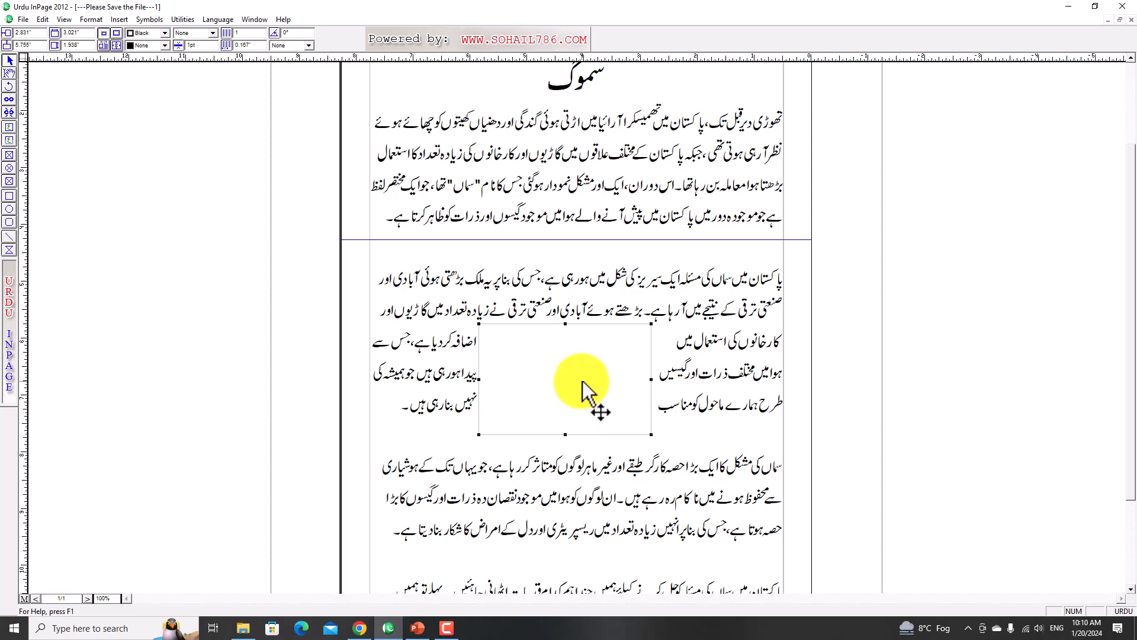
left_click(42, 21)
mouse_move(172, 245)
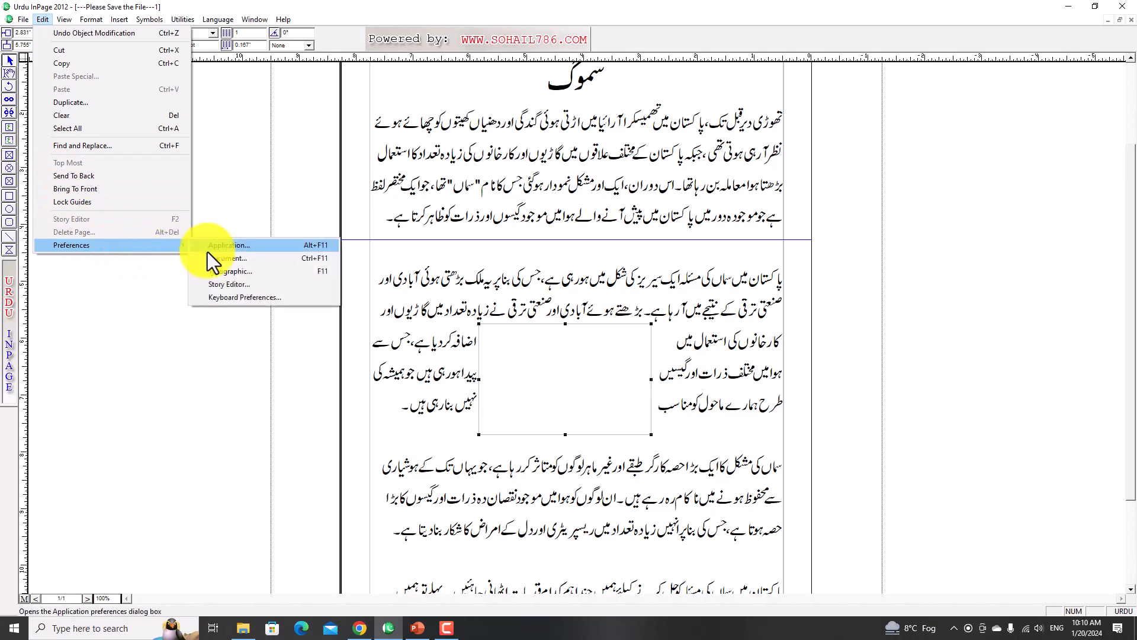
left_click(209, 248)
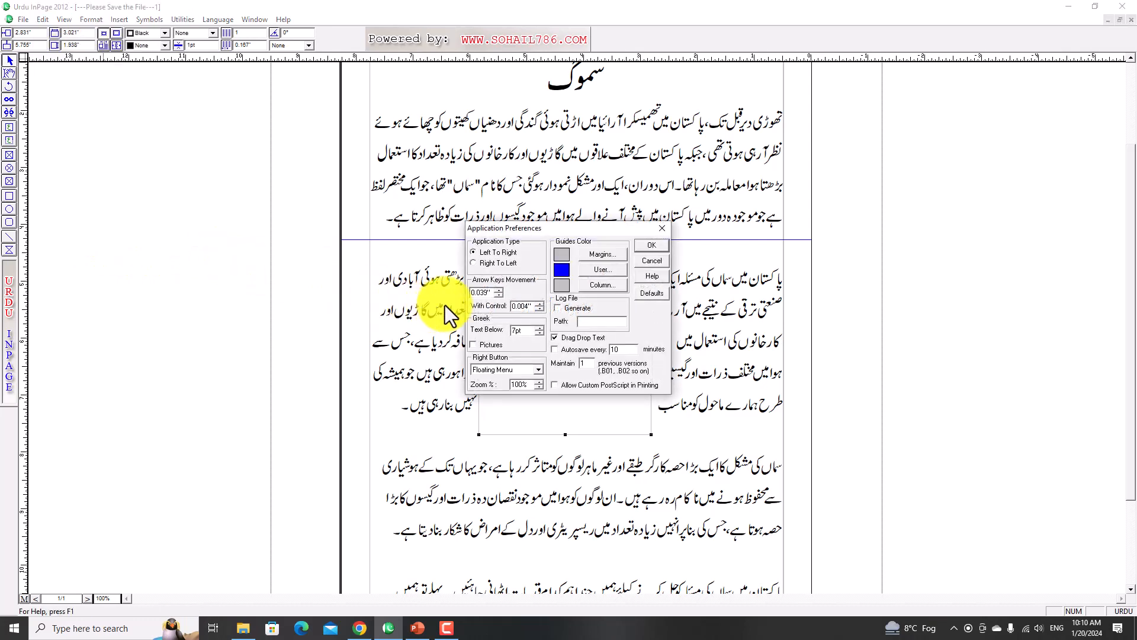
left_click(656, 227)
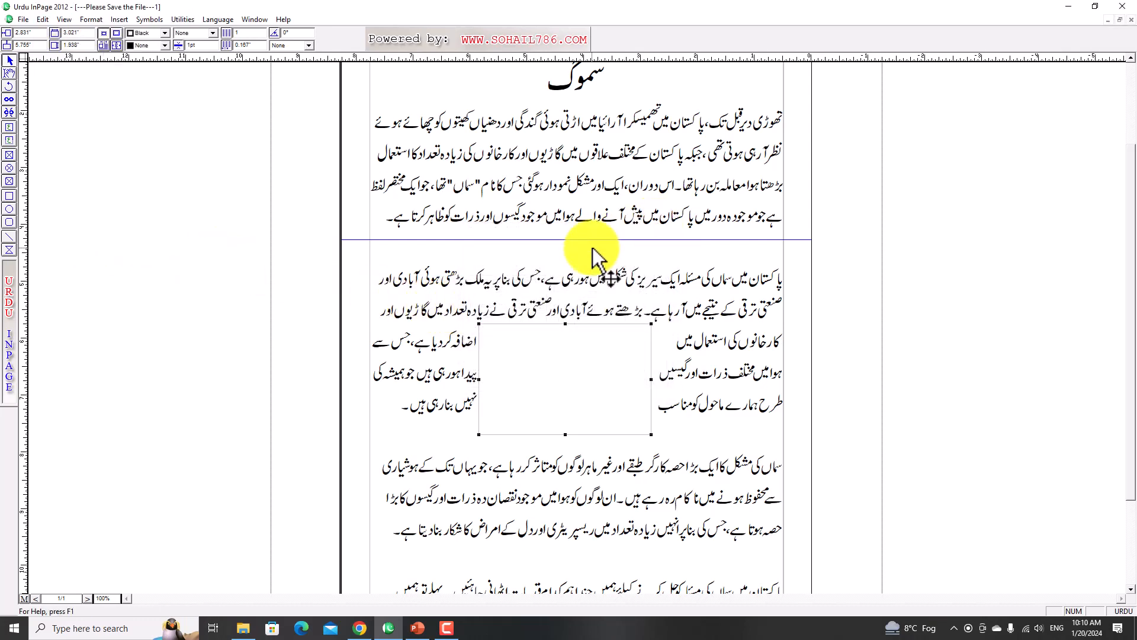
Check the guides' snap distance in the document preferences without changing it
key("ctrl+y")
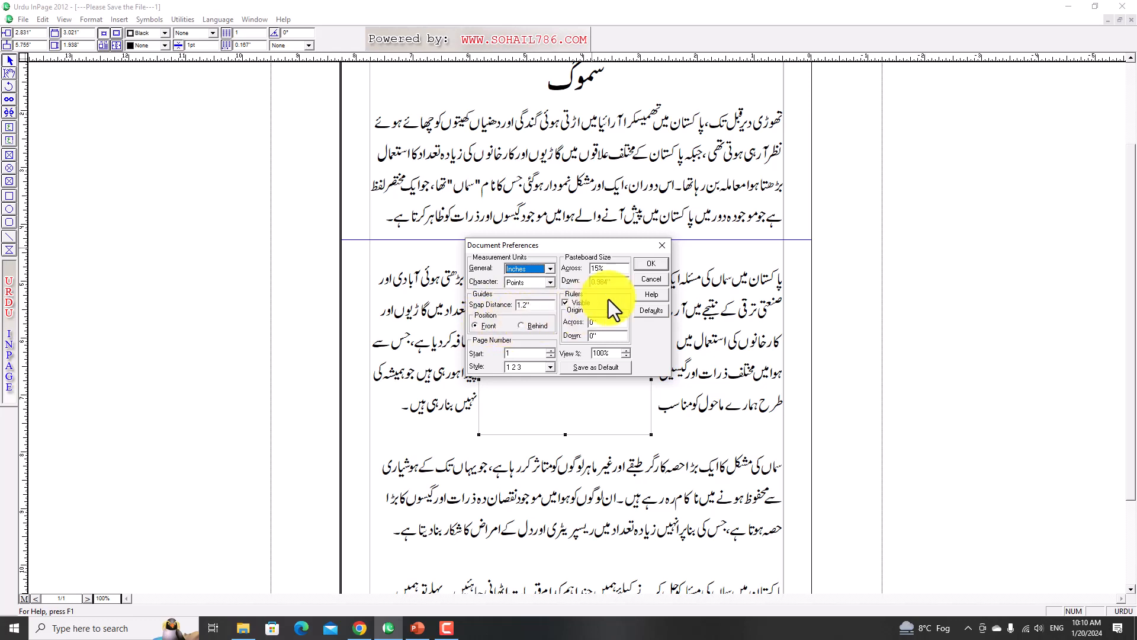
left_click(658, 248)
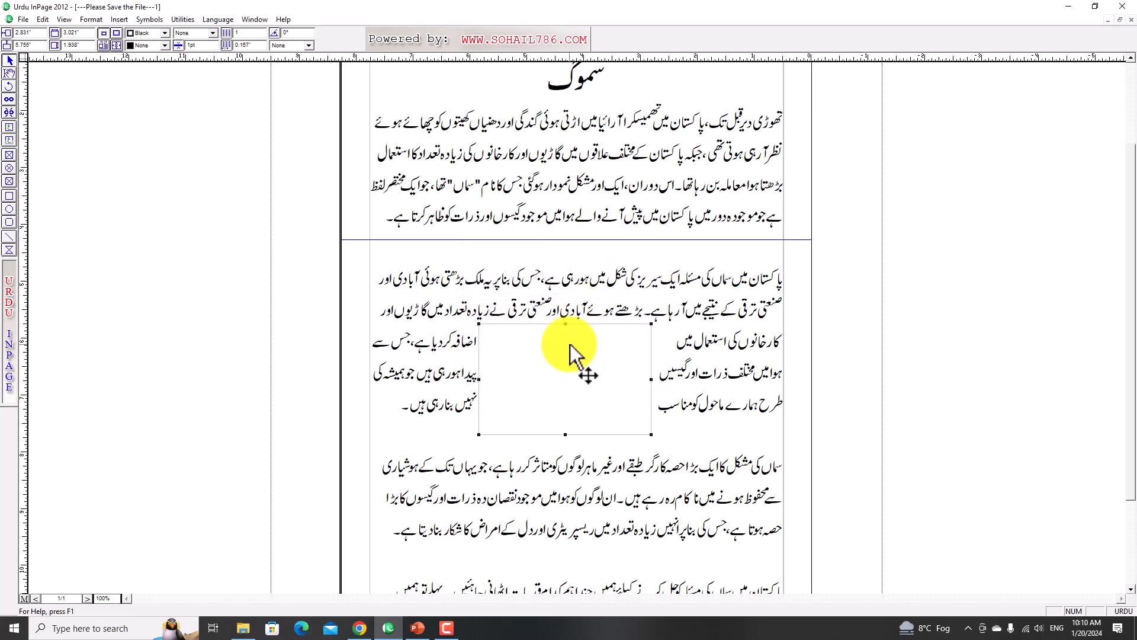
Fill the text box with red and move it up so its upper edge meets the horizontal guide
left_click(165, 47)
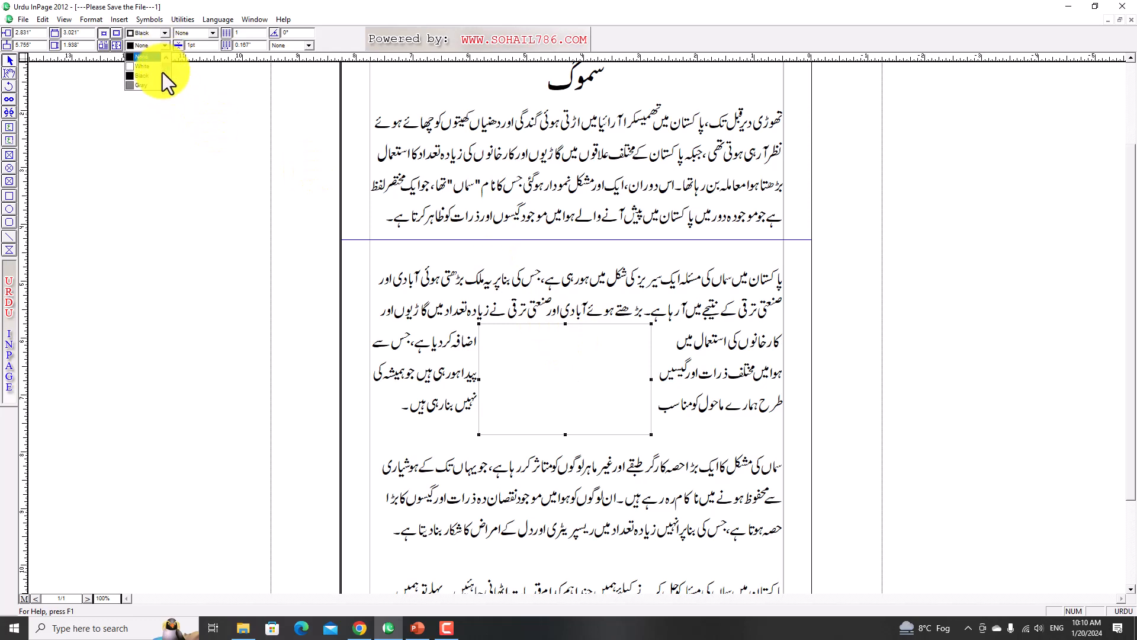
scroll(163, 85, "down", 2)
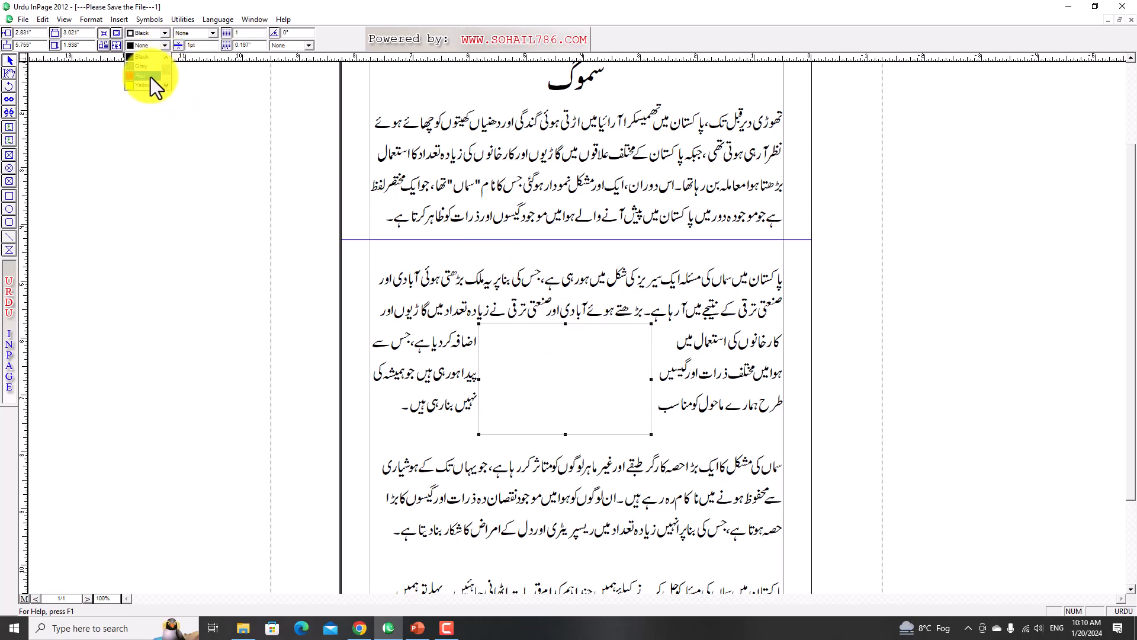
left_click(150, 77)
left_click_drag(577, 353, 573, 205)
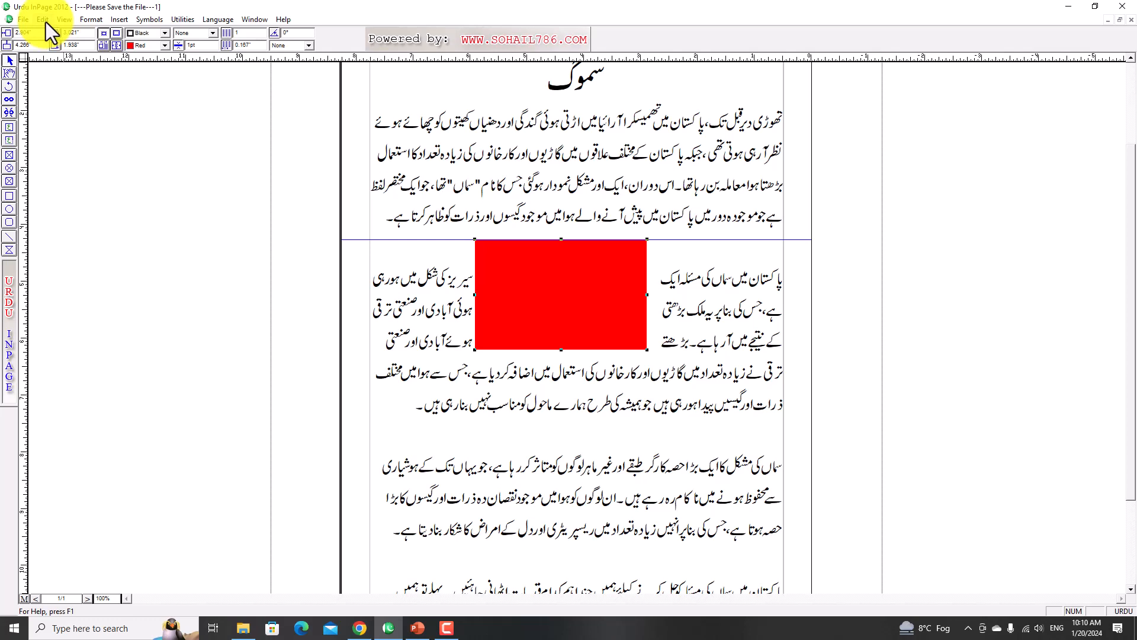
Reduce the guides' snap distance to 0.05 inches in the document preferences
key("ctrl+y")
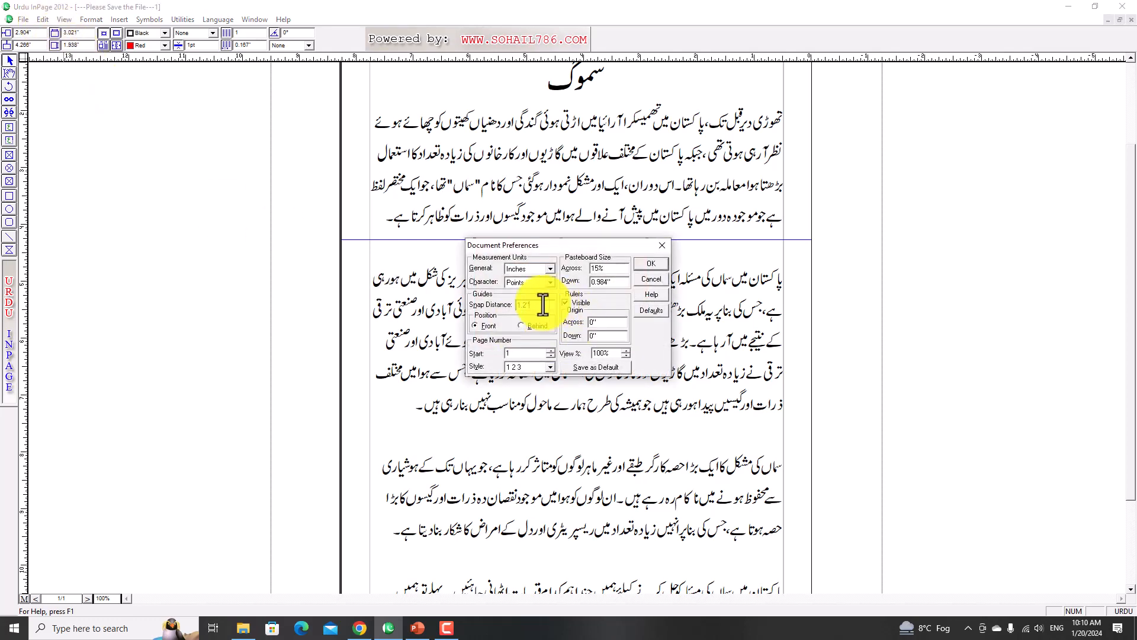
left_click_drag(541, 304, 466, 301)
type("0")
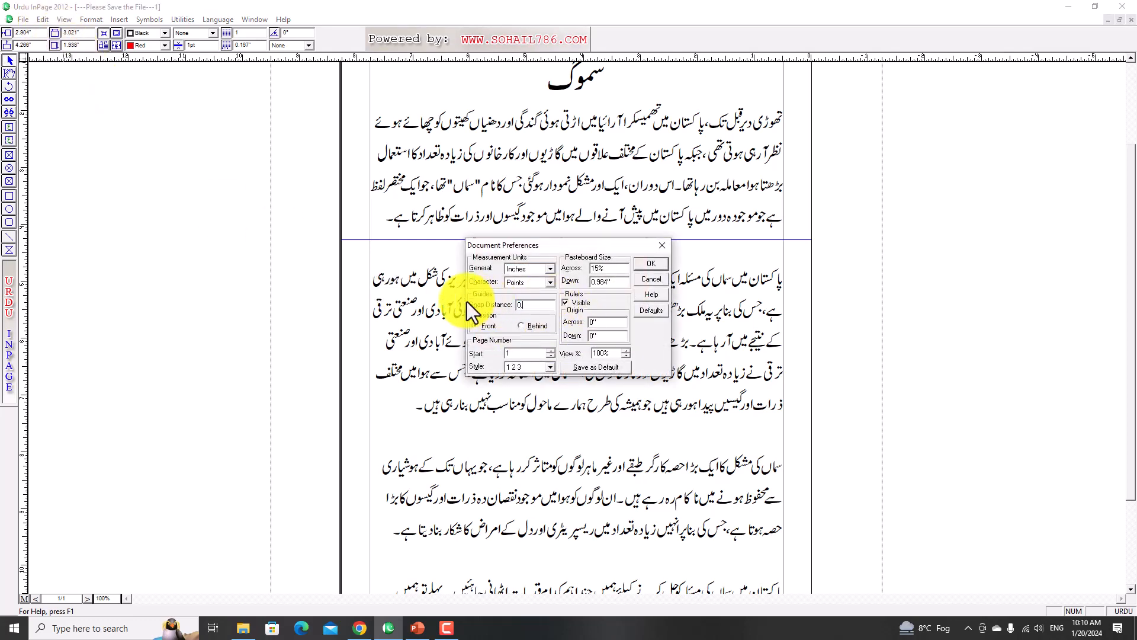
type(".05")
left_click(646, 267)
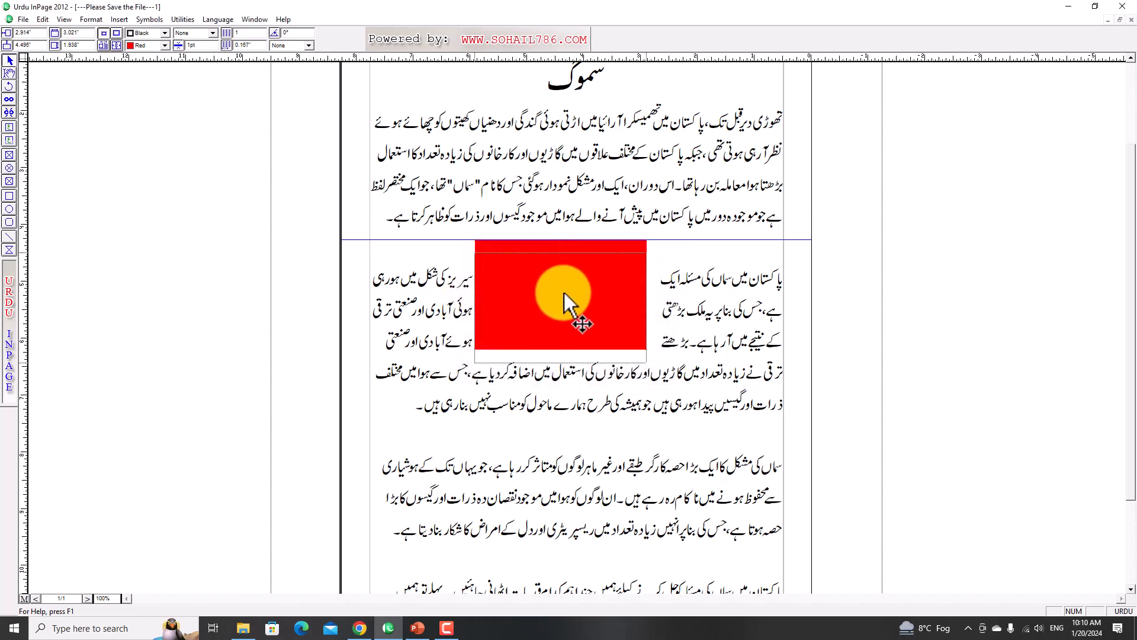
Move the red text box up across the guide and set the guides' position to Behind in the document preferences
left_click_drag(561, 259, 561, 259)
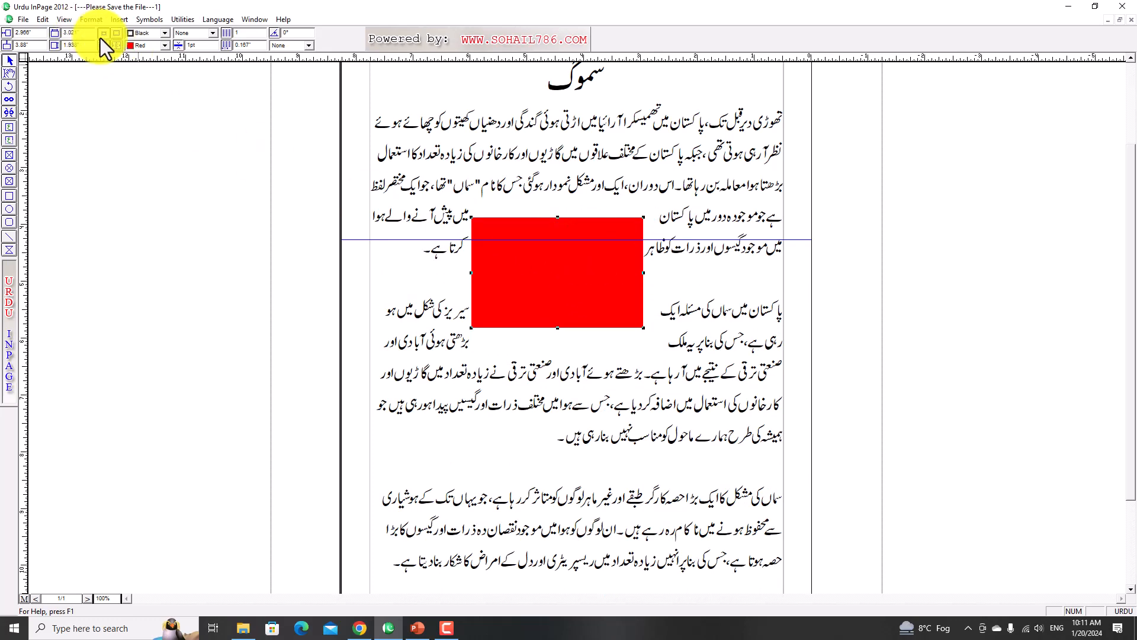
key("ctrl+y")
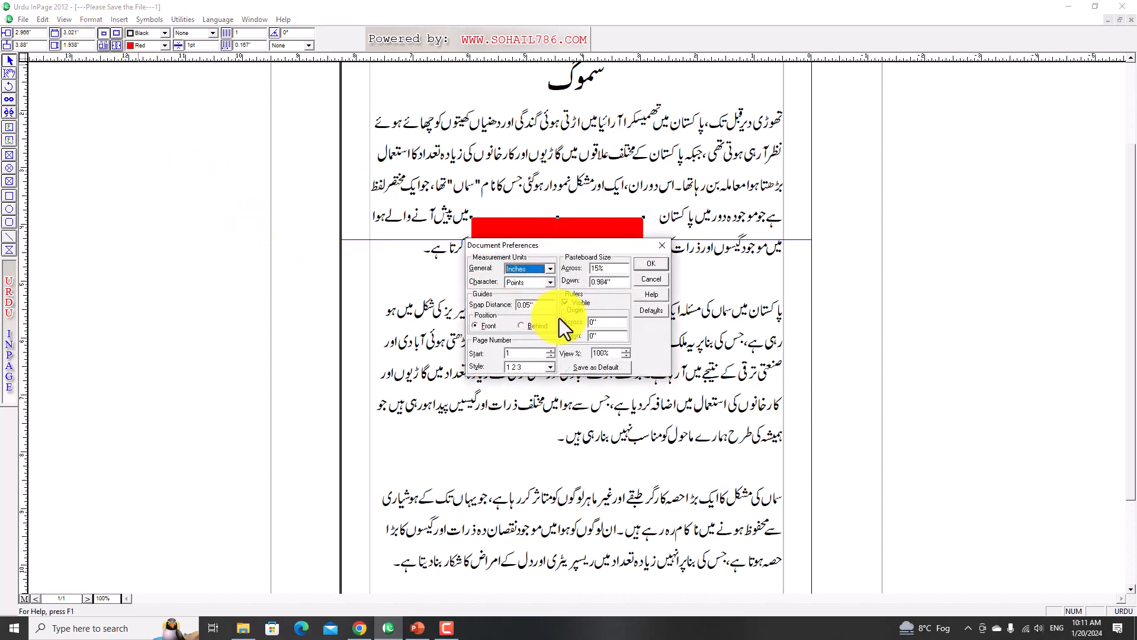
left_click(657, 264)
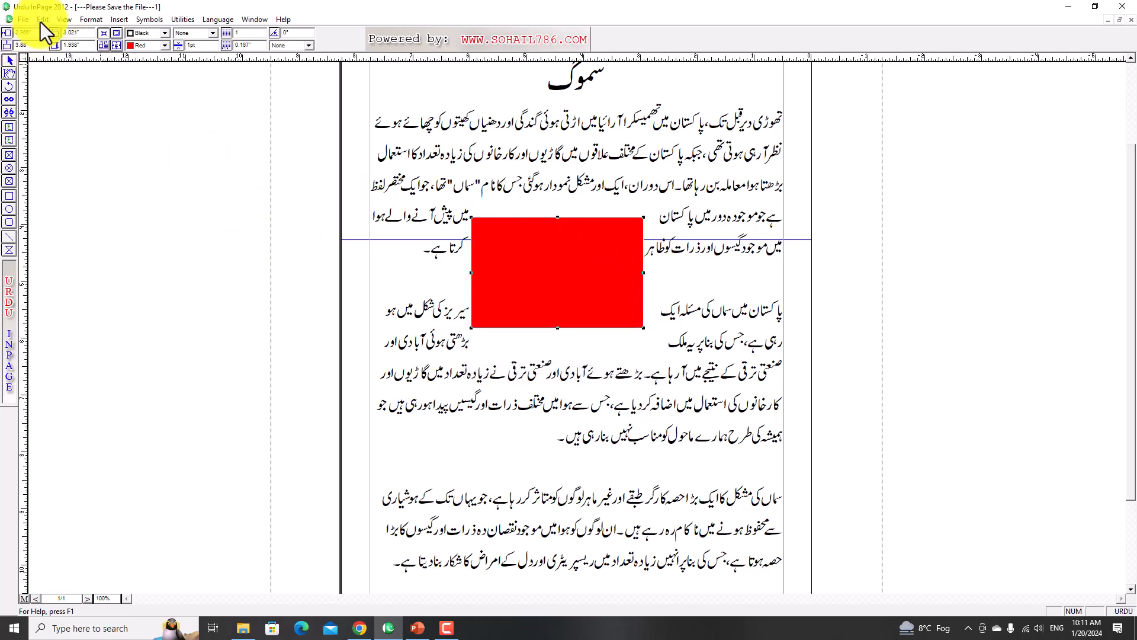
Examine the page number style choices in the document preferences and keep 1 2 3
key("ctrl+y")
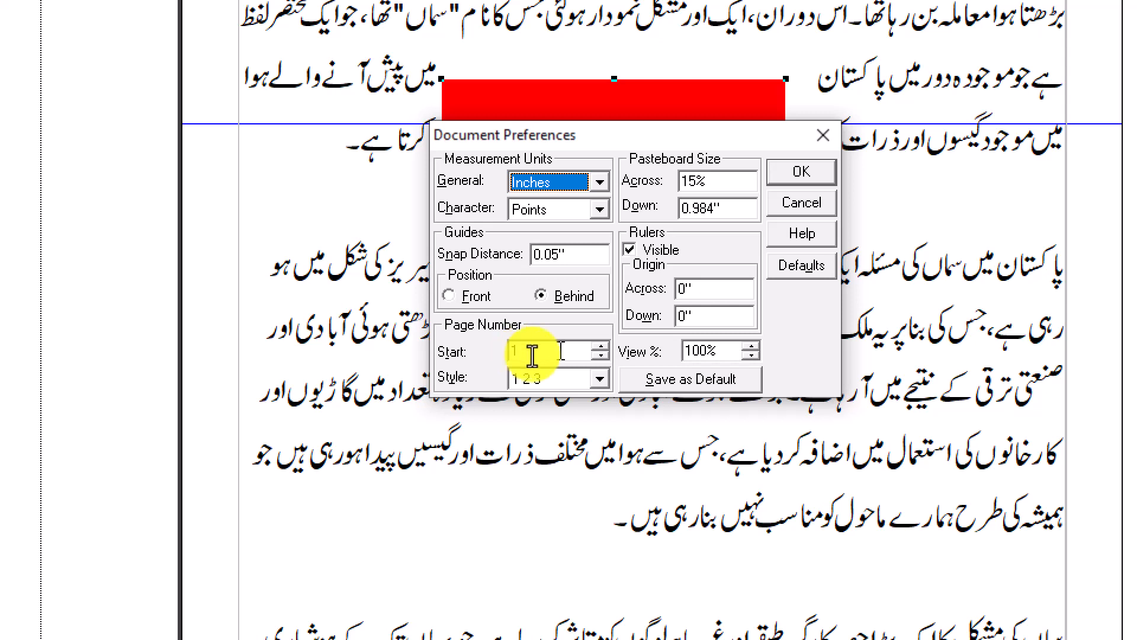
left_click(600, 379)
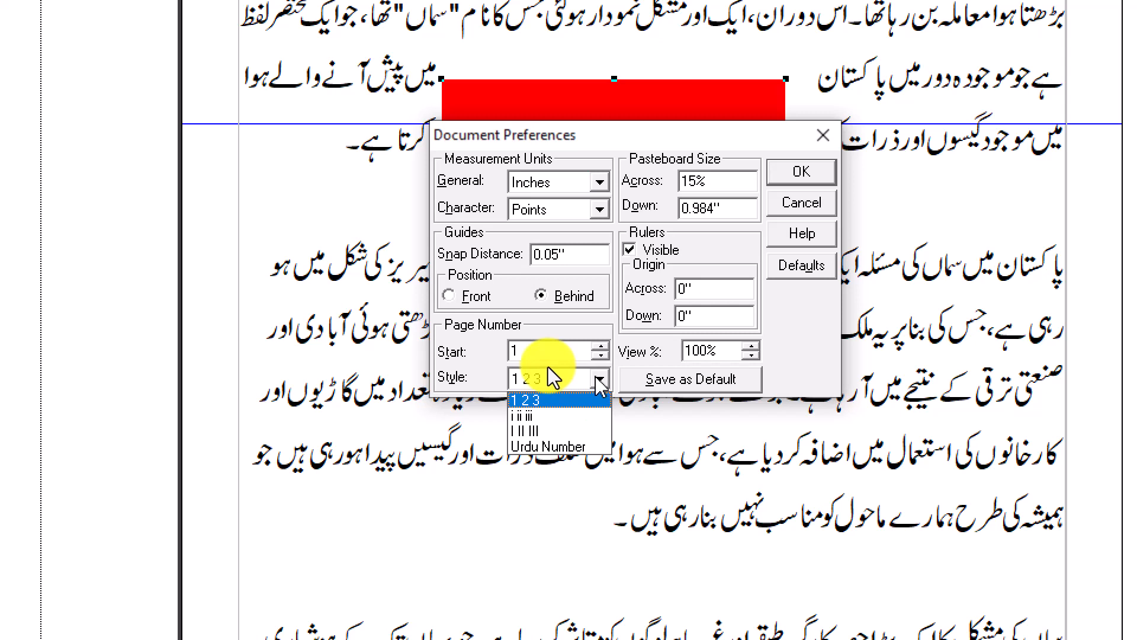
left_click(549, 370)
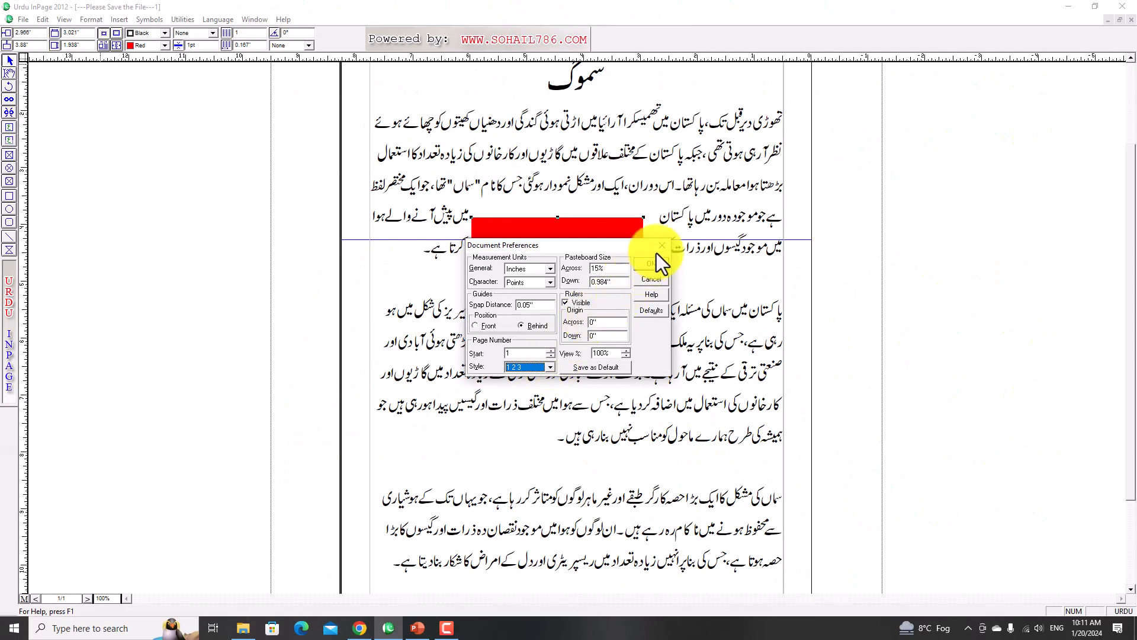
left_click(659, 251)
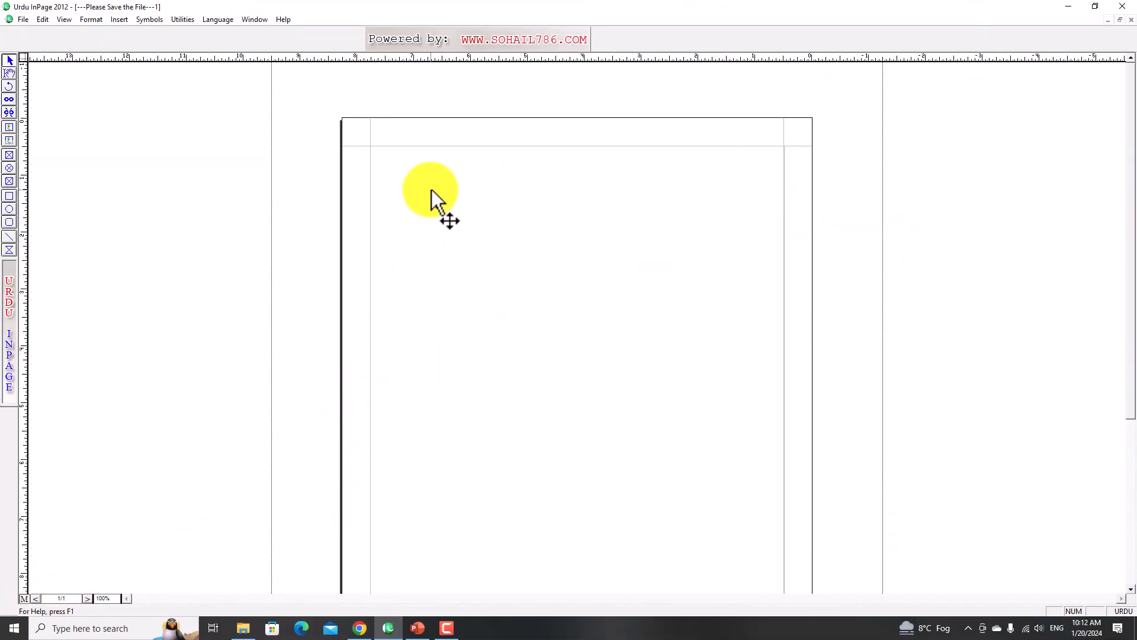
Draw a title text box about 1.3 by 0.28 inches in the page's top margin, nudge it up and open it for text entry
left_click(9, 142)
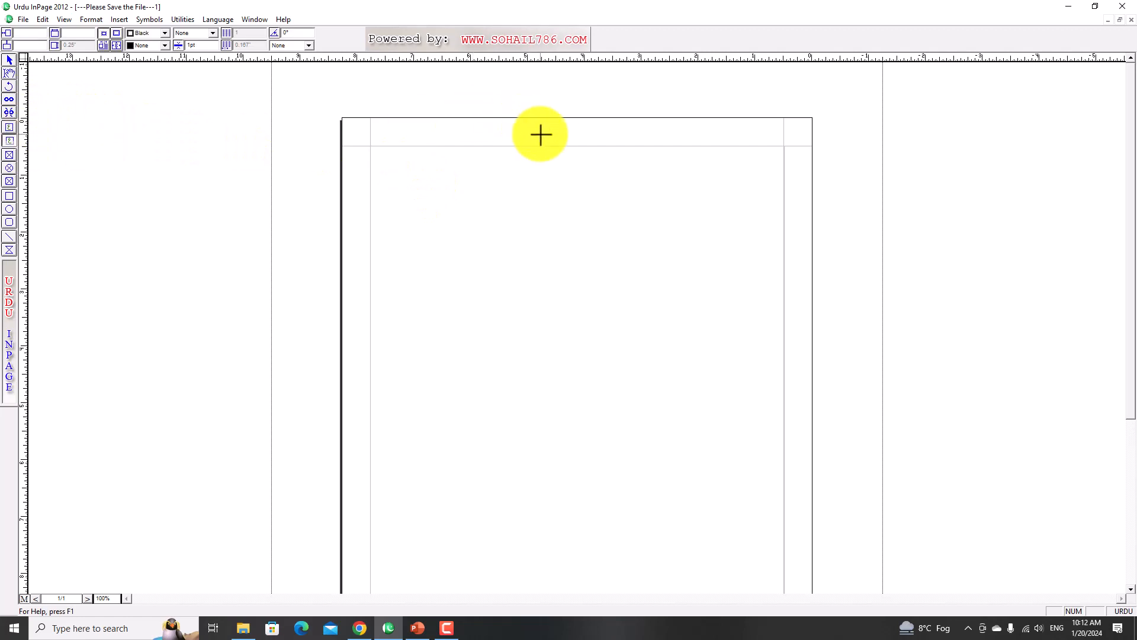
left_click_drag(540, 132, 613, 148)
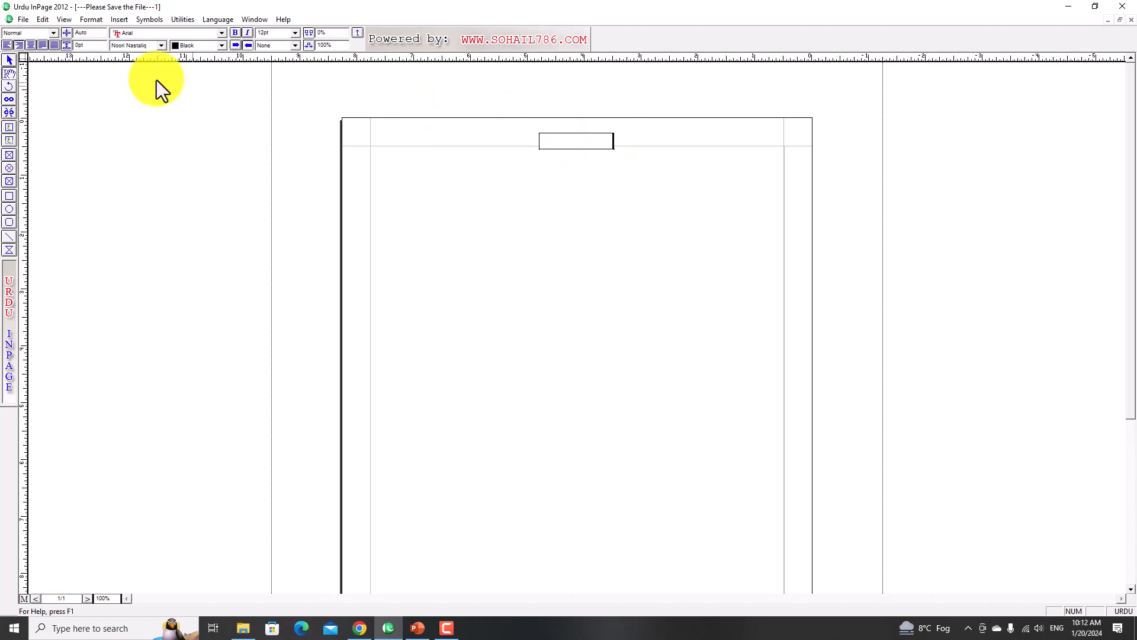
left_click(10, 61)
left_click(577, 139)
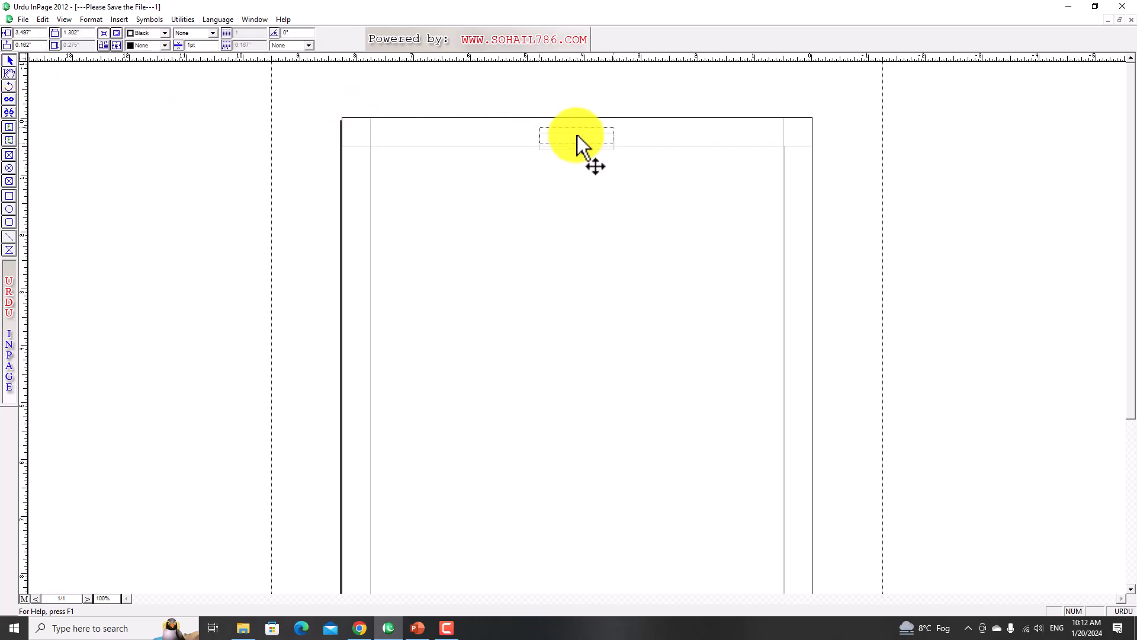
double_click(577, 135)
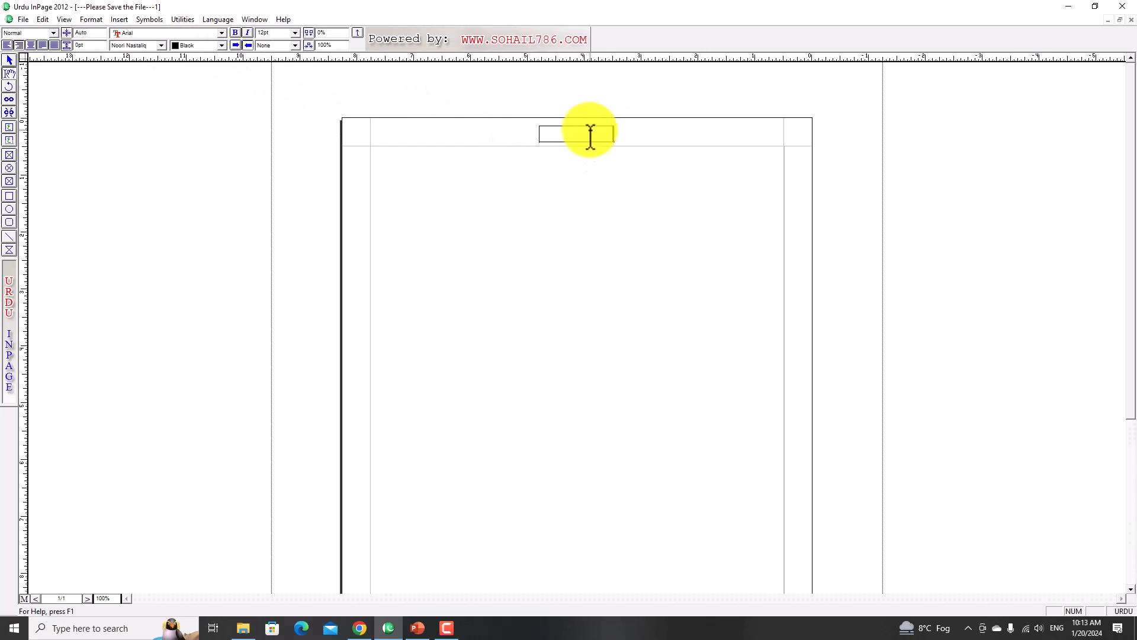
Insert a page number in the top margin's text box, centre it, and leave the master page
left_click(120, 20)
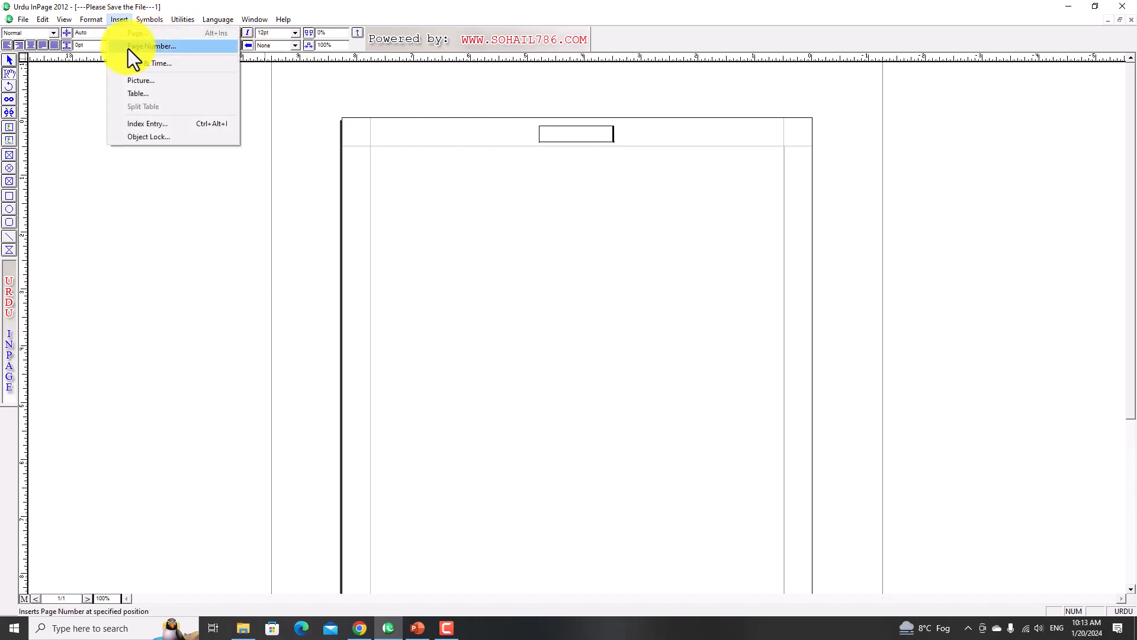
left_click(128, 47)
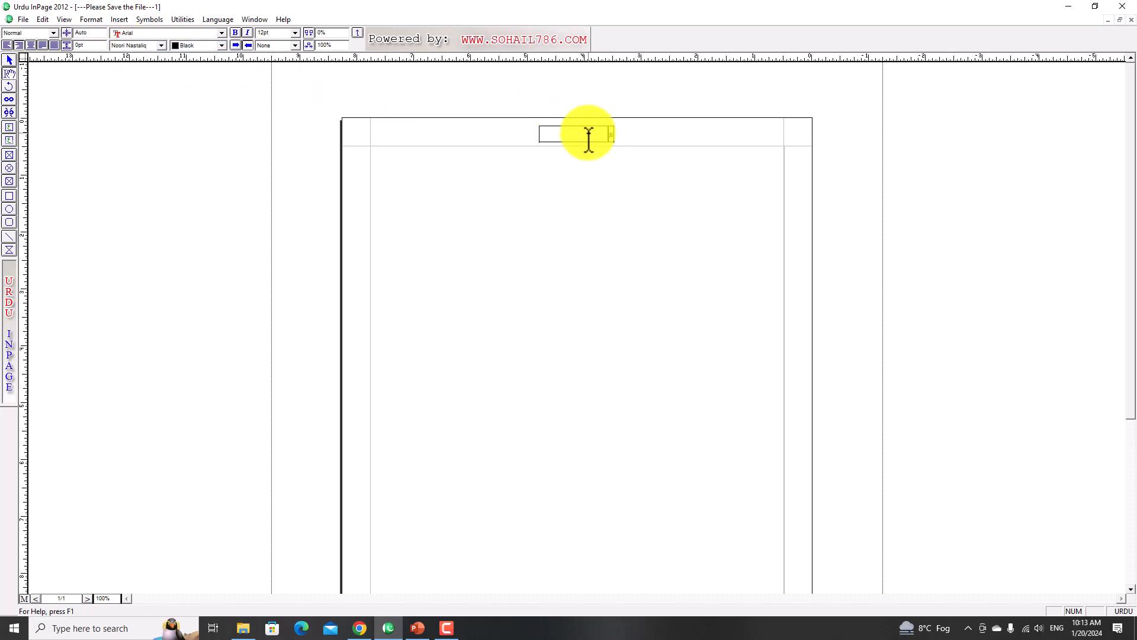
left_click_drag(589, 133, 615, 134)
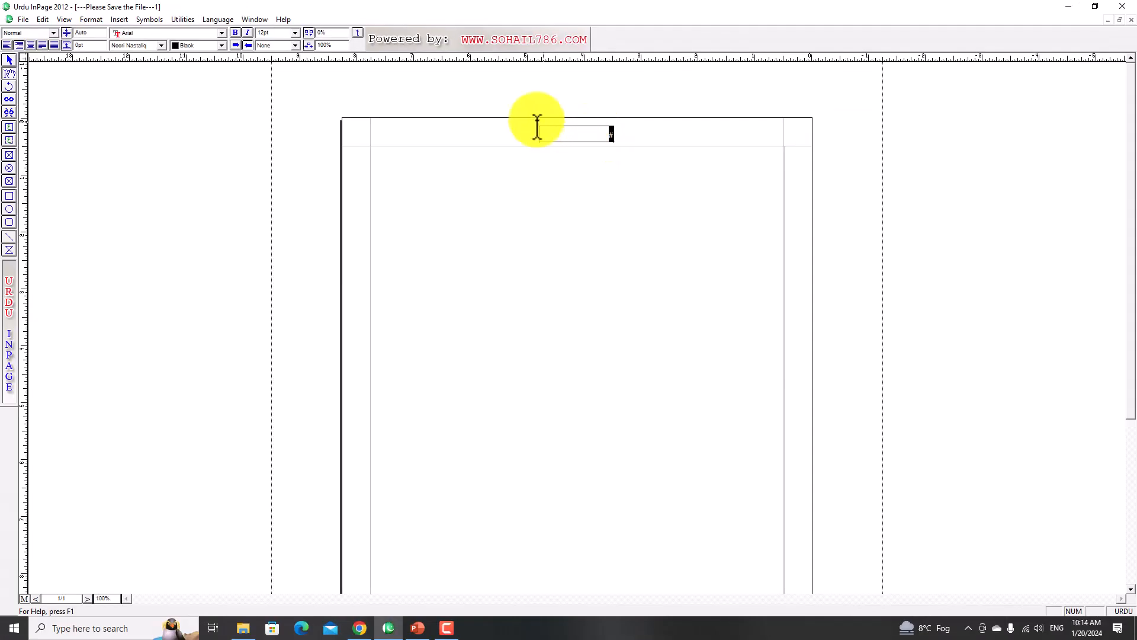
left_click(31, 46)
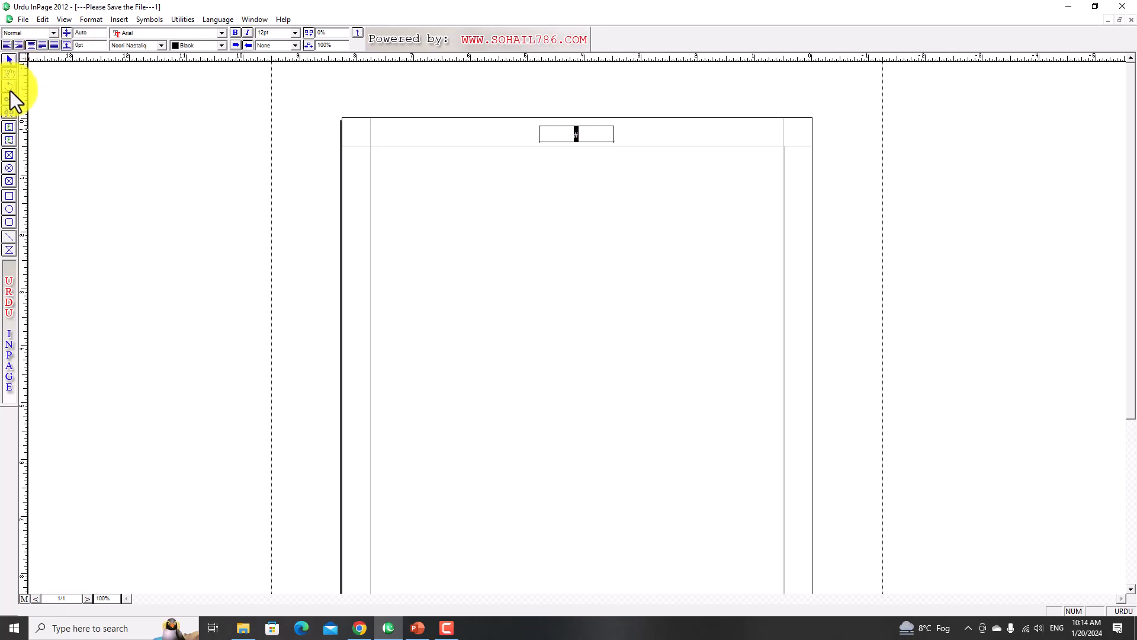
left_click(26, 599)
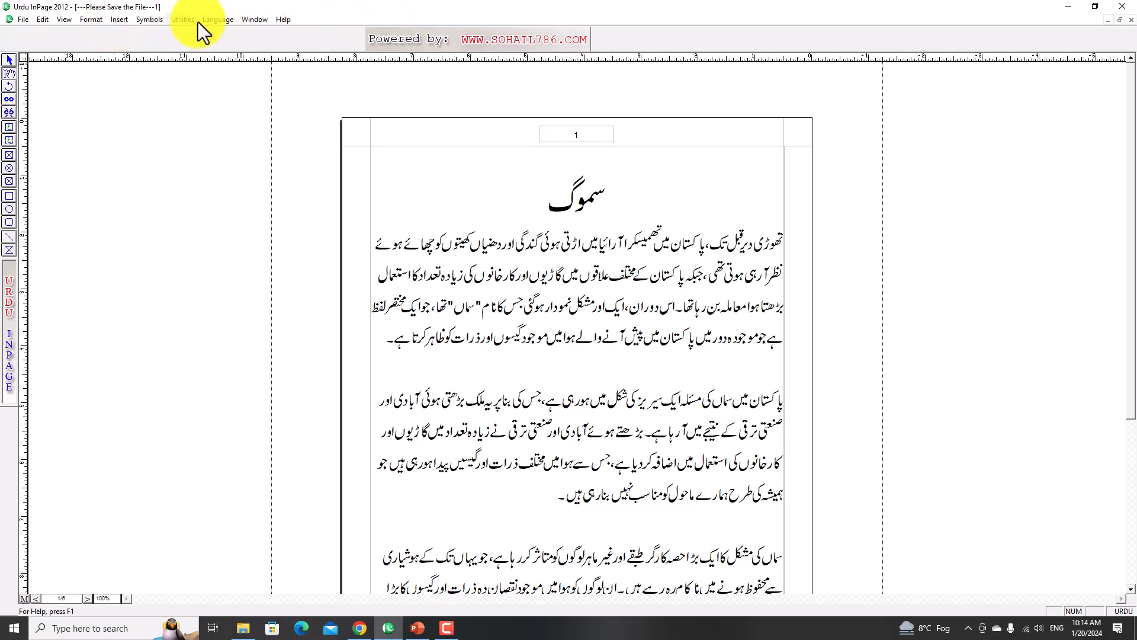
Insert 2 pages into the document and browse through to page 7 to check the header numbering
left_click(122, 23)
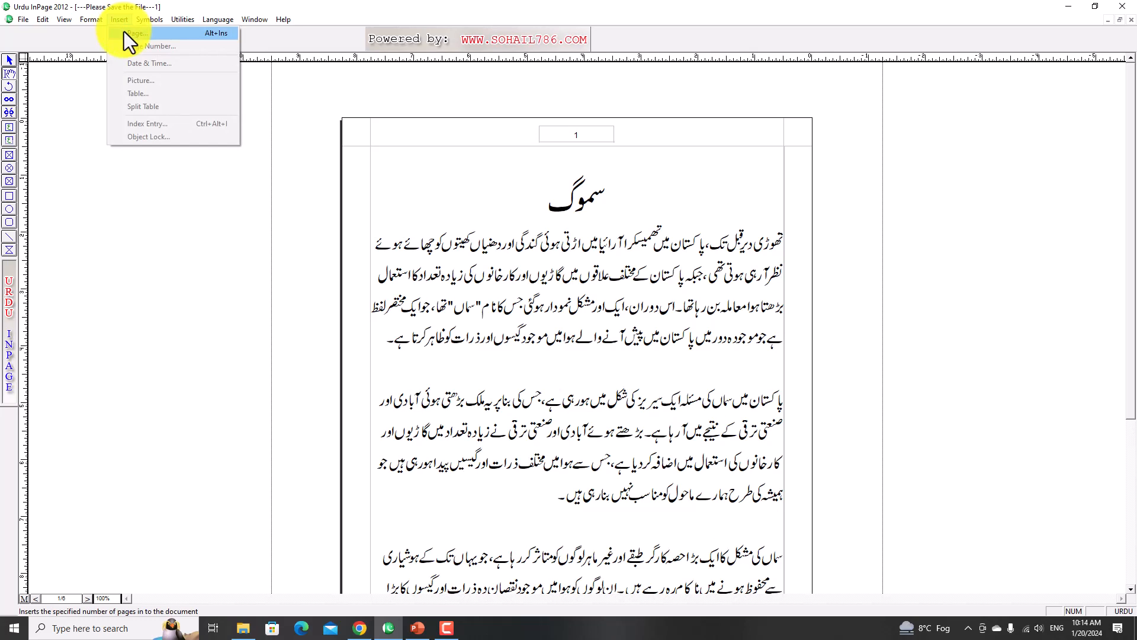
left_click(125, 33)
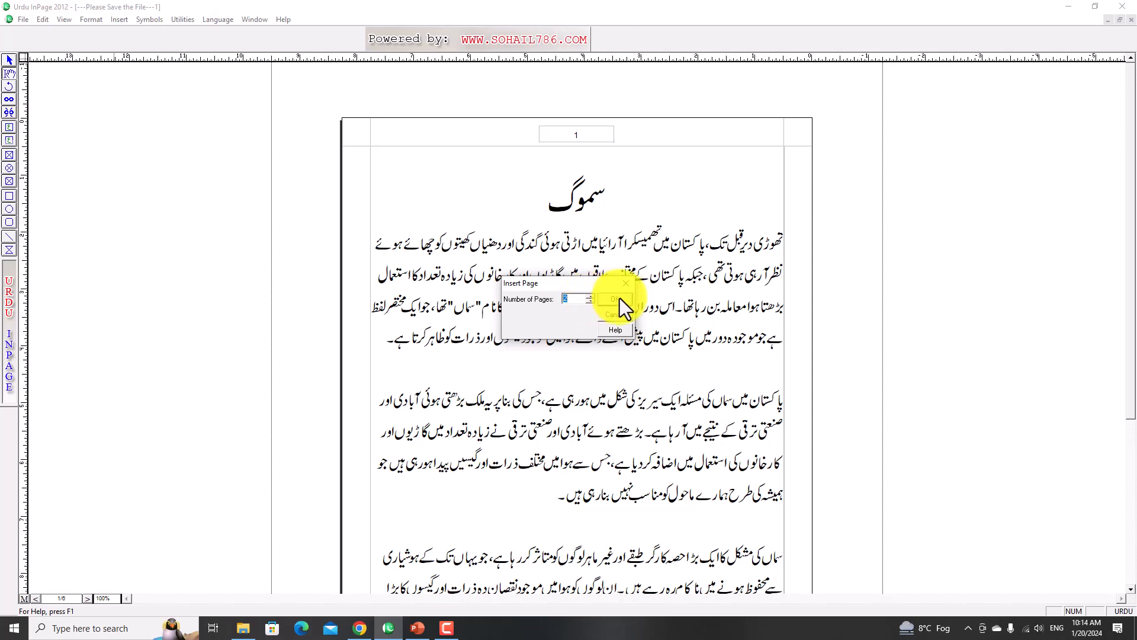
left_click(616, 298)
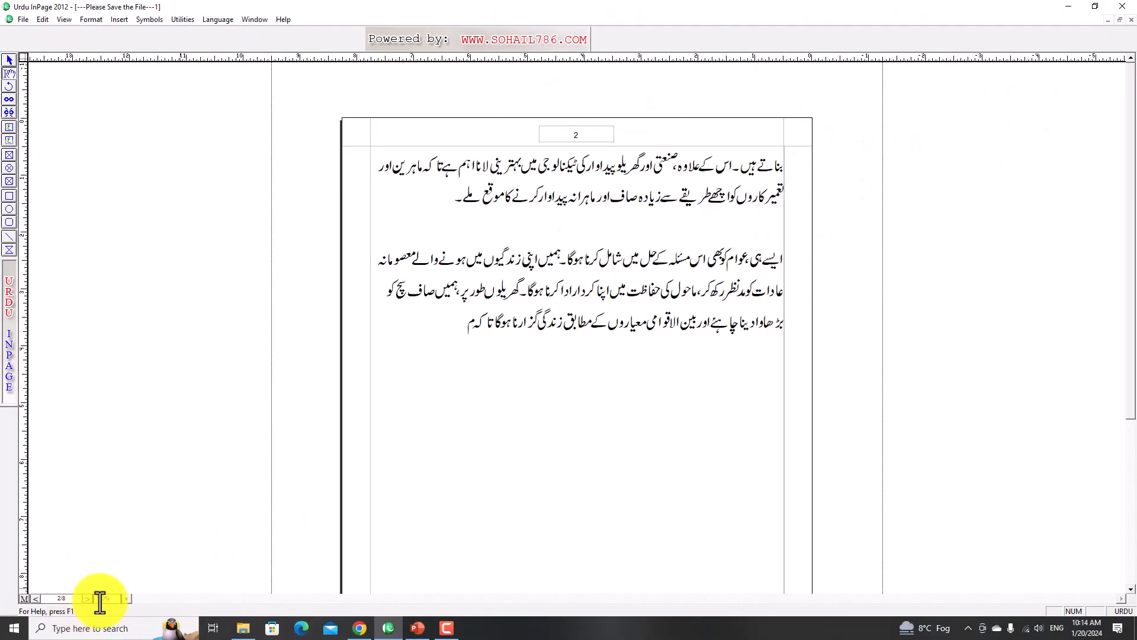
left_click(38, 598)
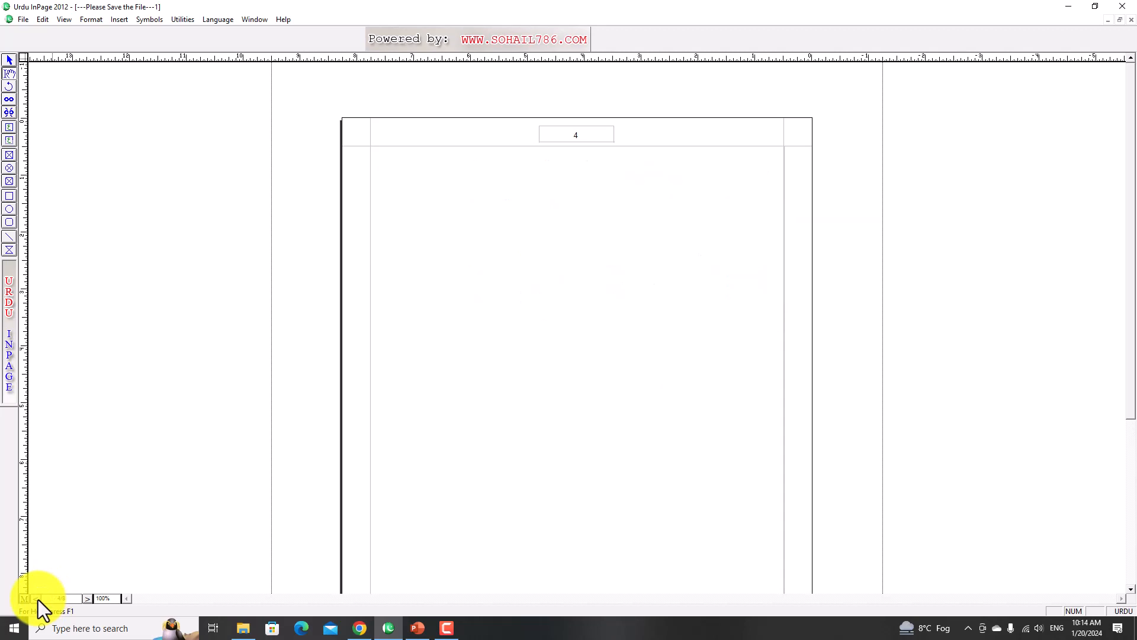
left_click(38, 599)
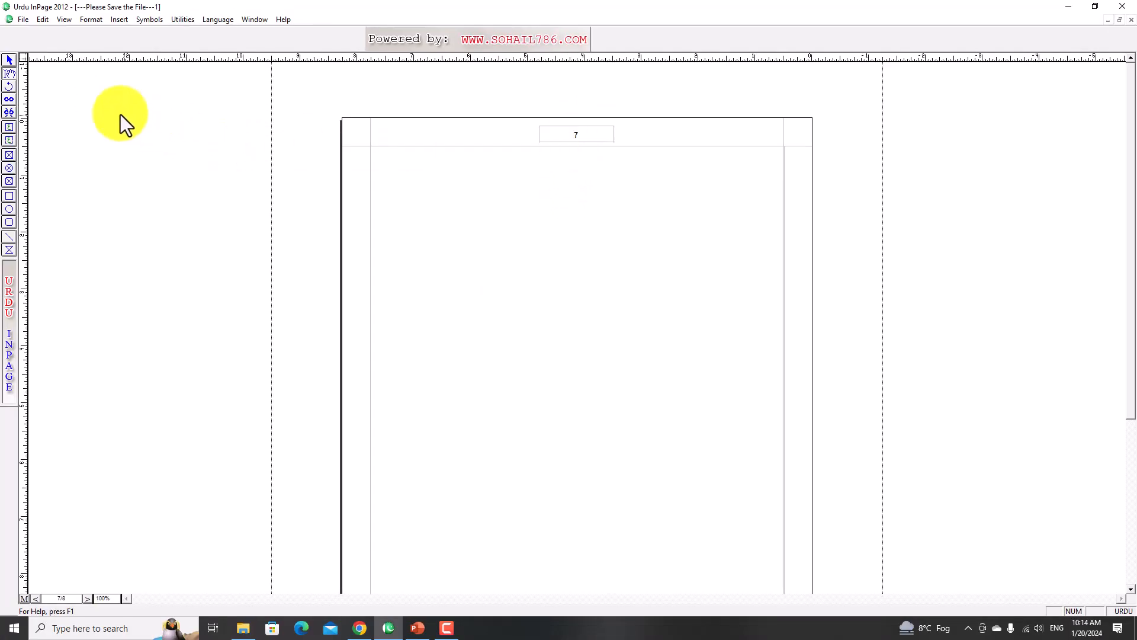
Set the page numbering to start at 10 in Urdu Number style in the document preferences and check it on the pages
left_click(24, 19)
mouse_move(45, 21)
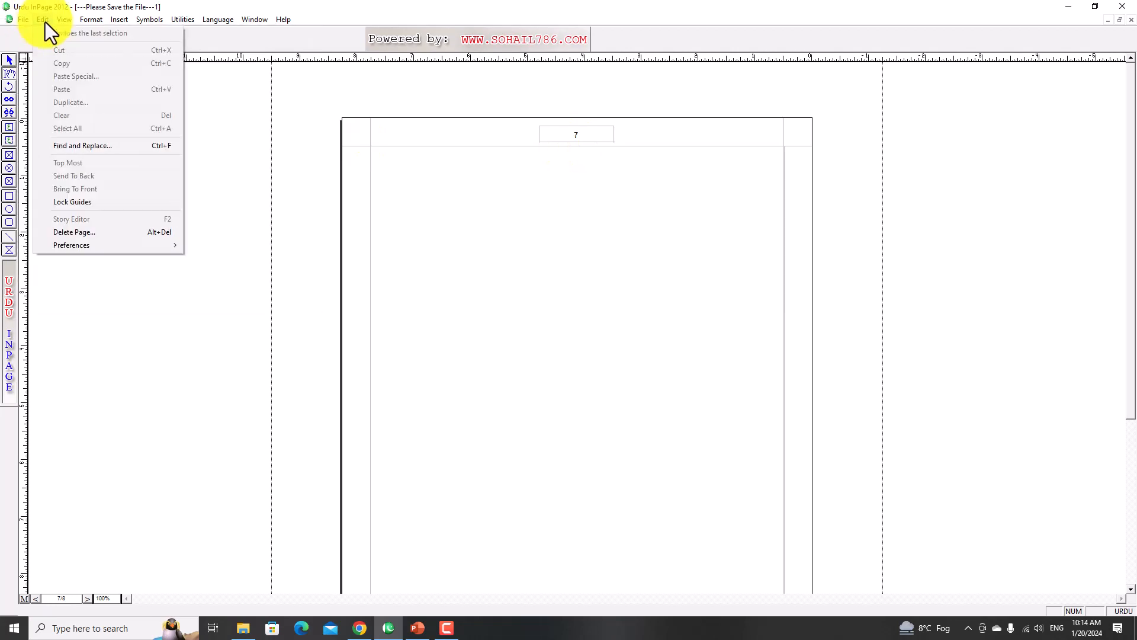
mouse_move(154, 248)
left_click(216, 258)
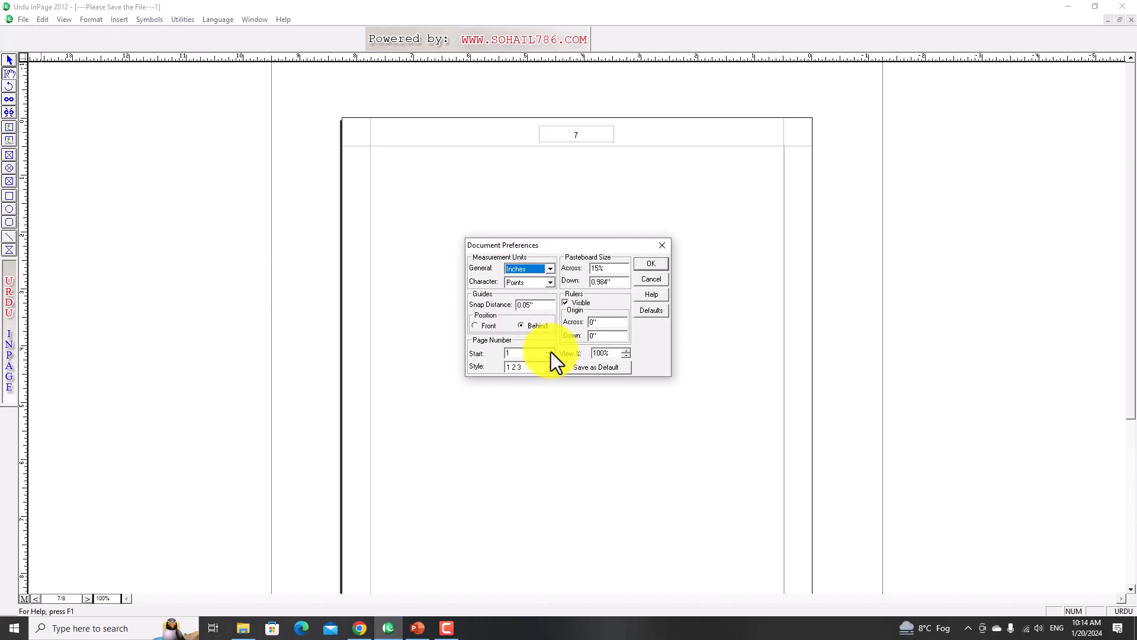
left_click(550, 352)
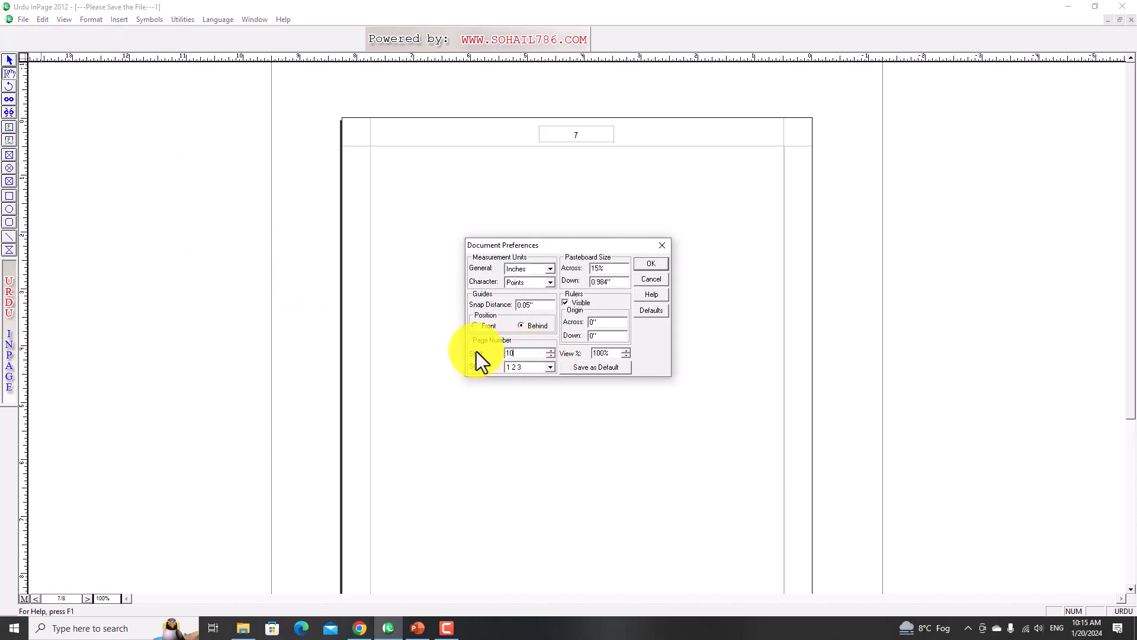
left_click(546, 371)
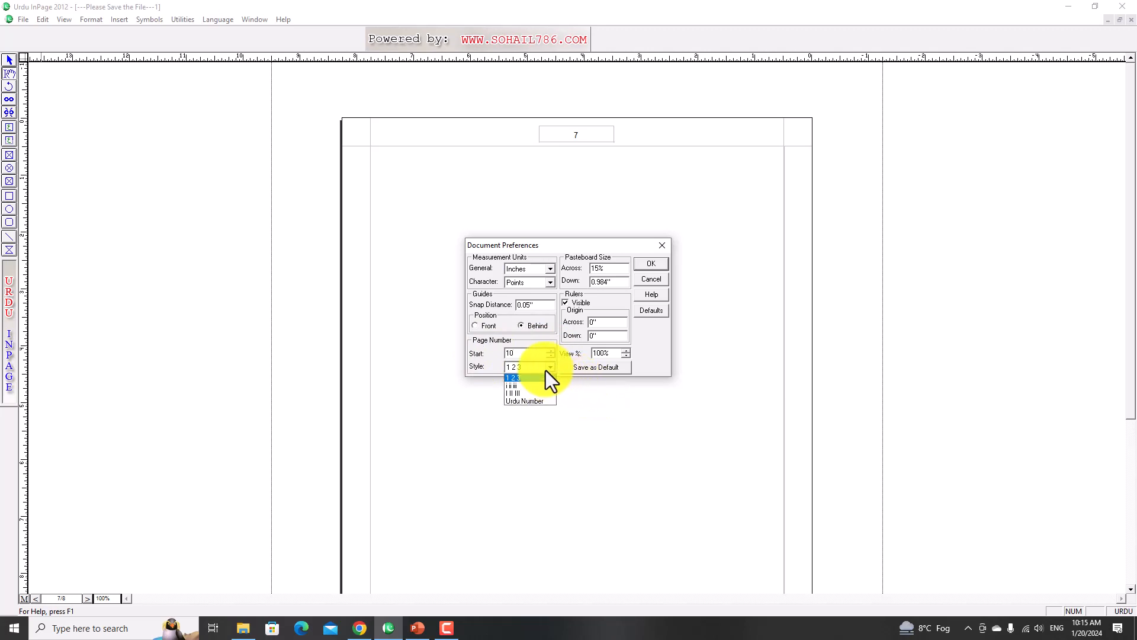
left_click(540, 400)
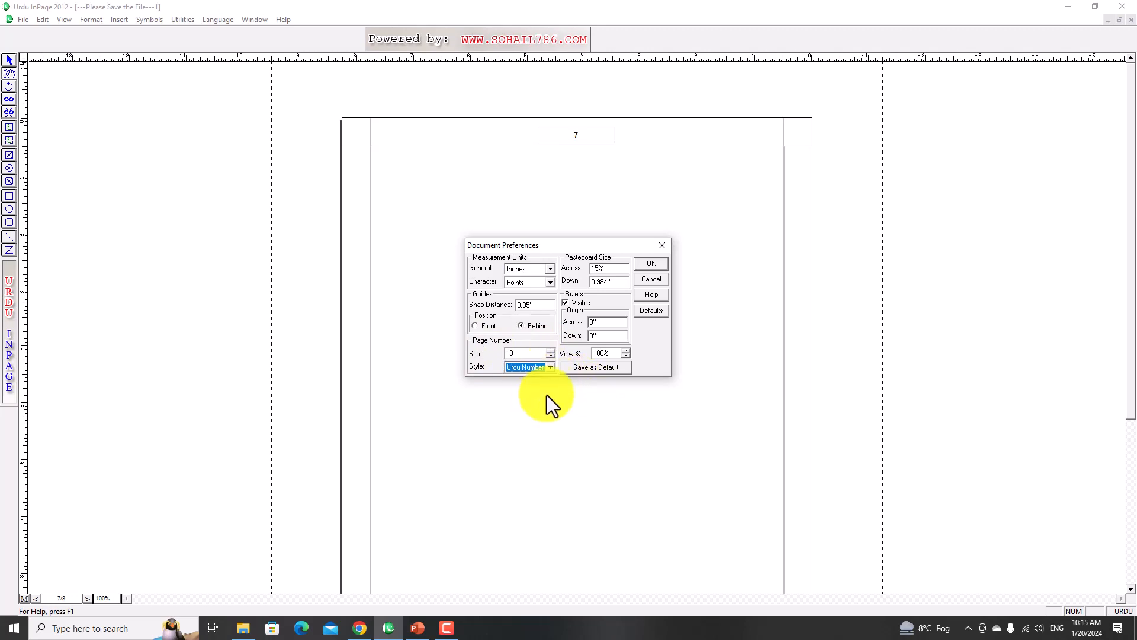
left_click(646, 264)
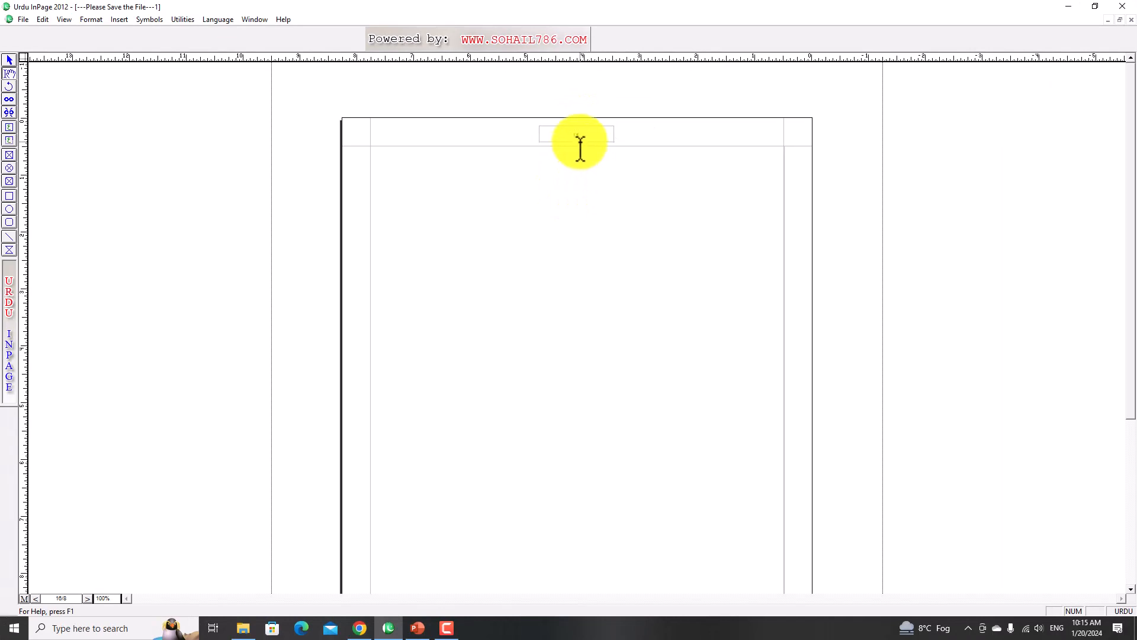
left_click(37, 599)
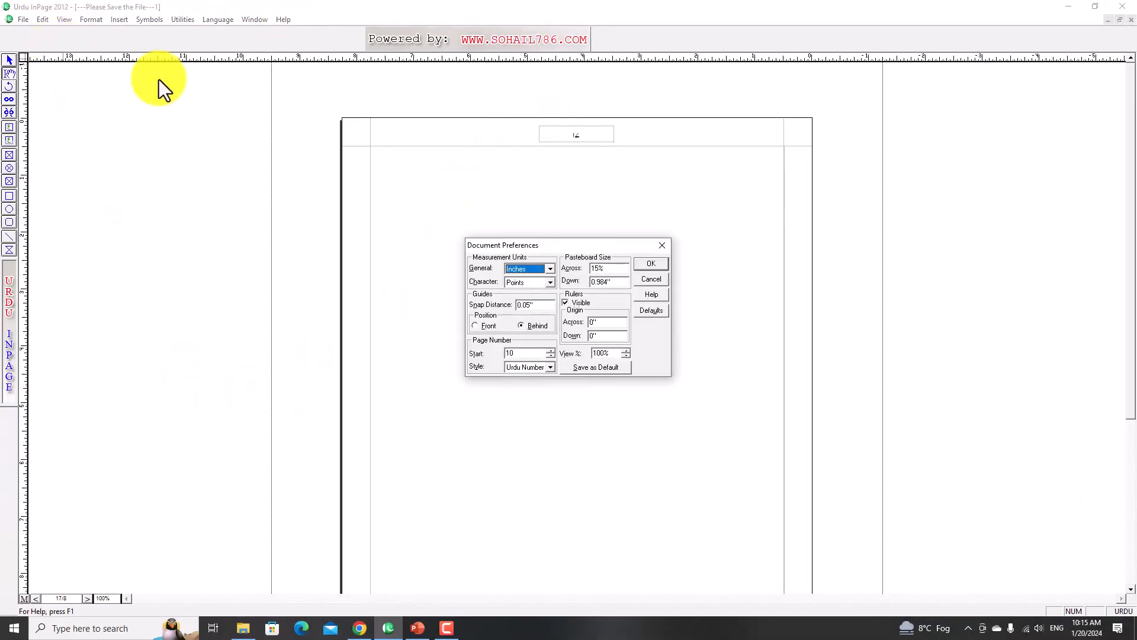
Set the page number style to i ii iii in the document preferences
left_click(550, 367)
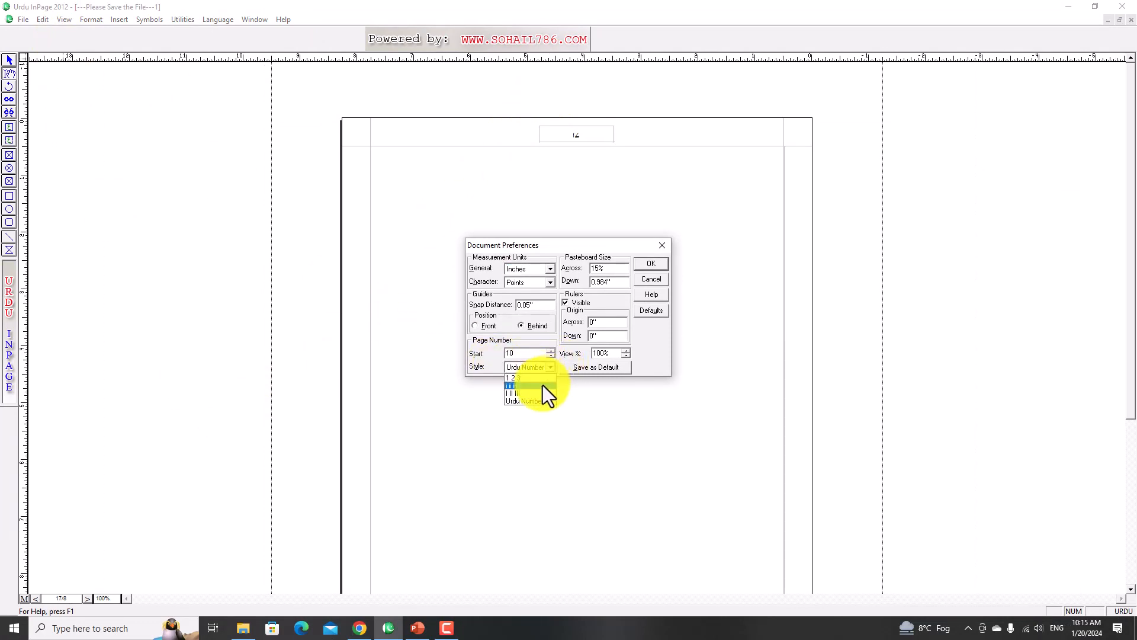
left_click(542, 385)
left_click(645, 263)
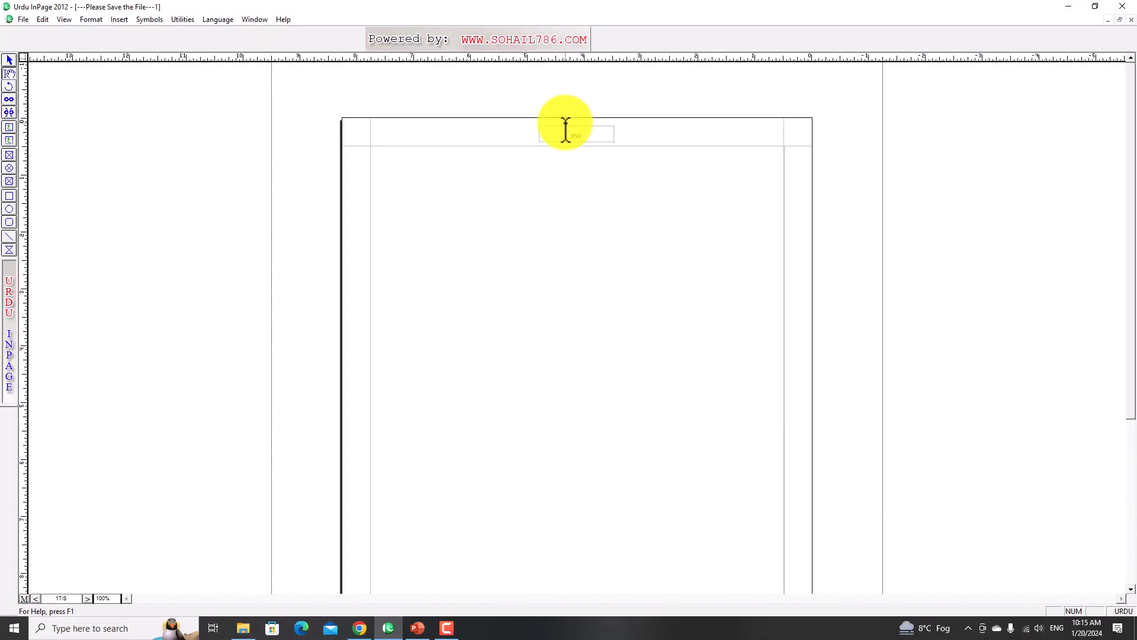
Examine the pasteboard size settings and the pasteboard areas beside and below the page
key("ctrl+y")
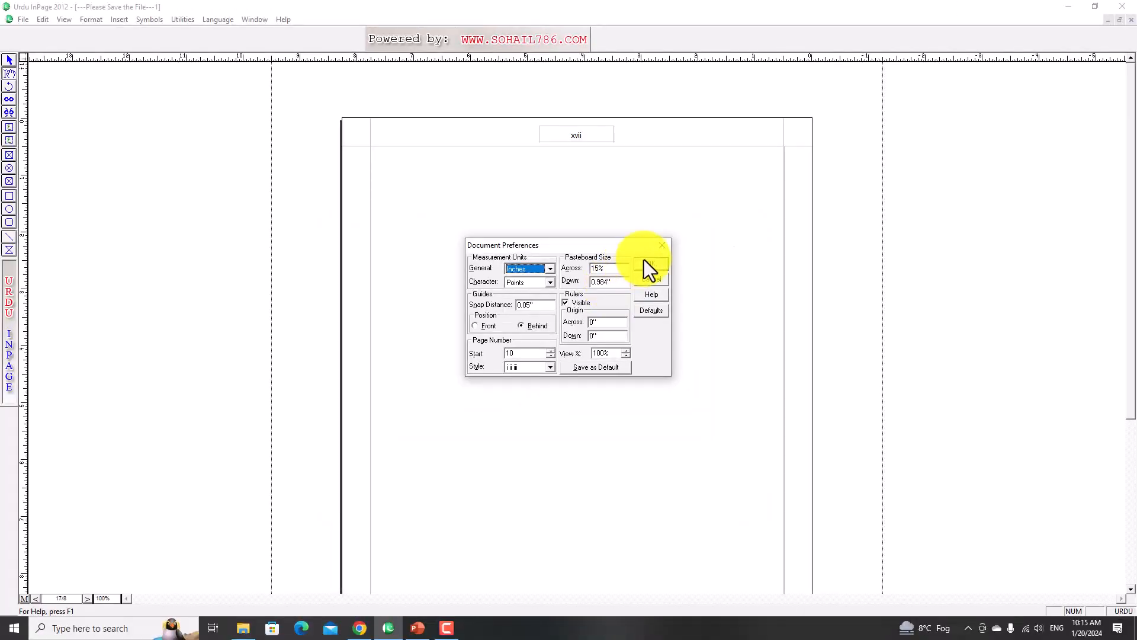
left_click(658, 249)
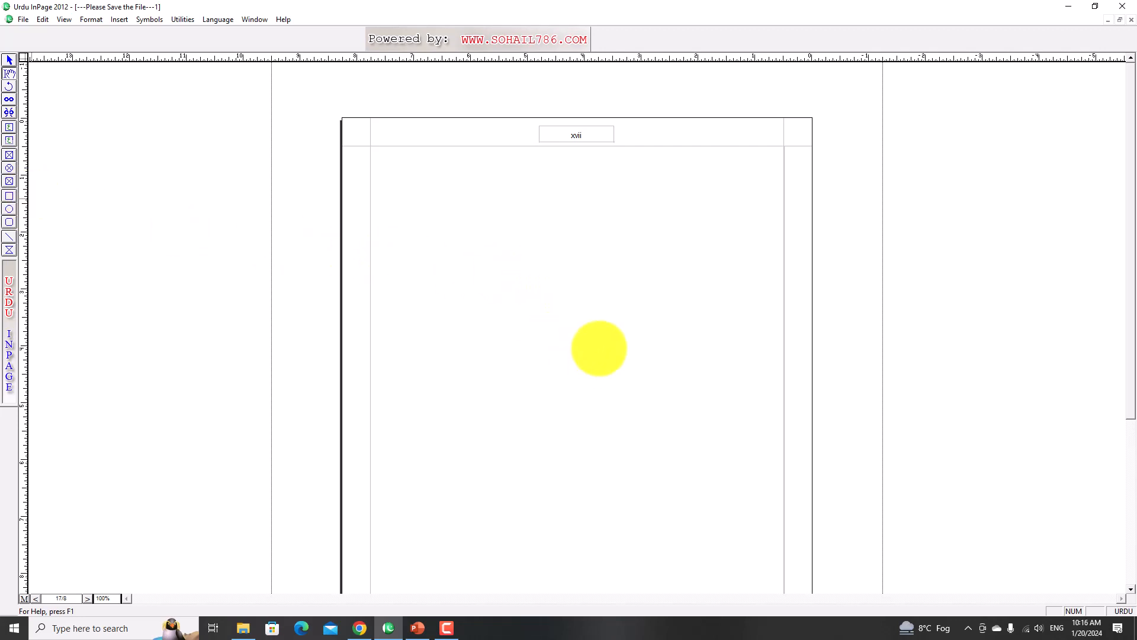
mouse_move(817, 262)
left_mouse_down()
mouse_move(816, 292)
mouse_move(861, 329)
mouse_move(897, 318)
mouse_move(870, 253)
mouse_move(814, 261)
left_mouse_up()
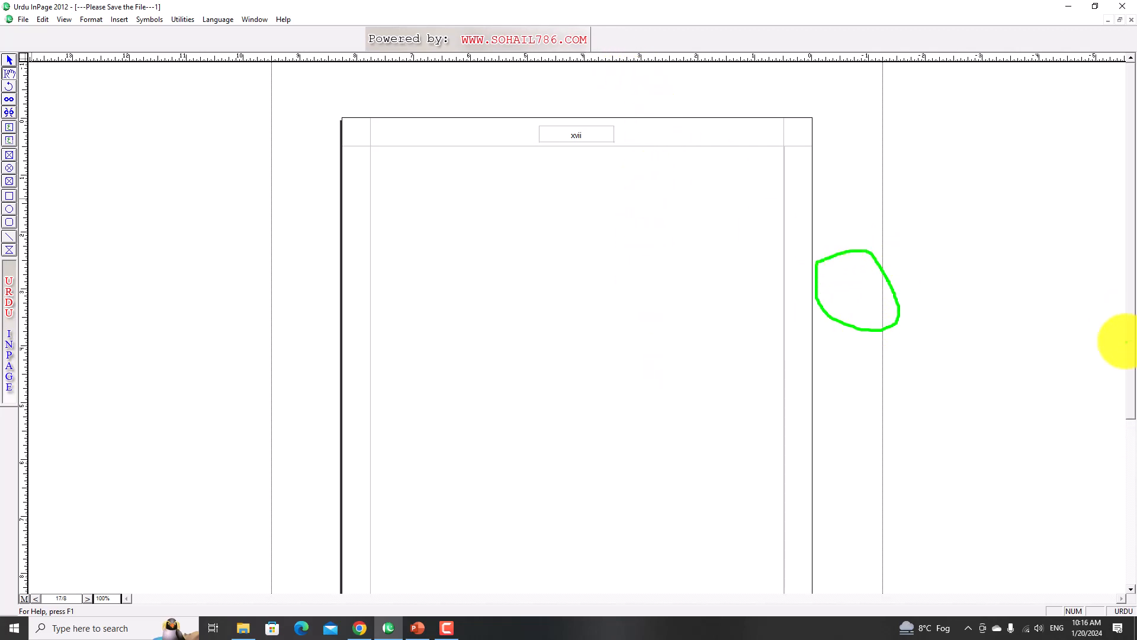
key("Escape")
left_click_drag(1130, 337, 1121, 476)
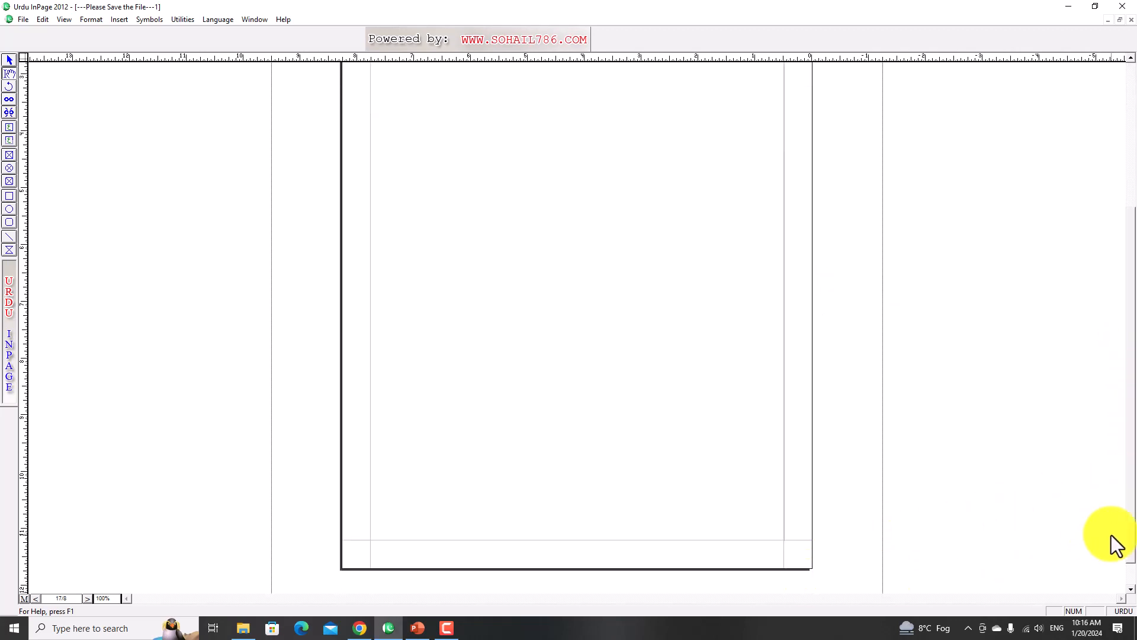
left_click_drag(1129, 536, 1132, 560)
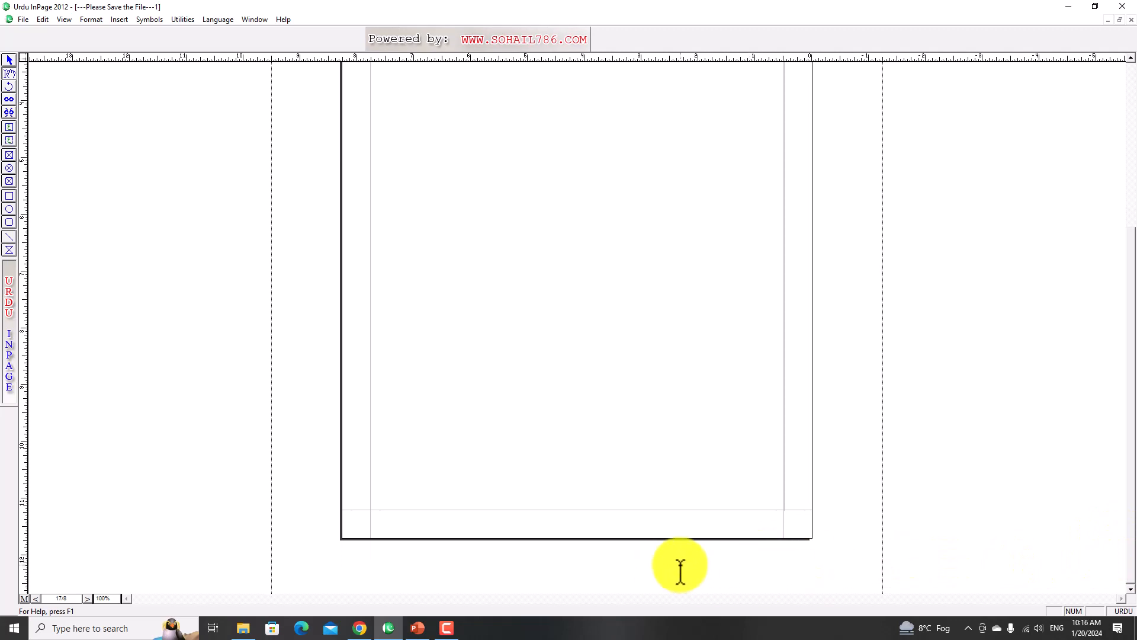
mouse_move(666, 557)
left_mouse_down()
mouse_move(744, 564)
mouse_move(677, 555)
left_mouse_up()
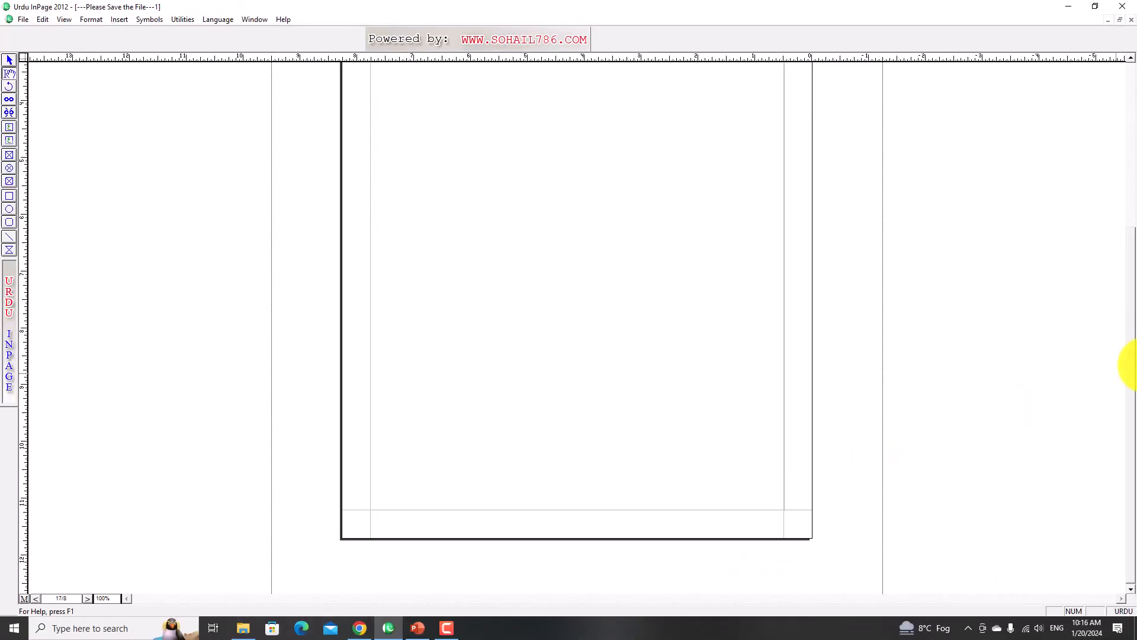
scroll(1114, 213, "up", 3)
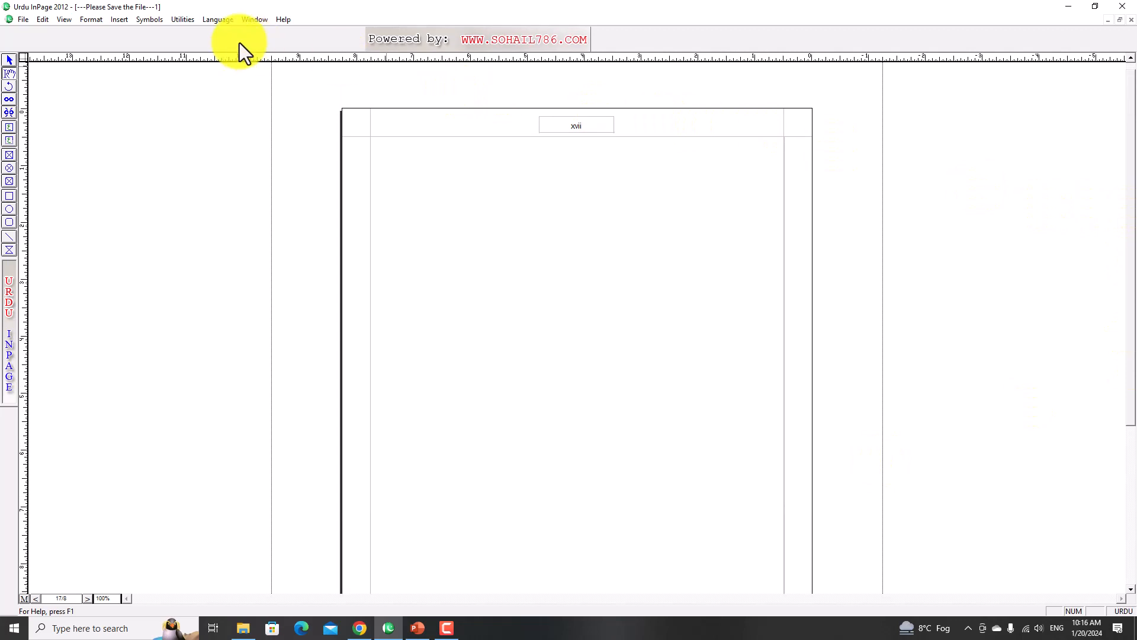
Set the pasteboard size to 30% across and 2% down in the document preferences and check the page's surroundings
key("ctrl+y")
left_click_drag(612, 269, 568, 267)
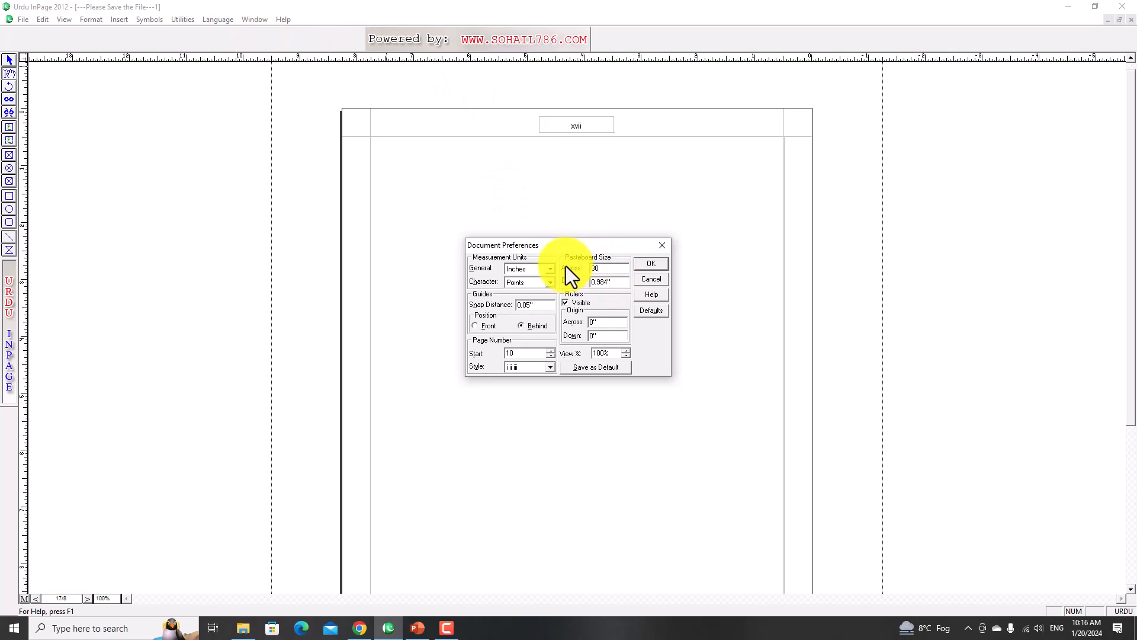
left_click_drag(620, 282, 564, 283)
type("2")
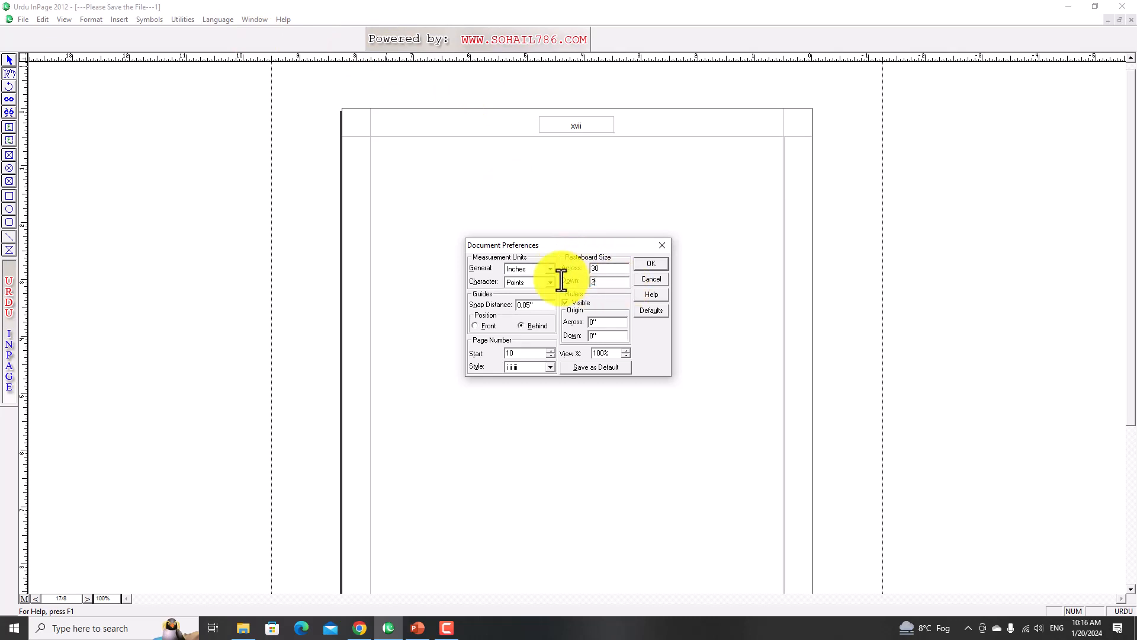
left_click(652, 264)
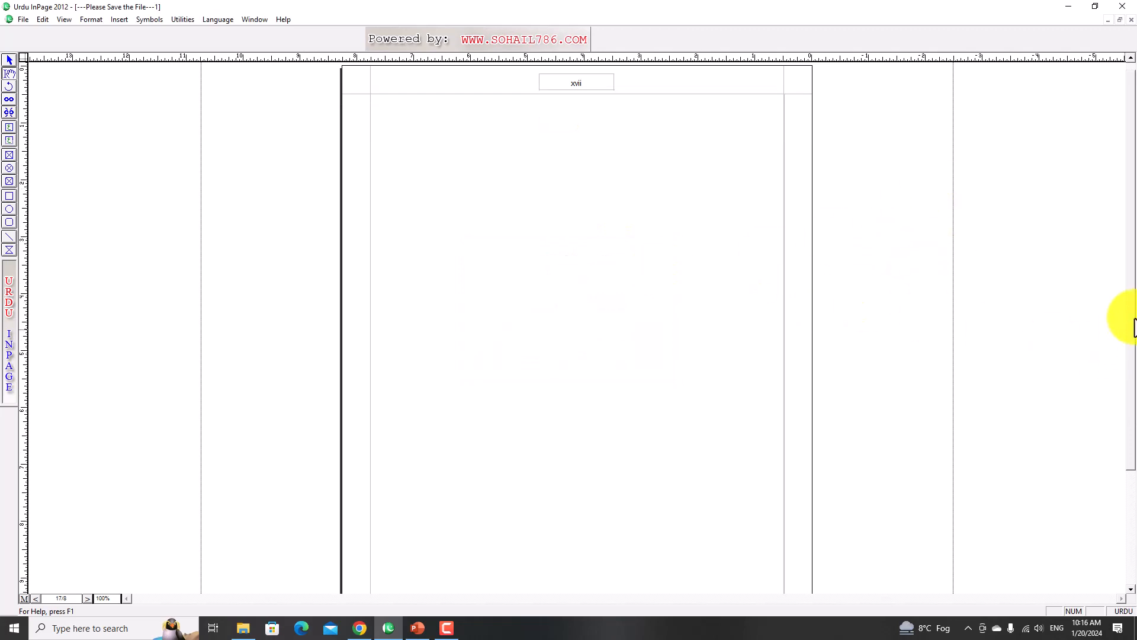
left_click(1132, 477)
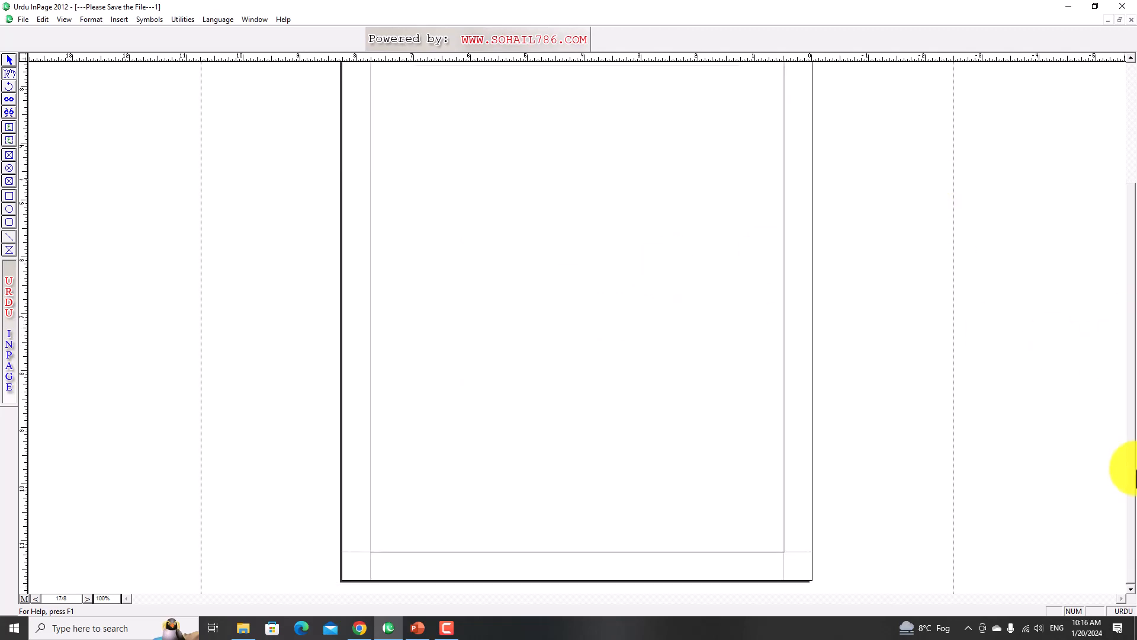
Set the page view's zoom to 80%
left_click(112, 599)
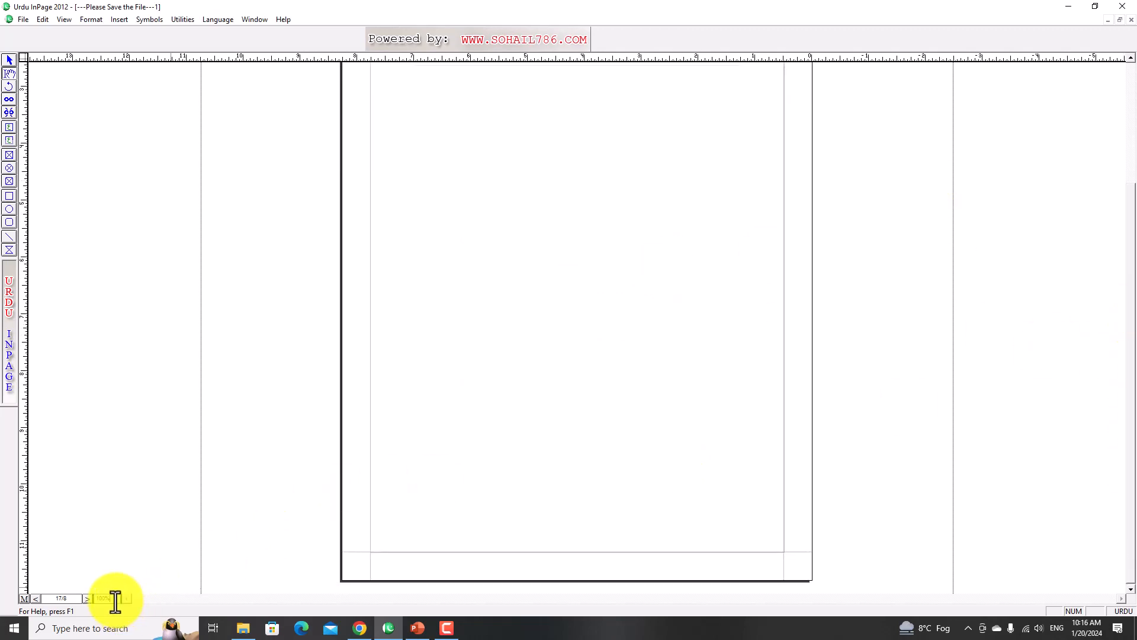
type("80")
key("Return")
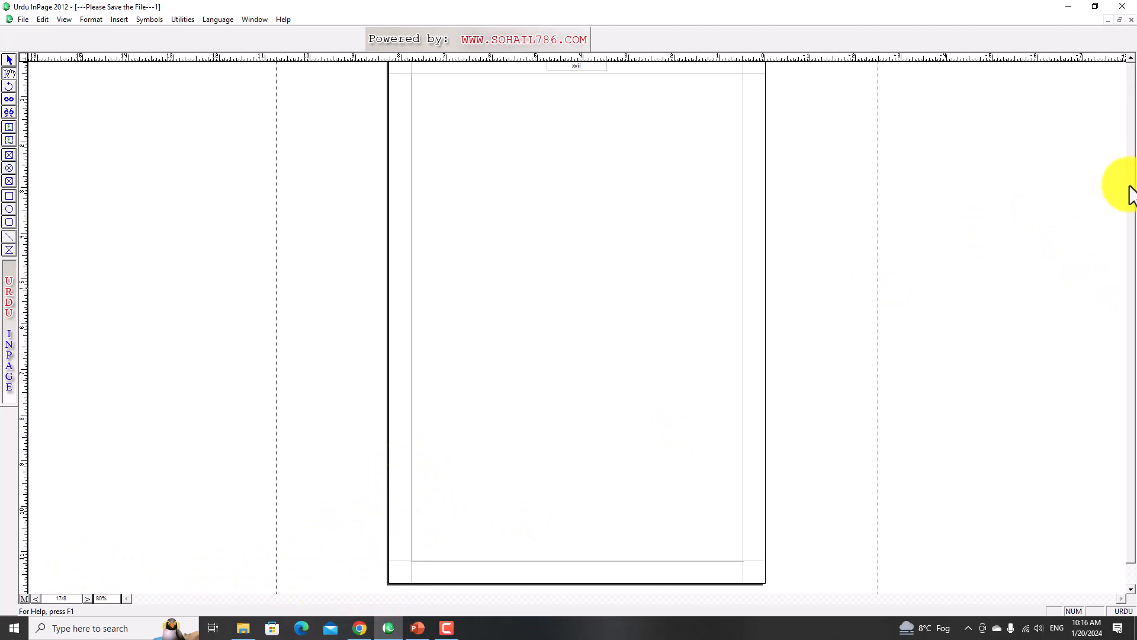
scroll(1131, 191, "up", 1)
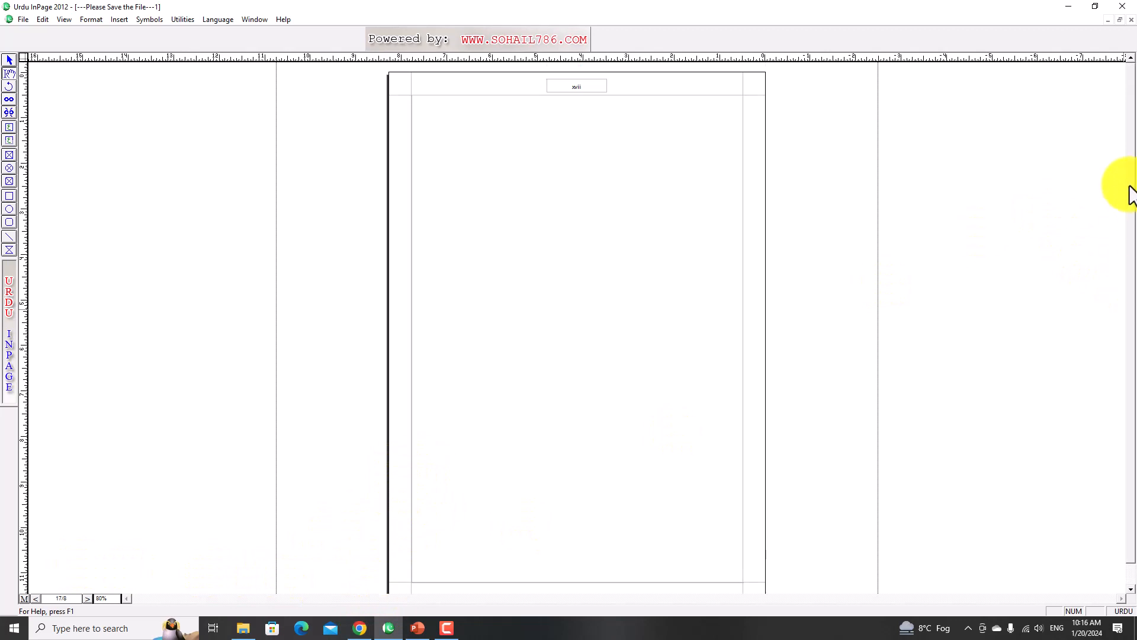
Hide the rulers through the document preferences
left_click(47, 20)
mouse_move(169, 243)
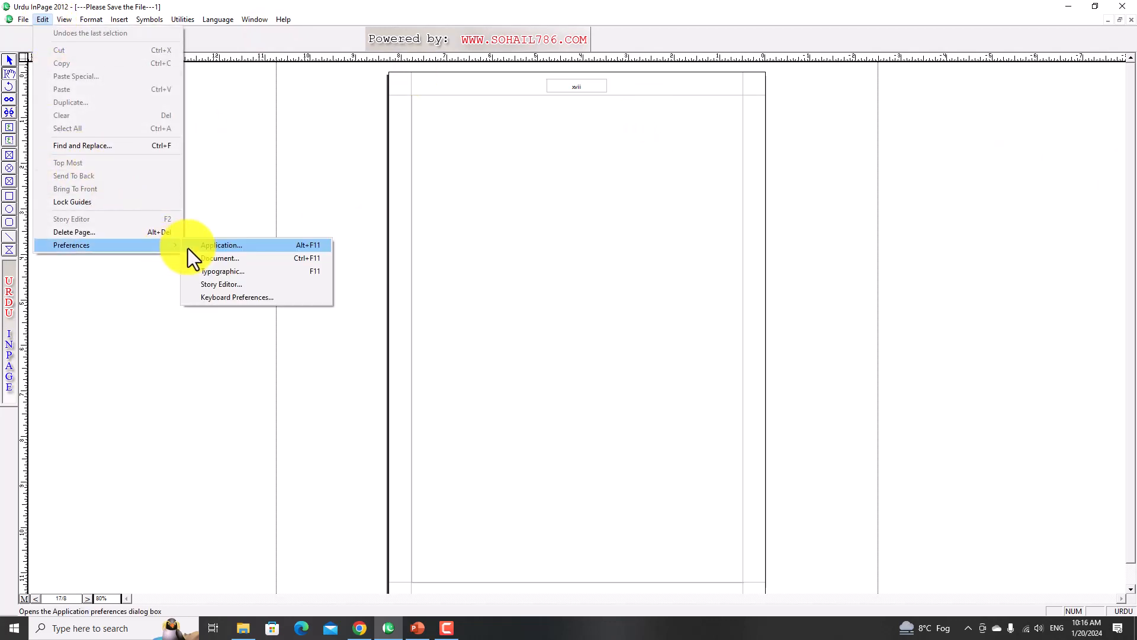
left_click(211, 256)
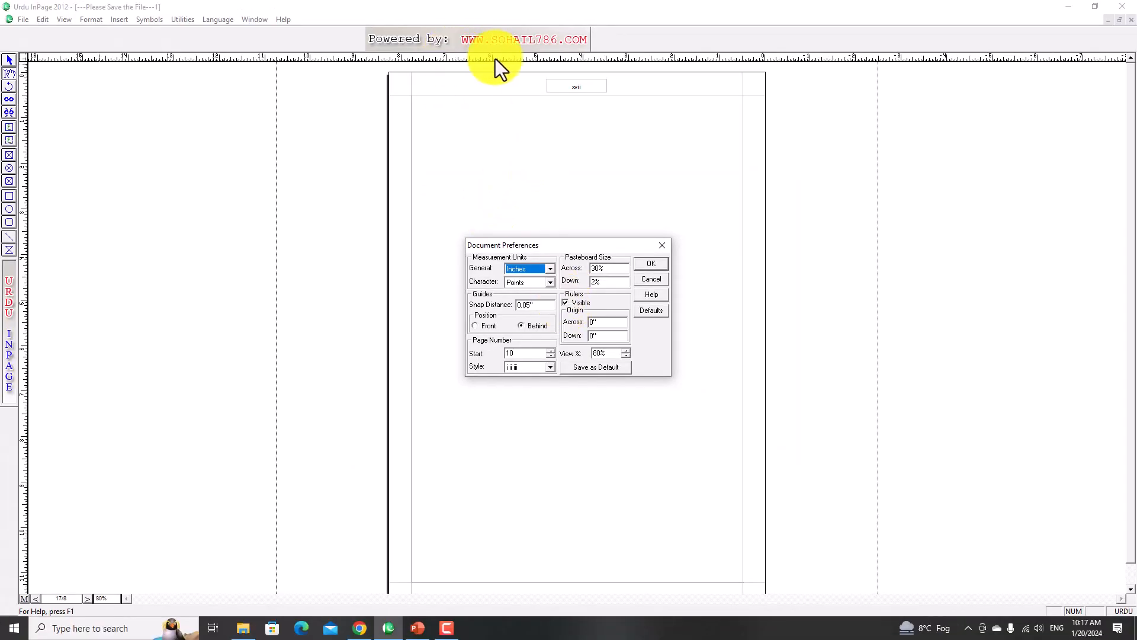
left_click(564, 303)
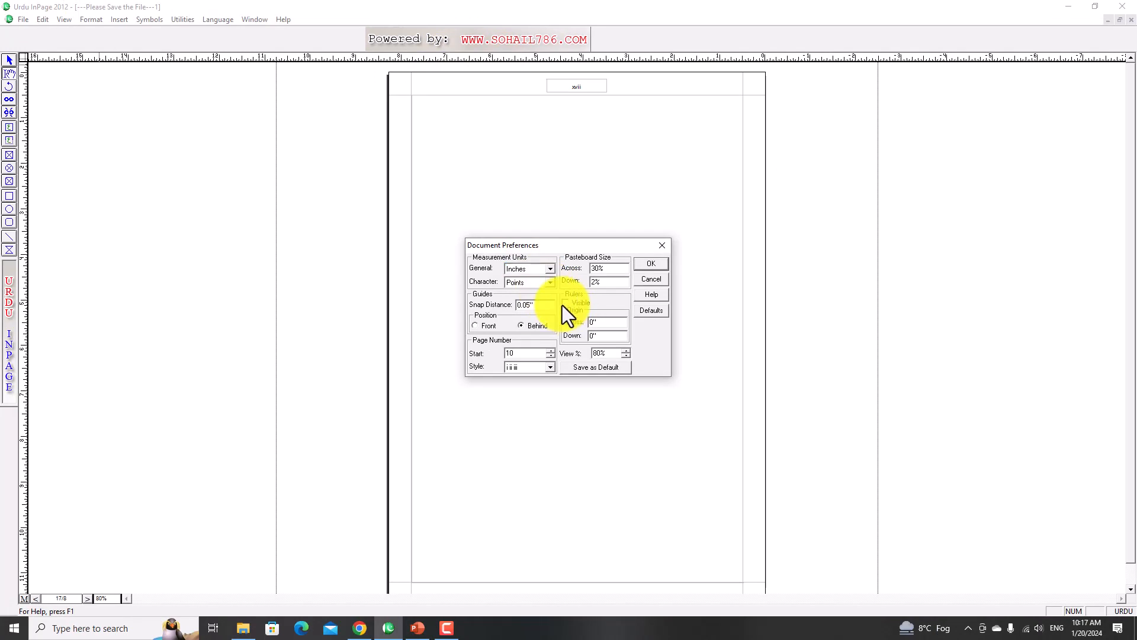
left_click(649, 264)
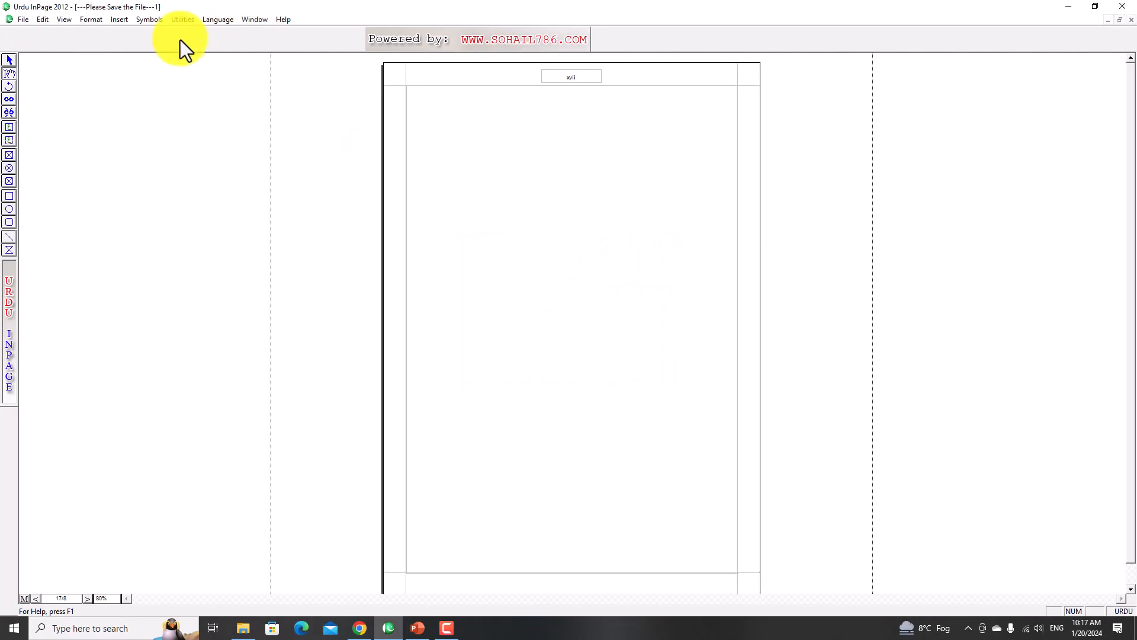
Make the rulers visible again in the document preferences
key("ctrl+y")
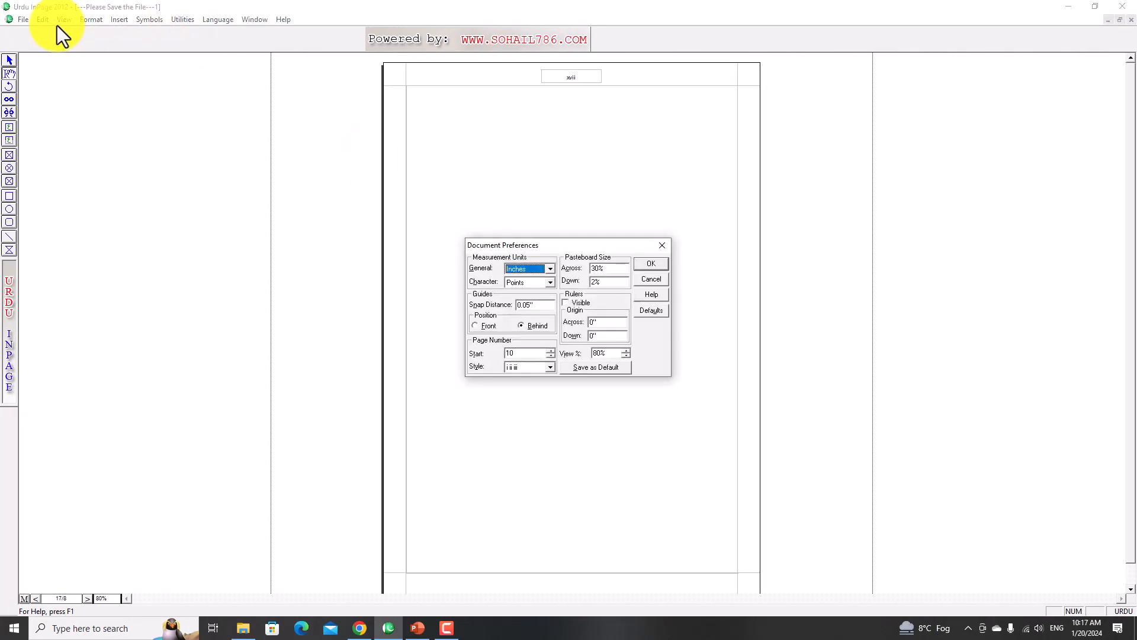
left_click(564, 302)
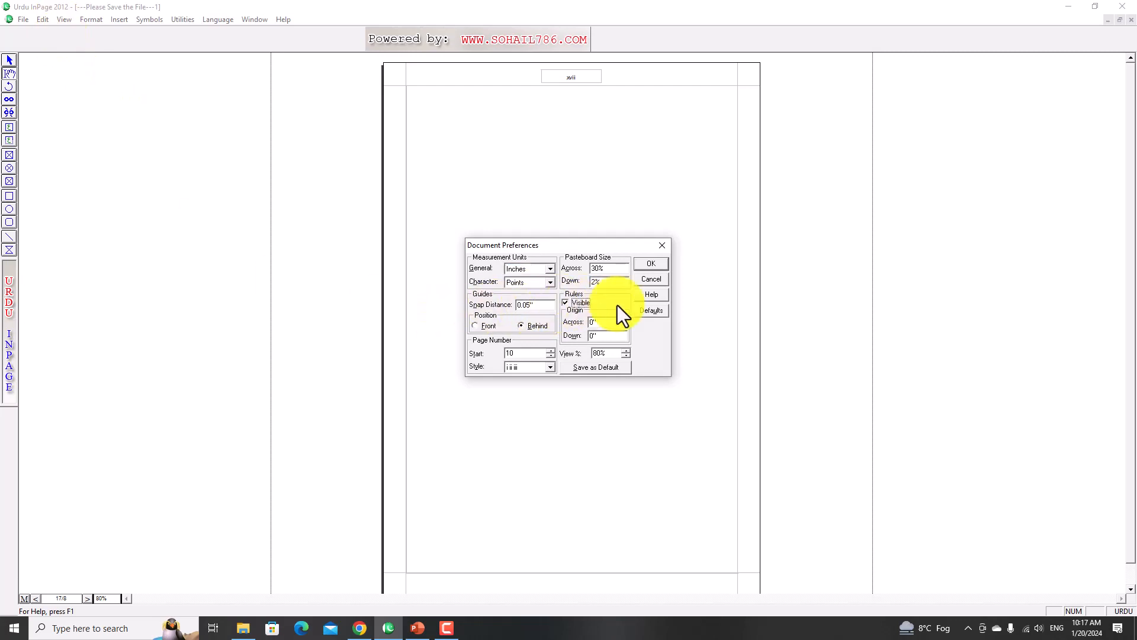
left_click(657, 264)
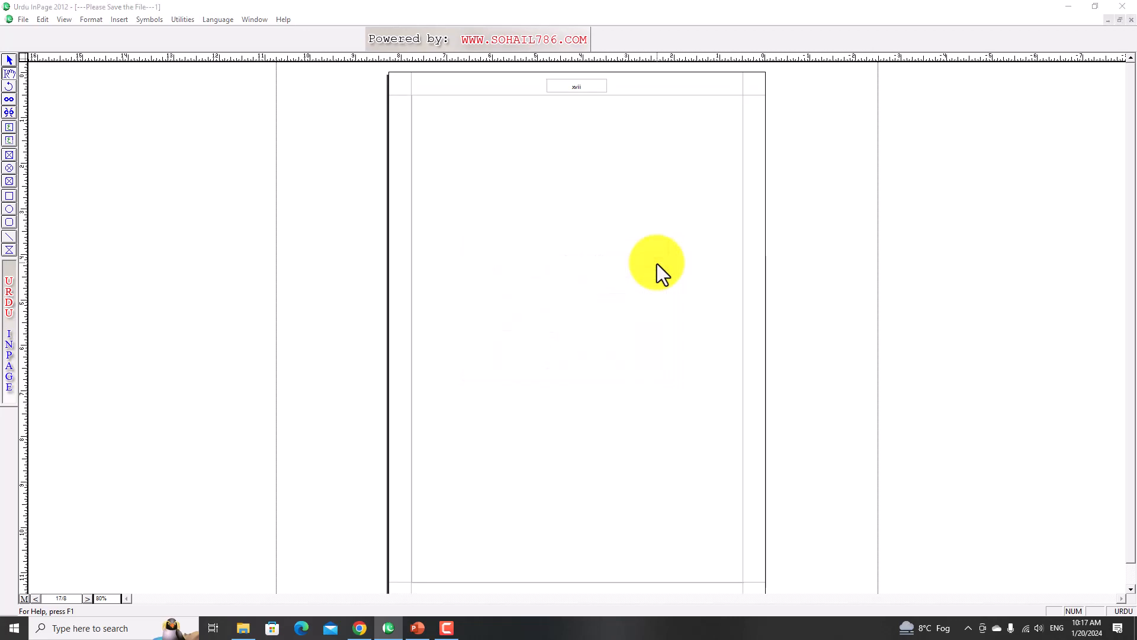
Set the ruler origin to 1 inch across and 2 inches down in the document preferences and check the rulers' zero points
key("ctrl+y")
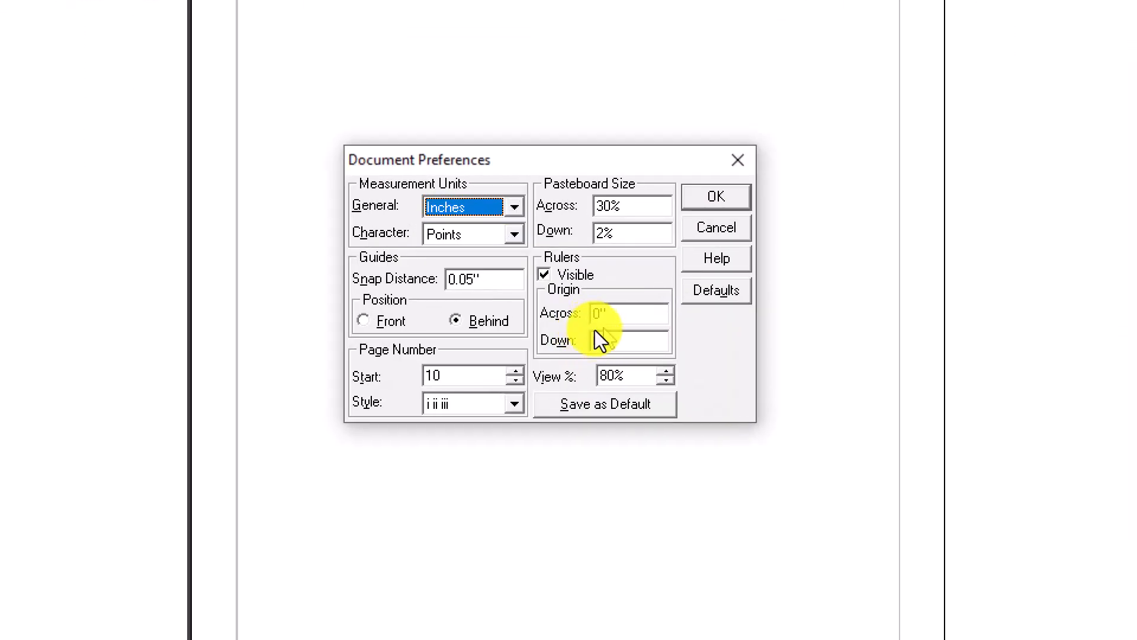
left_click(716, 197)
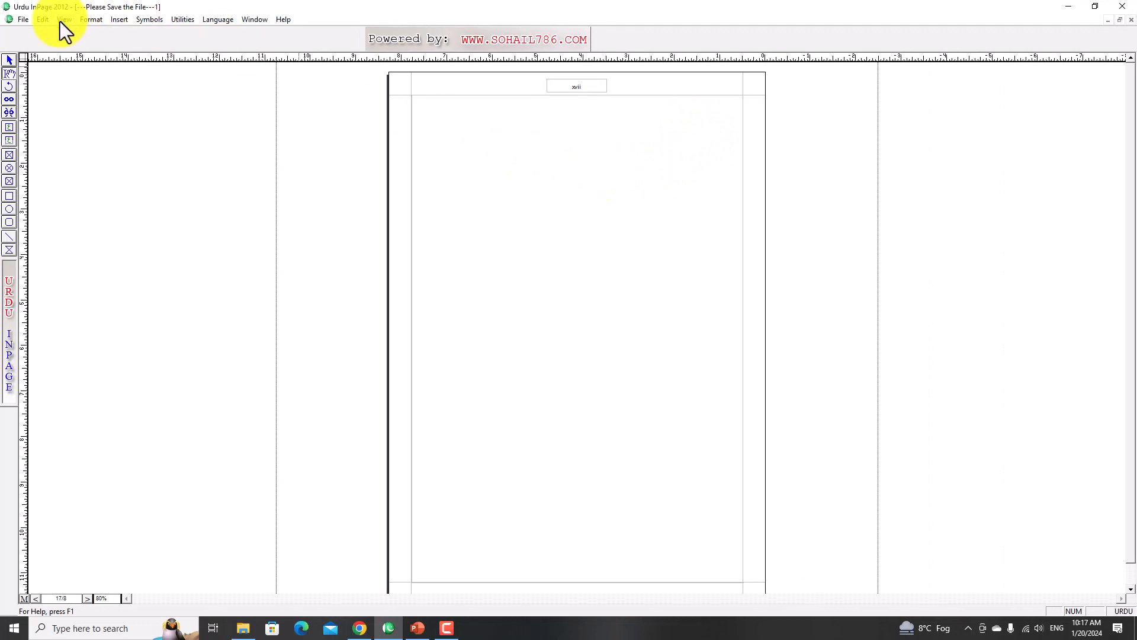
key("ctrl+y")
left_click_drag(612, 323, 579, 336)
type("1")
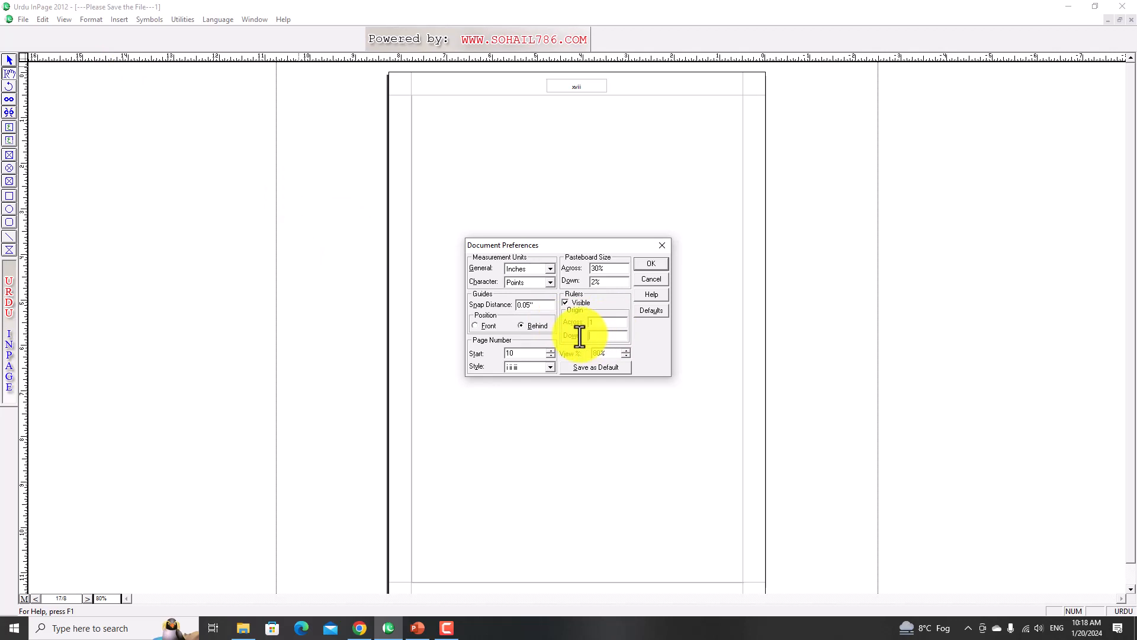
left_click(651, 263)
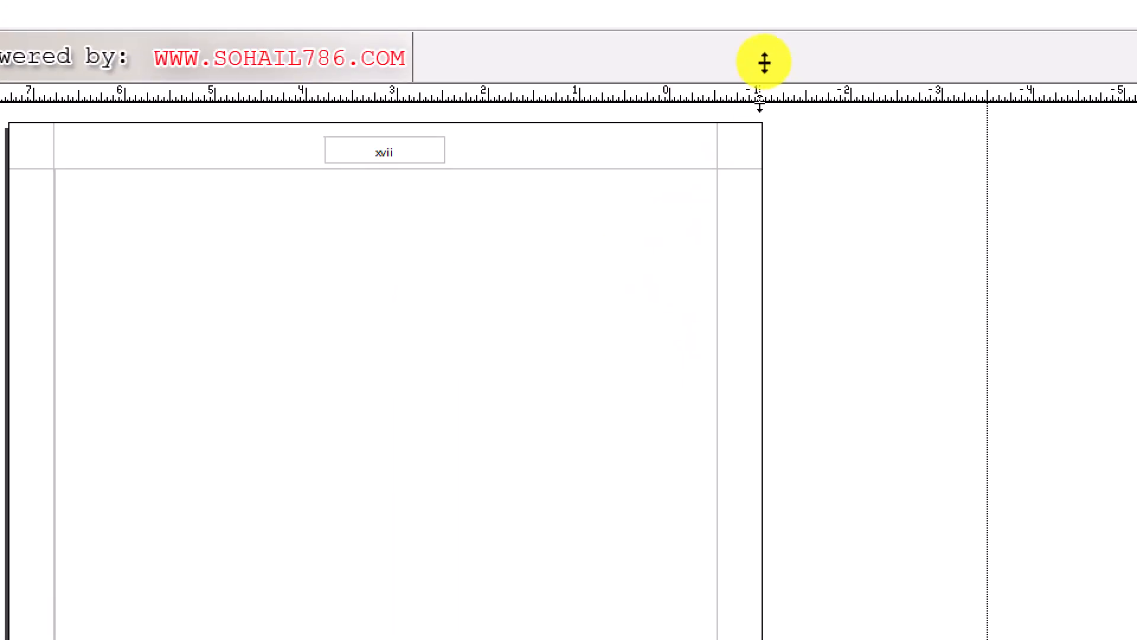
left_click_drag(760, 104, 636, 146)
left_click_drag(702, 84, 25, 81)
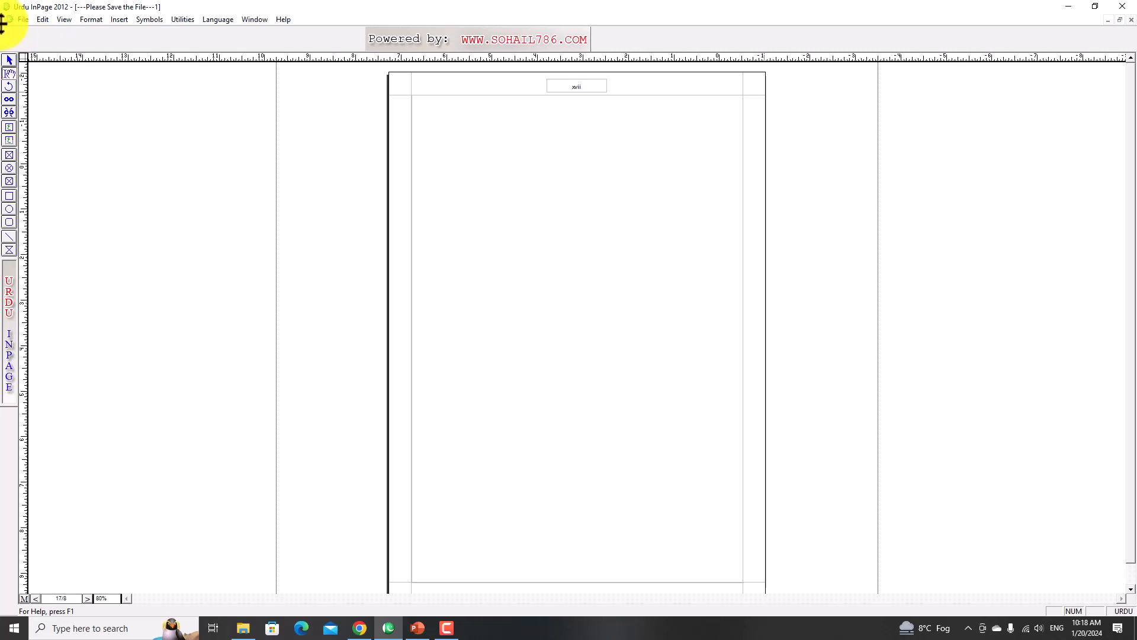
Reset the ruler origin to 0 across and 0 down and set the view percentage to 100 in the document preferences
double_click(69, 57)
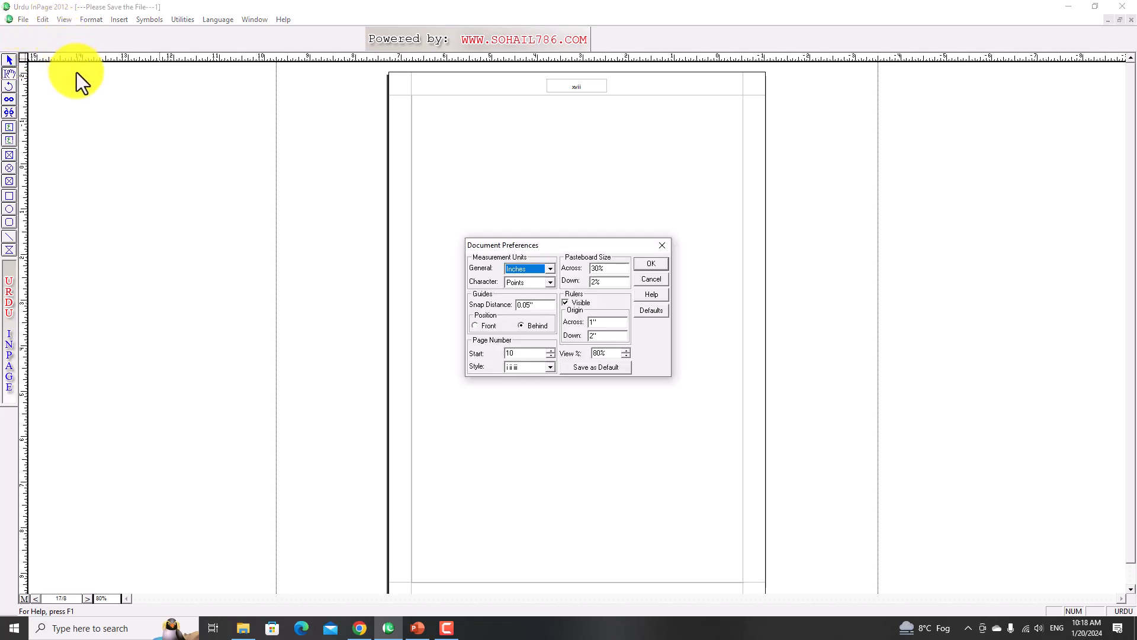
left_click_drag(605, 324, 573, 333)
type("0")
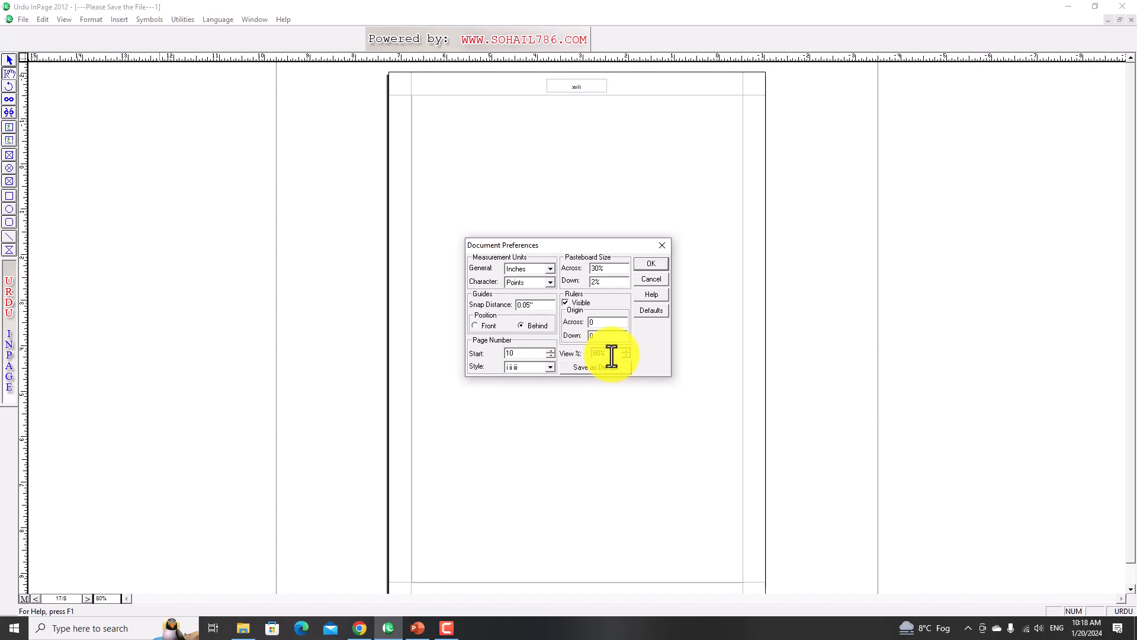
left_click_drag(611, 356, 580, 353)
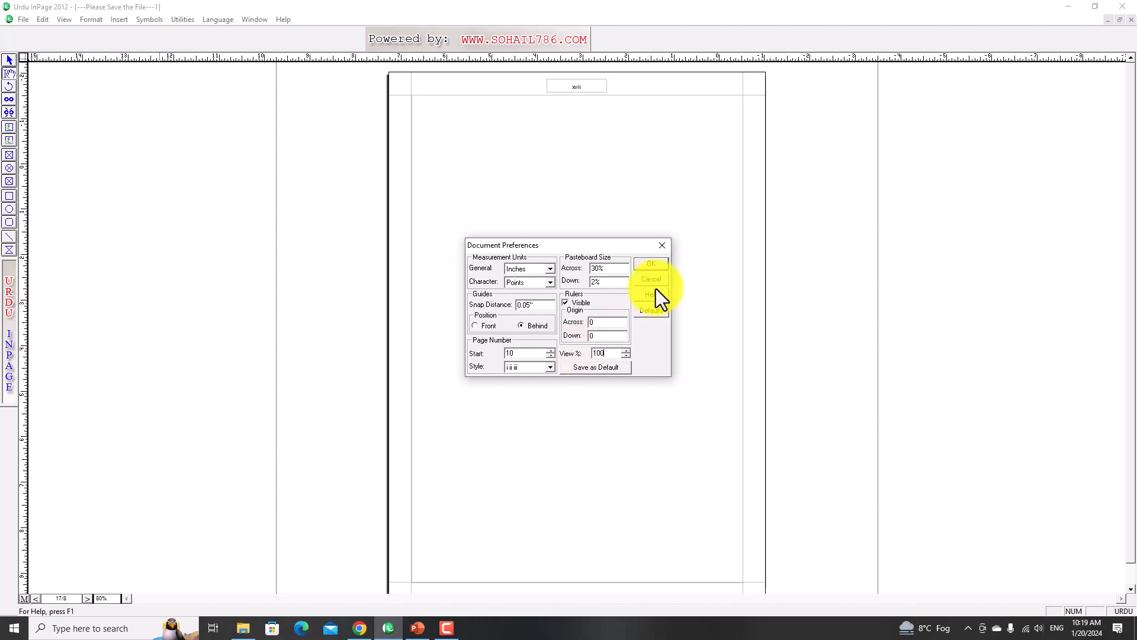
left_click(655, 262)
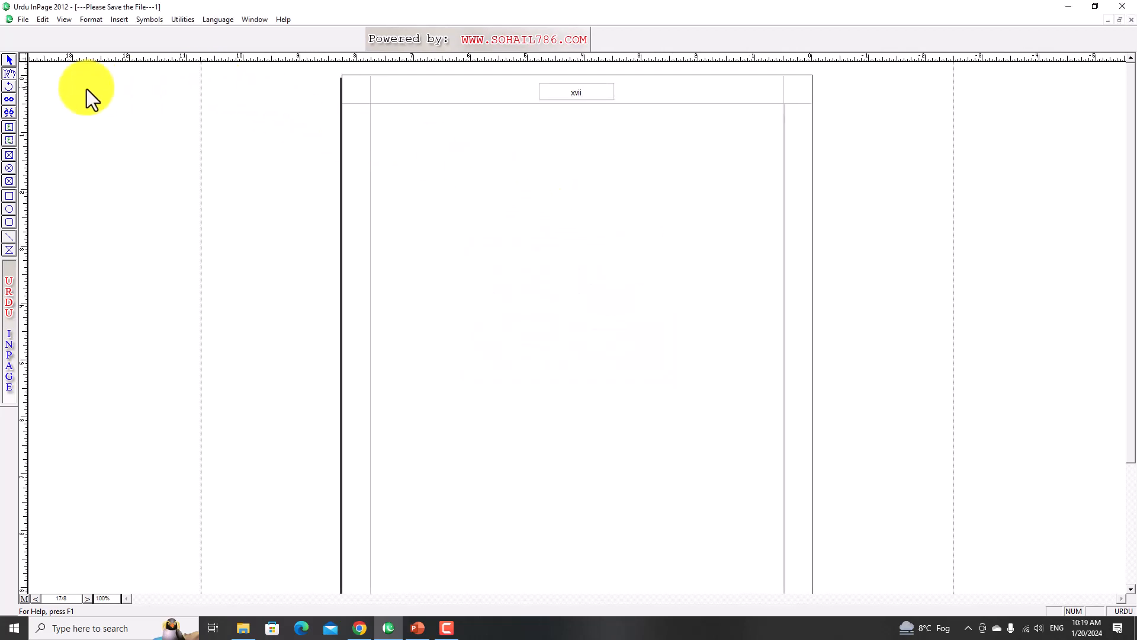
Create a new document with the preset page settings
left_click(24, 20)
left_click(36, 34)
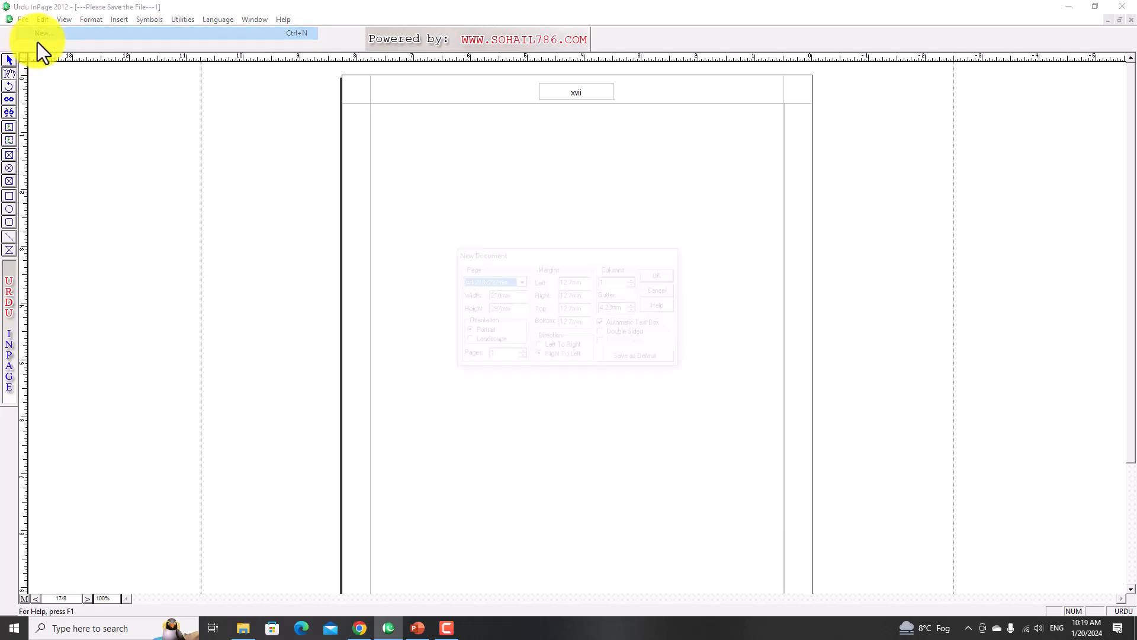
left_click(656, 276)
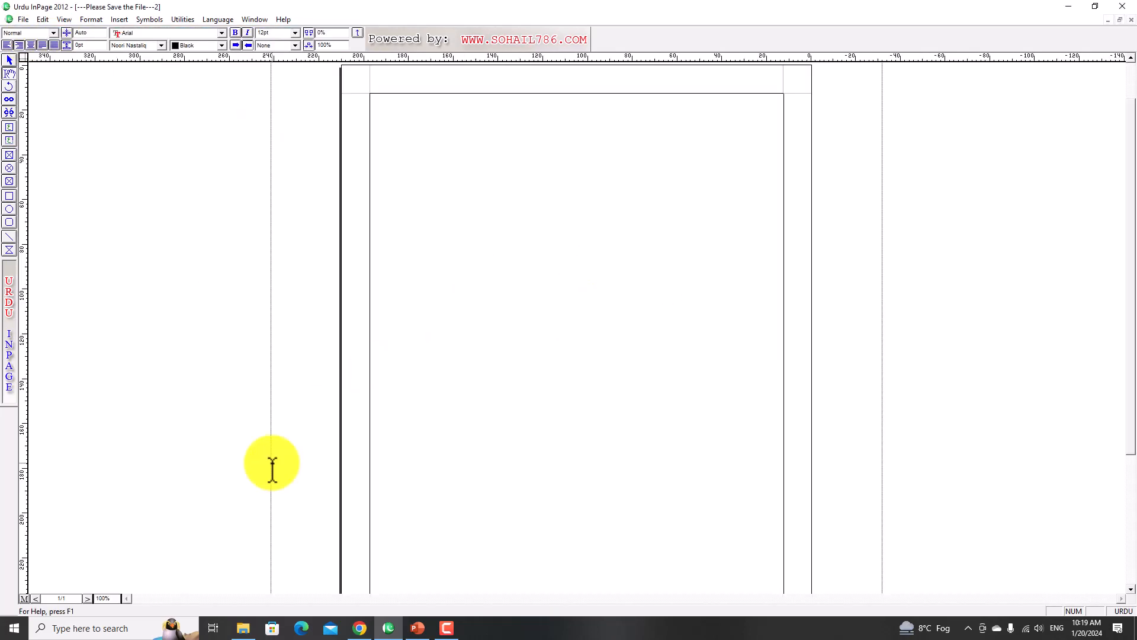
Set the new document's general measurement unit to Inches and the guides' snap distance to 3 mm in the document preferences
left_click(42, 20)
mouse_move(123, 247)
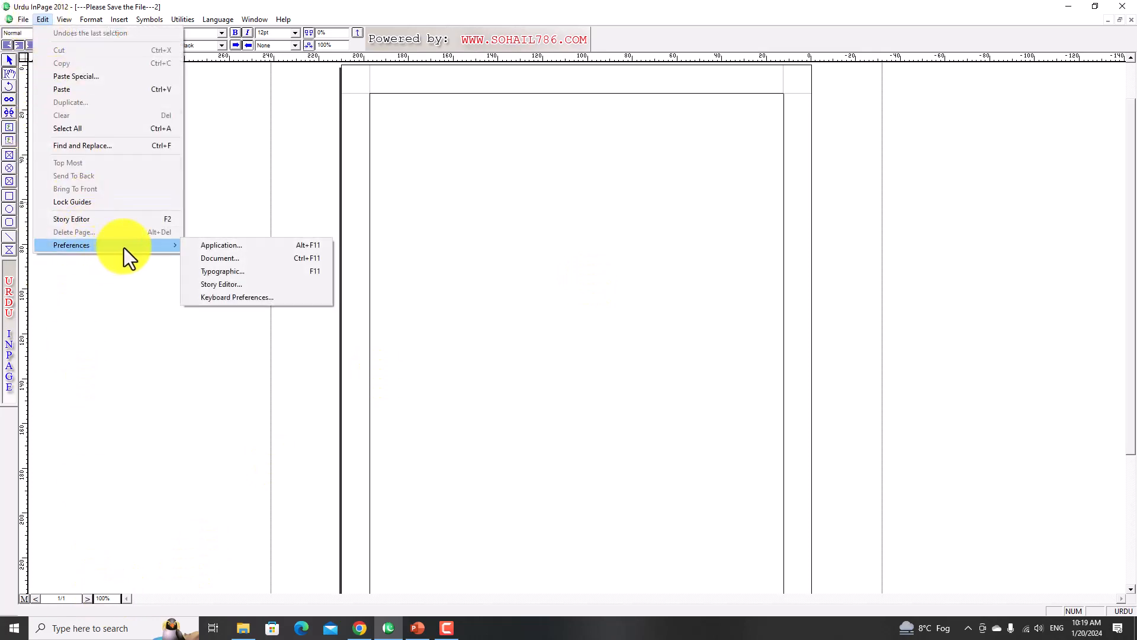
left_click(223, 257)
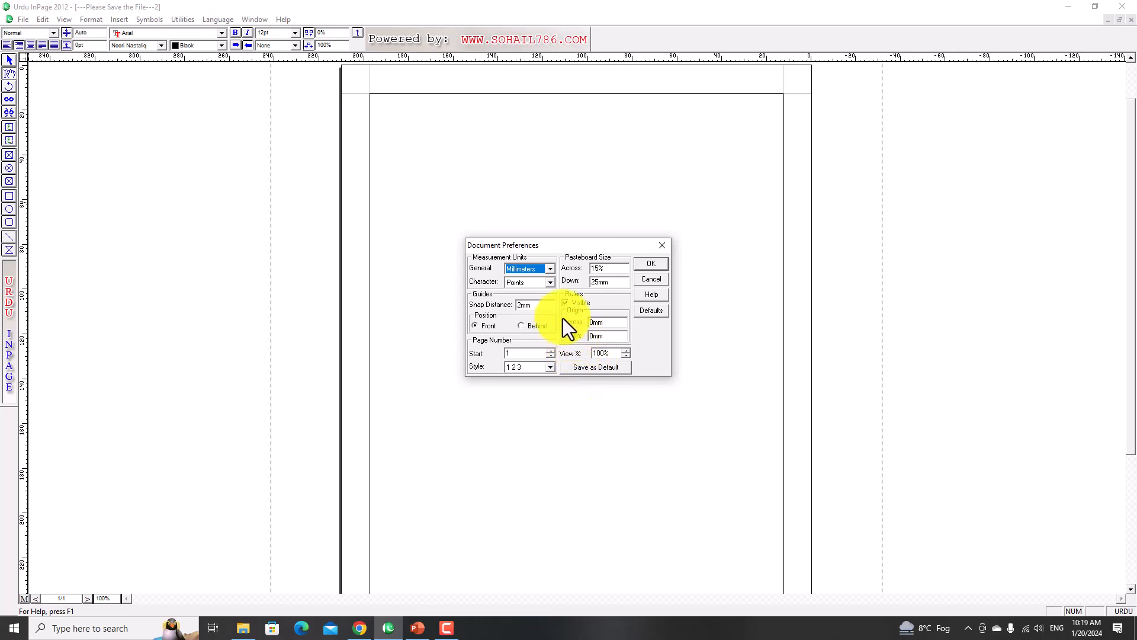
left_click(549, 269)
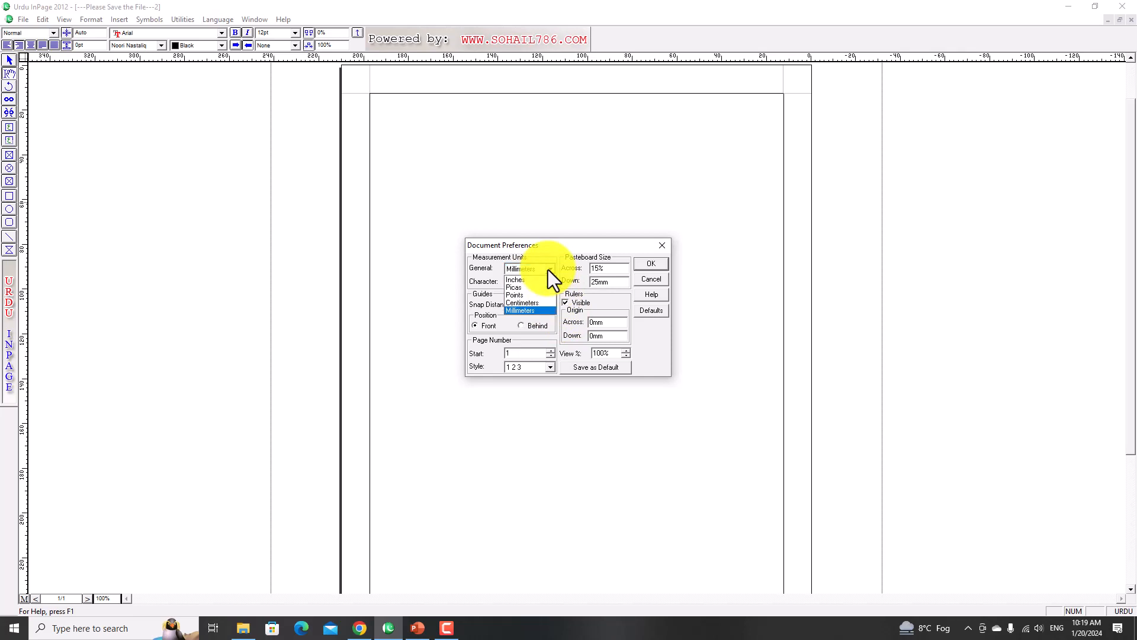
left_click(548, 268)
left_click(549, 269)
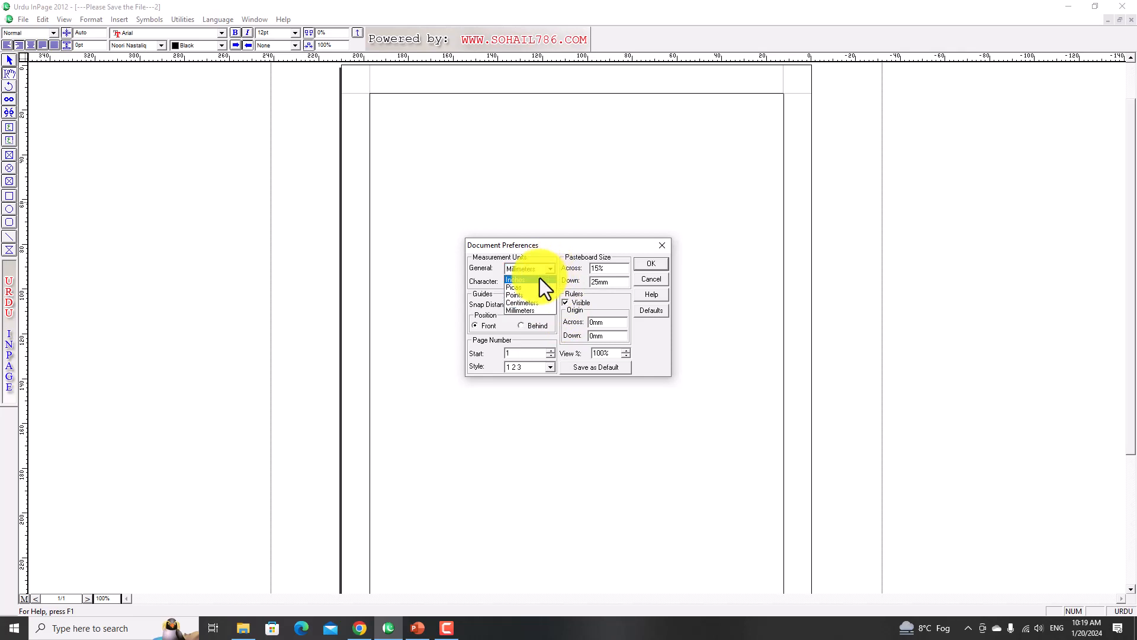
left_click(539, 278)
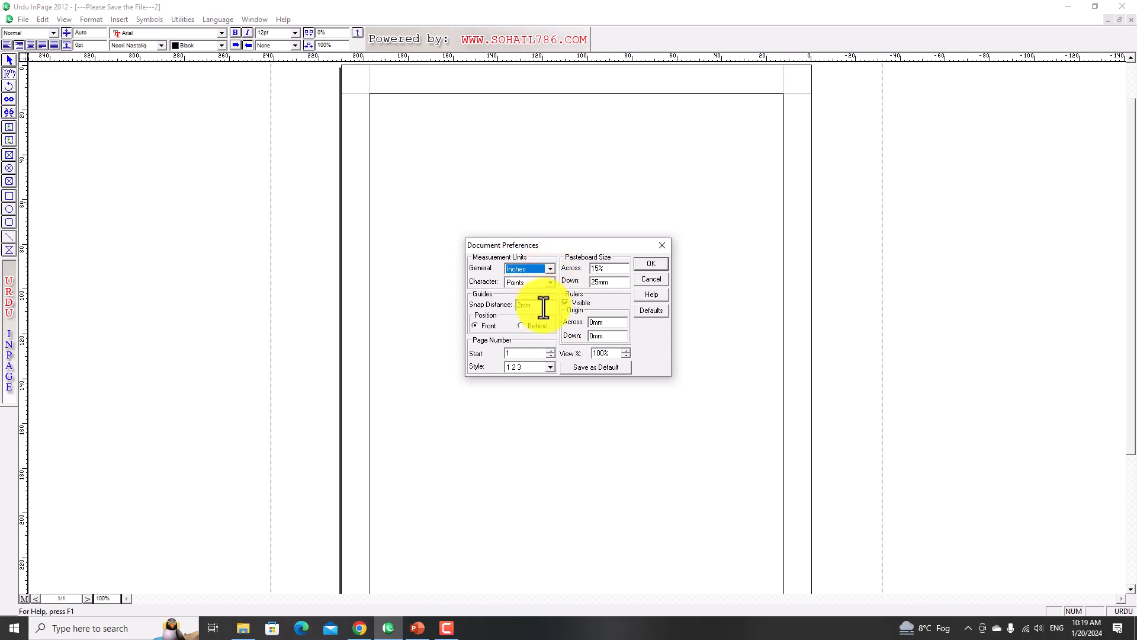
left_click_drag(521, 308, 507, 304)
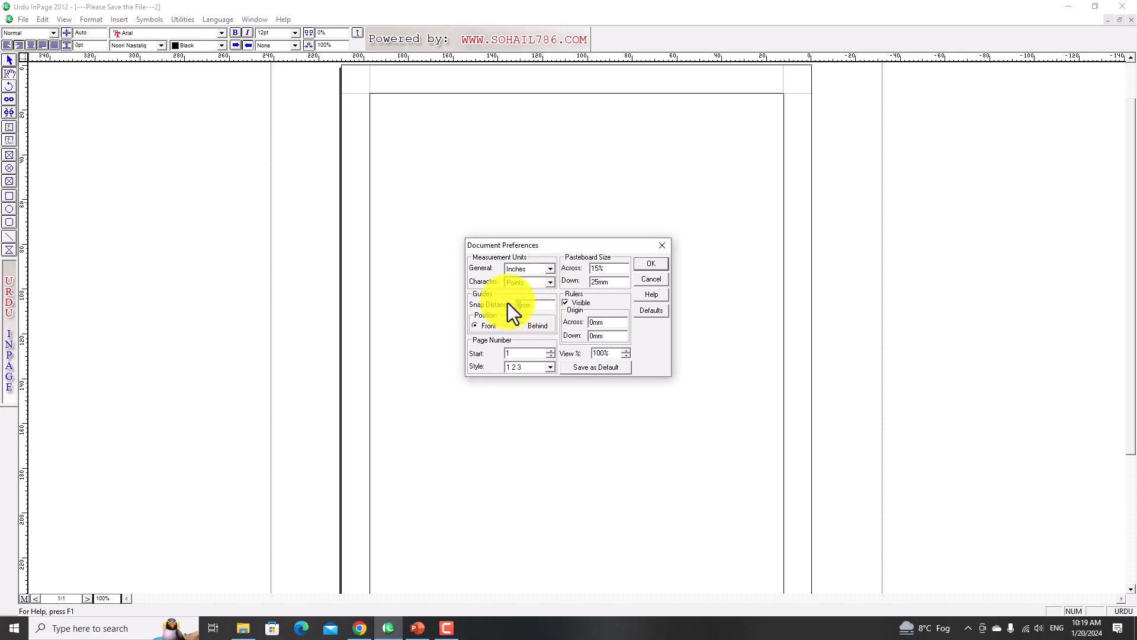
Set the page number style to Urdu Number and save the document preferences as the default
left_click(550, 367)
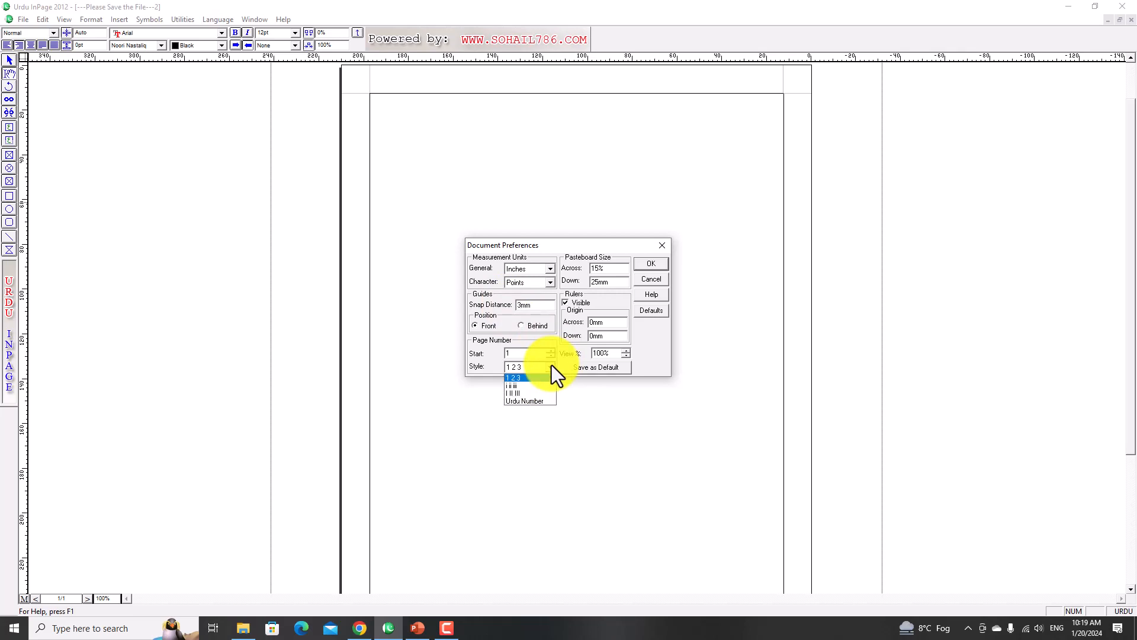
left_click(545, 400)
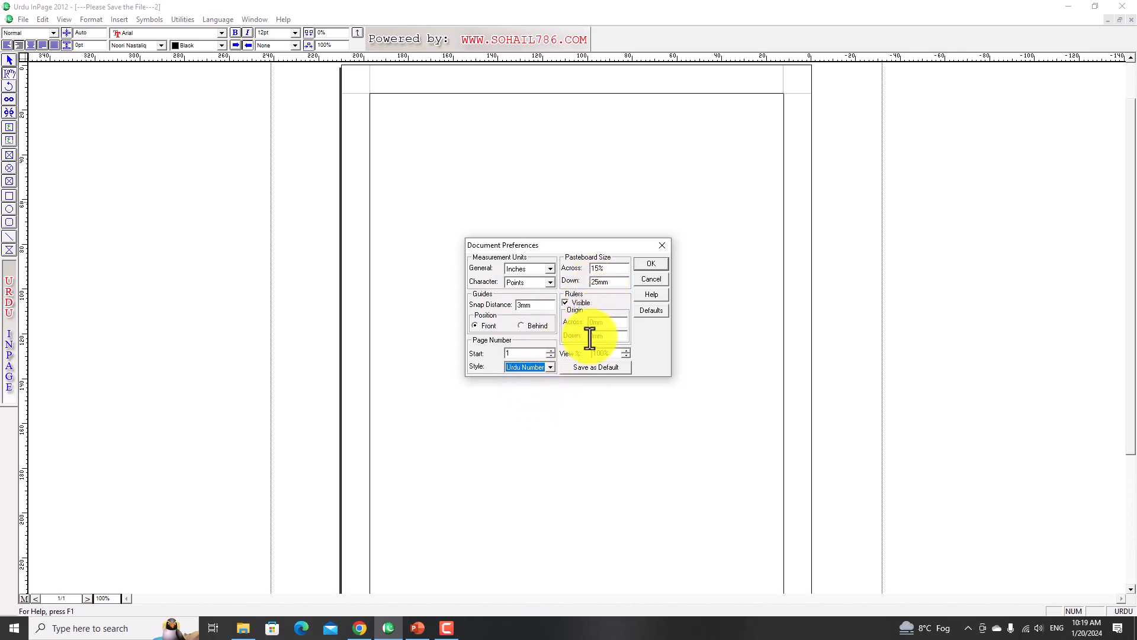
left_click(595, 369)
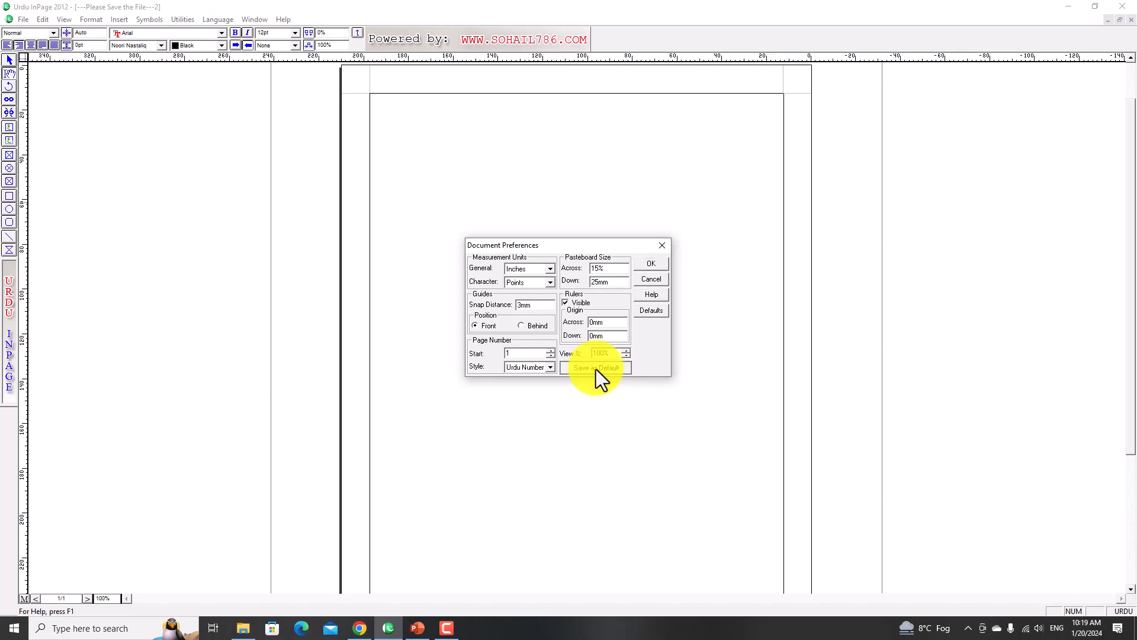
left_click(652, 267)
Create another new single-page A4 portrait document with the offered settings
left_click(23, 19)
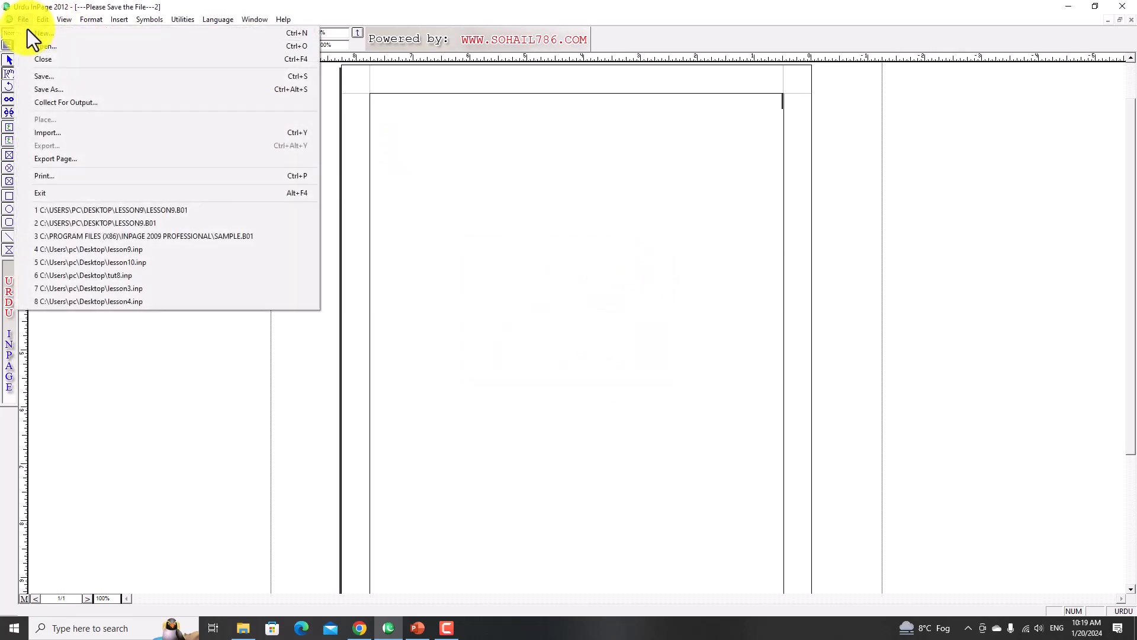
left_click(29, 32)
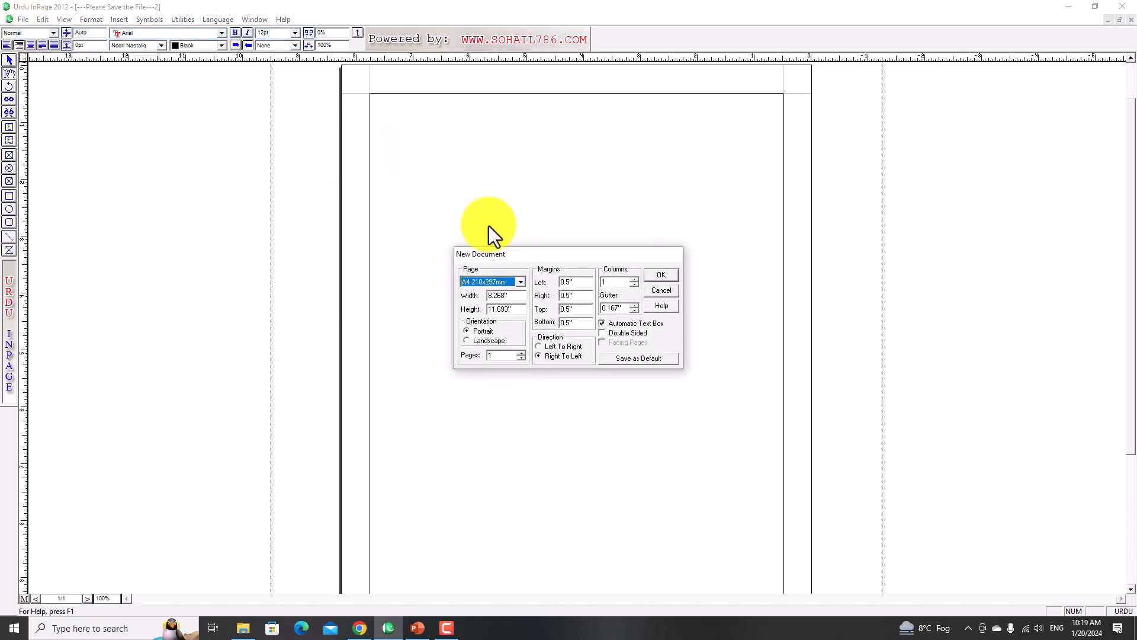
left_click(662, 275)
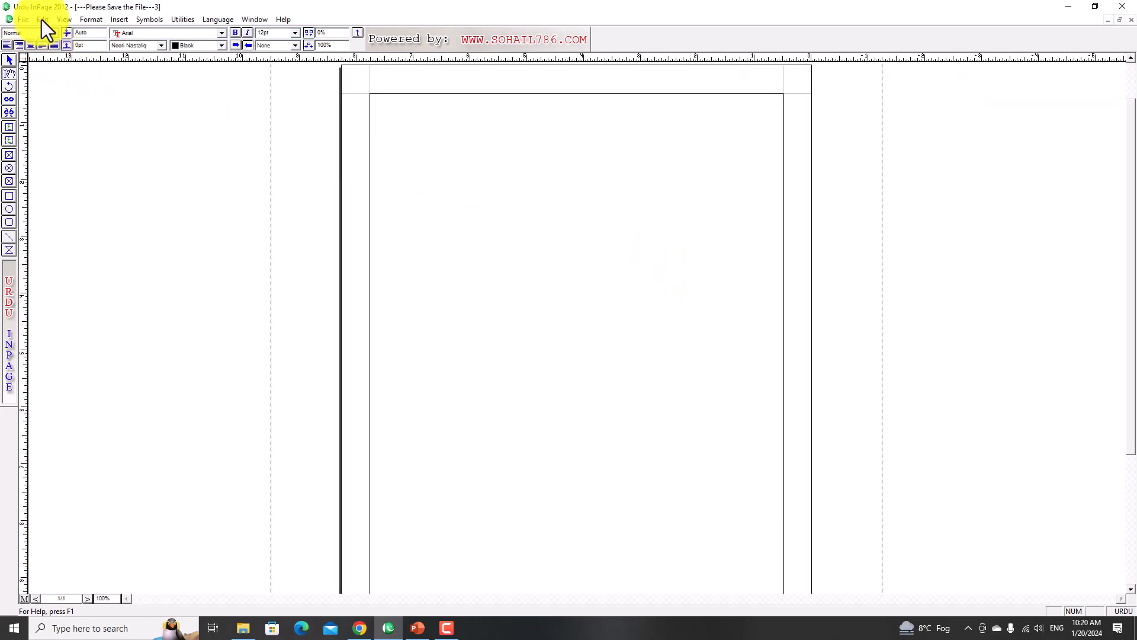
Restore the document preferences to their default values, apply them and close the document
key("ctrl+y")
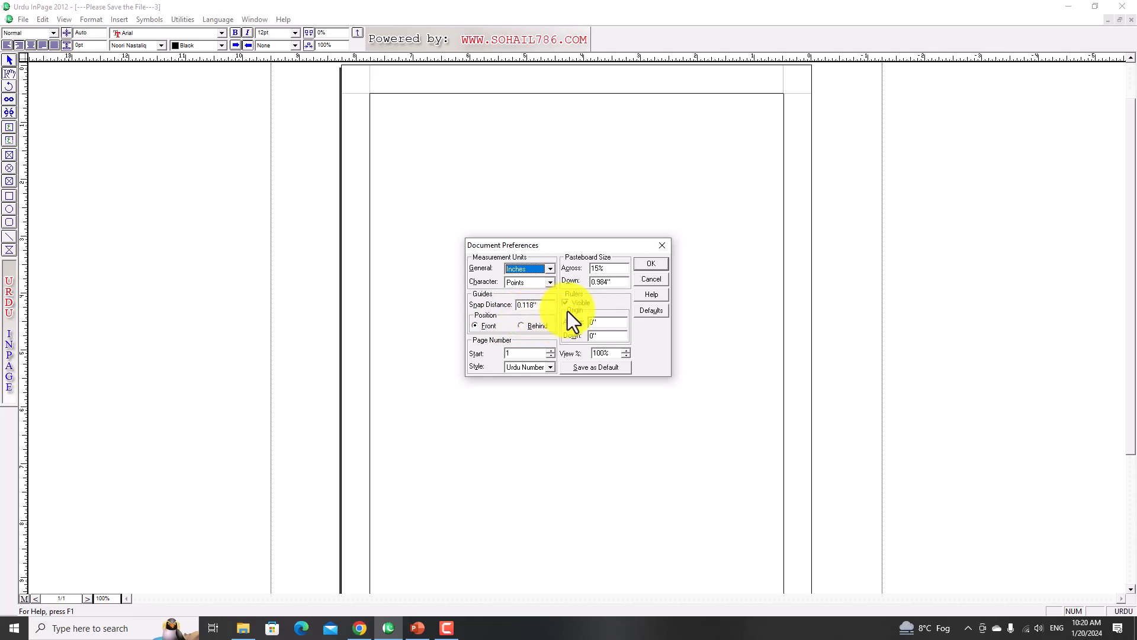
left_click(648, 313)
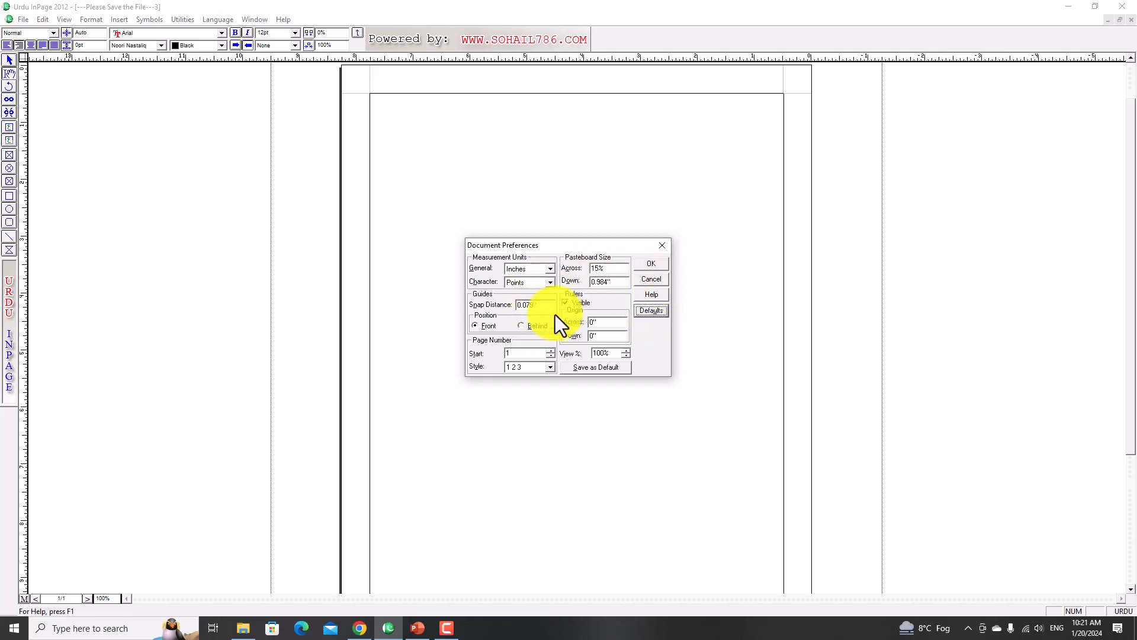
left_click(652, 264)
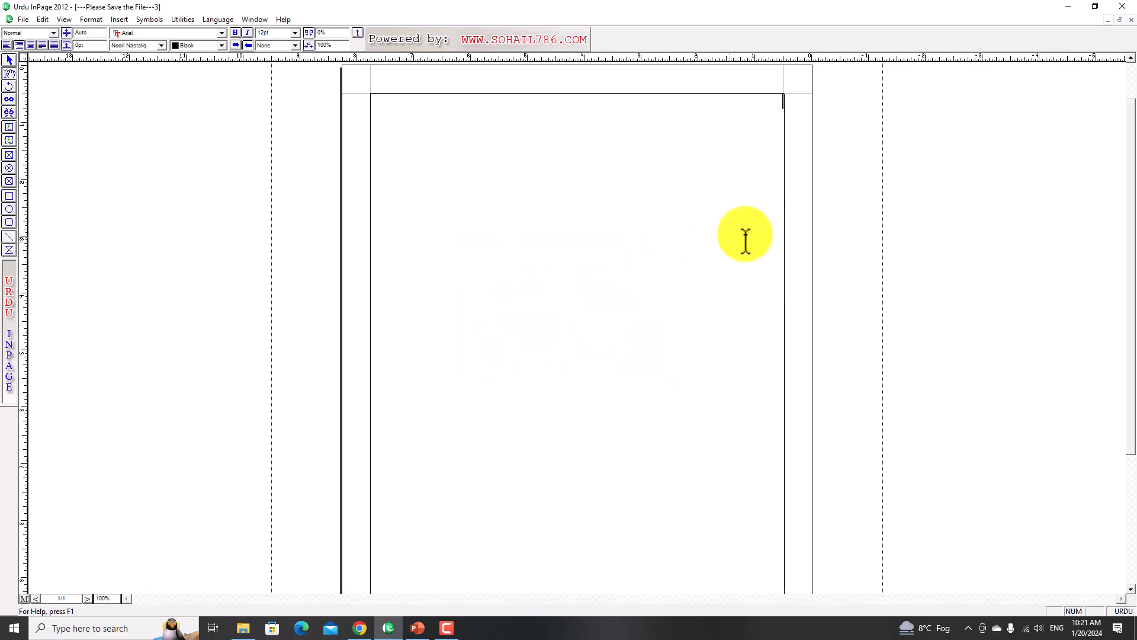
left_click(1131, 20)
left_click(1131, 20)
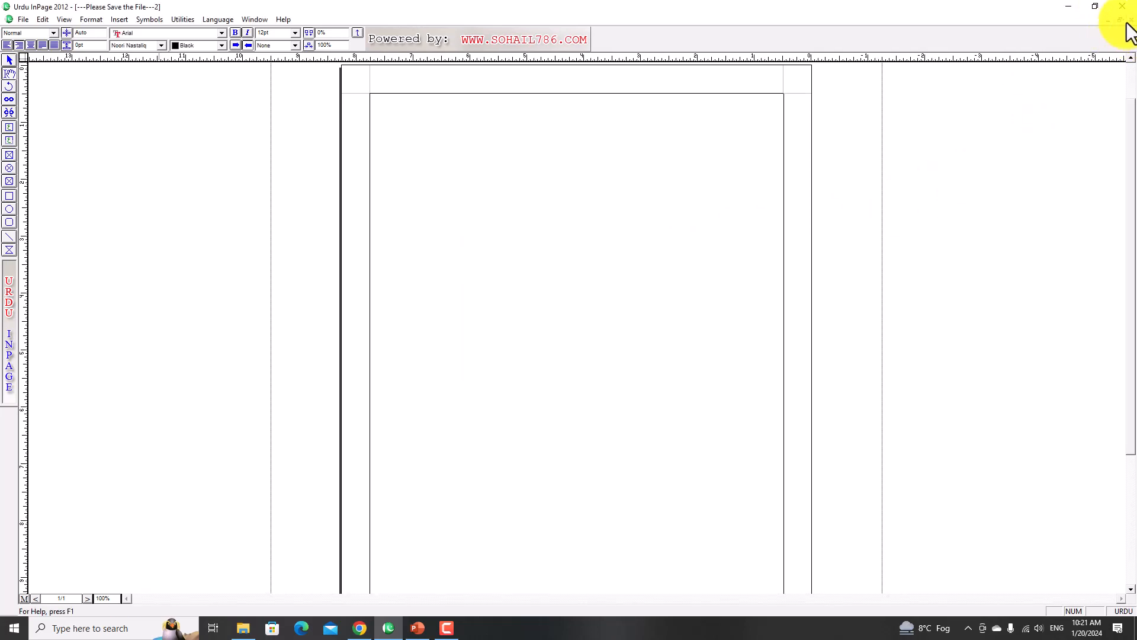